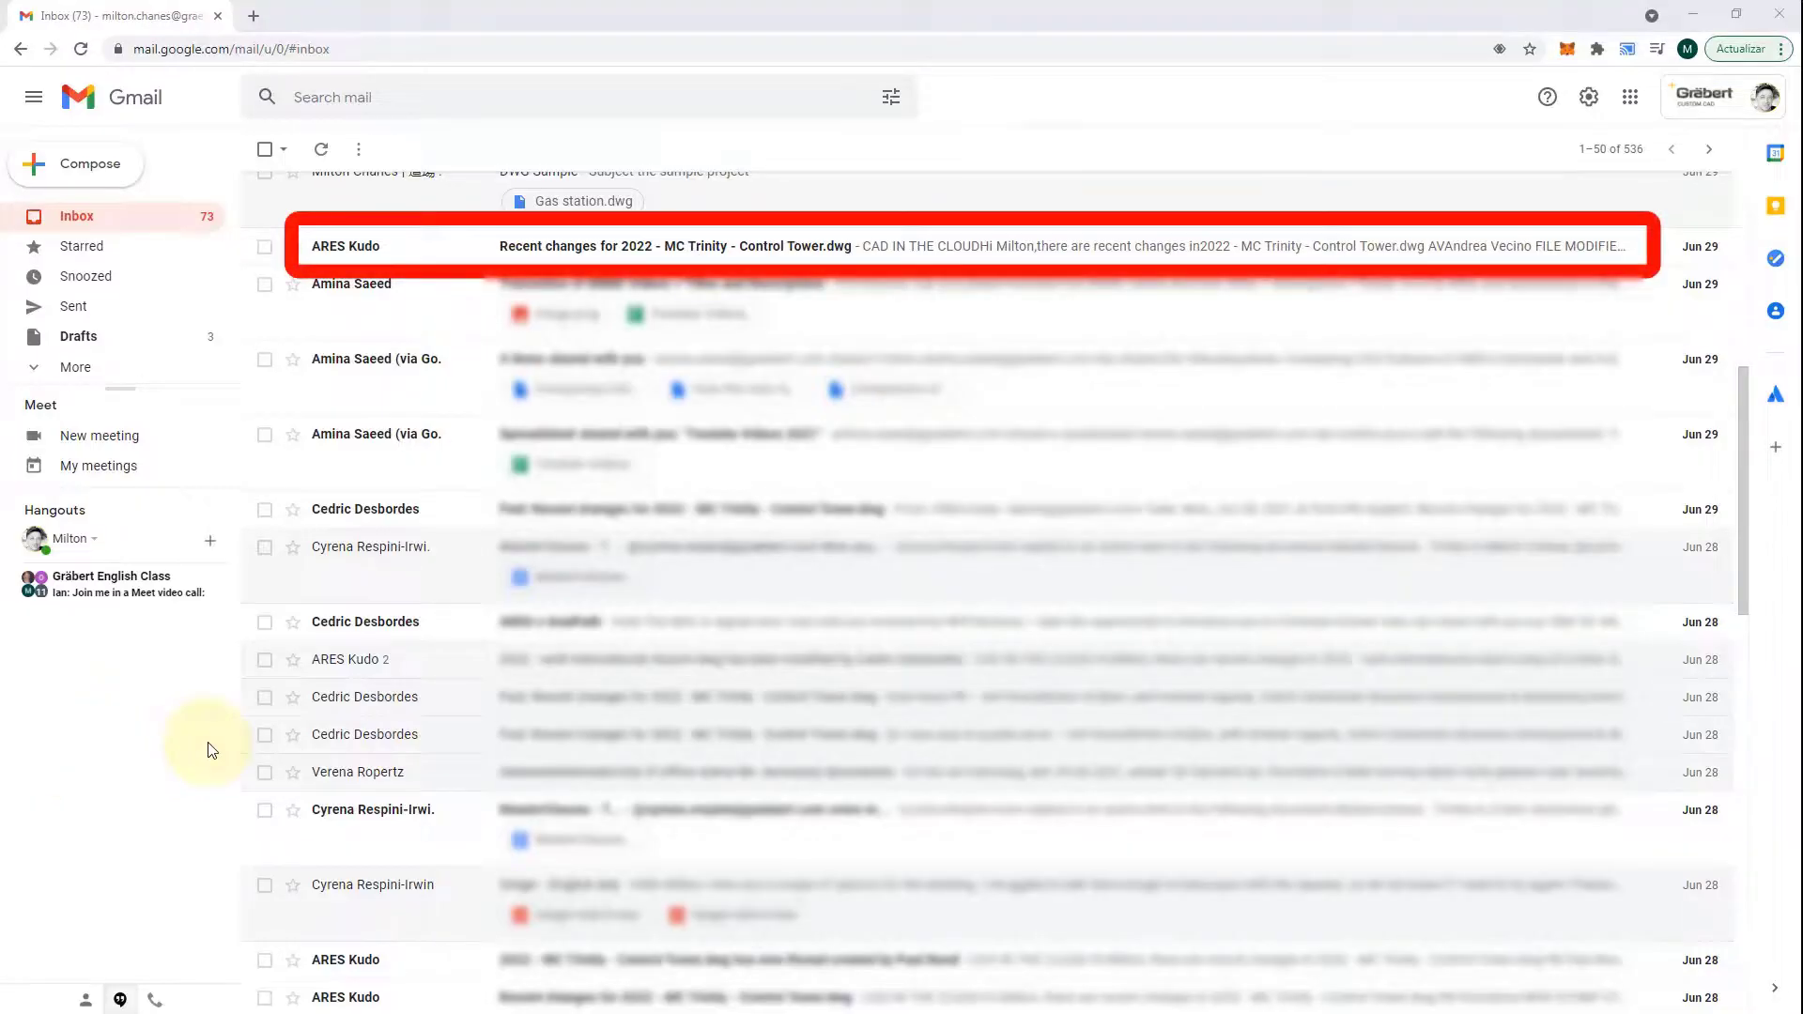
# Open the drawing "2022 - MC Trinity - Control Tower.dwg" in ARES Kudo from the "Recent changes" notification e-mail.
pyautogui.click(953, 250)
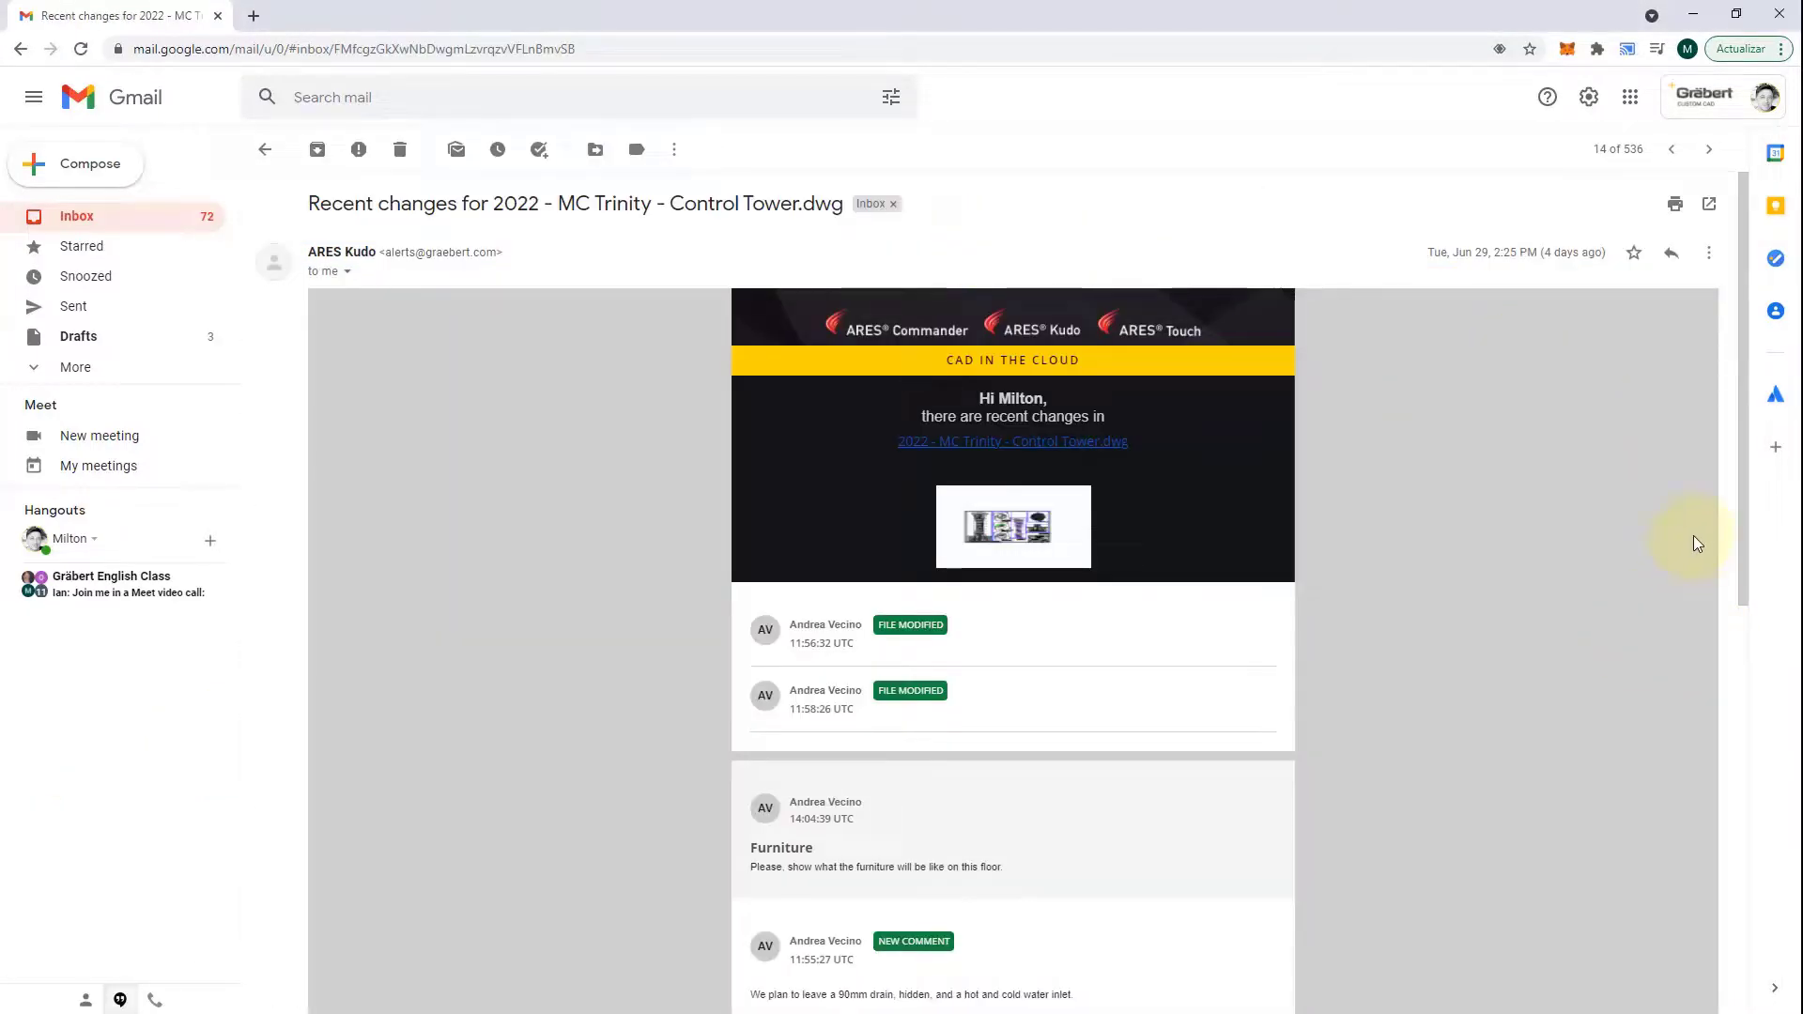
pyautogui.moveTo(1745, 323)
pyautogui.mouseDown()
pyautogui.moveTo(1789, 475)
pyautogui.moveTo(1789, 692)
pyautogui.moveTo(1765, 742)
pyautogui.mouseUp()
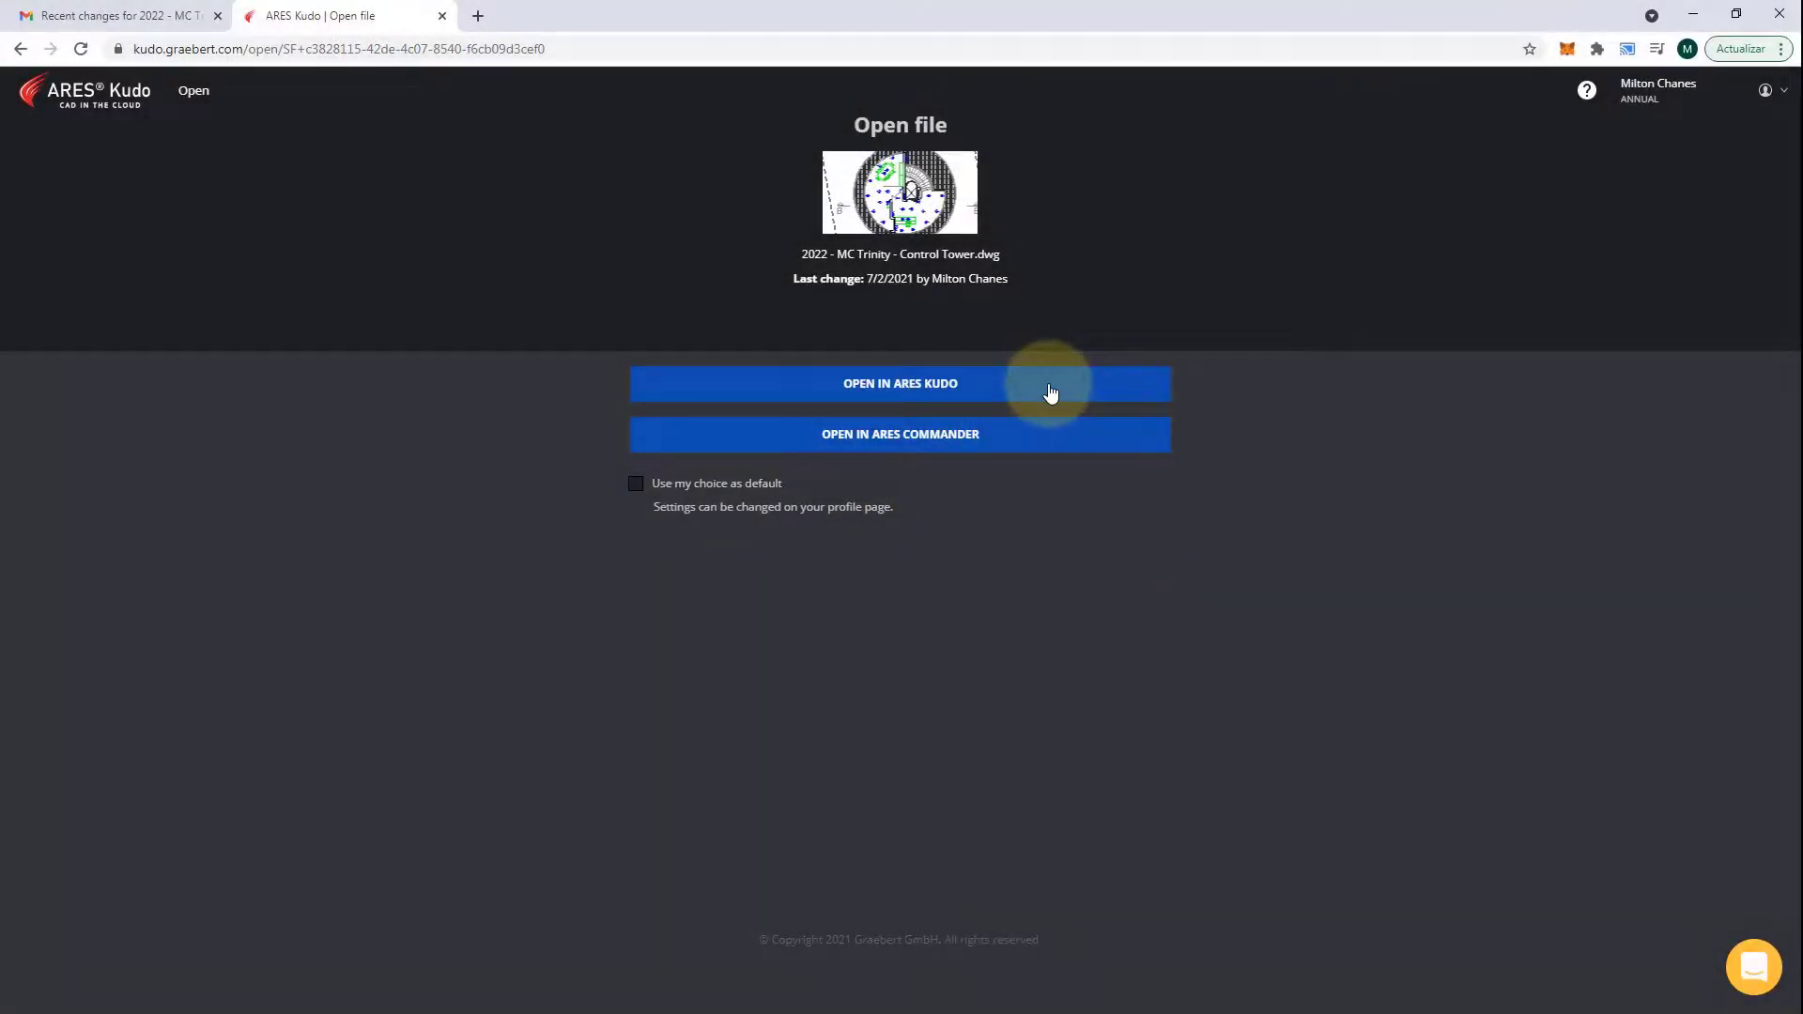
pyautogui.click(1049, 395)
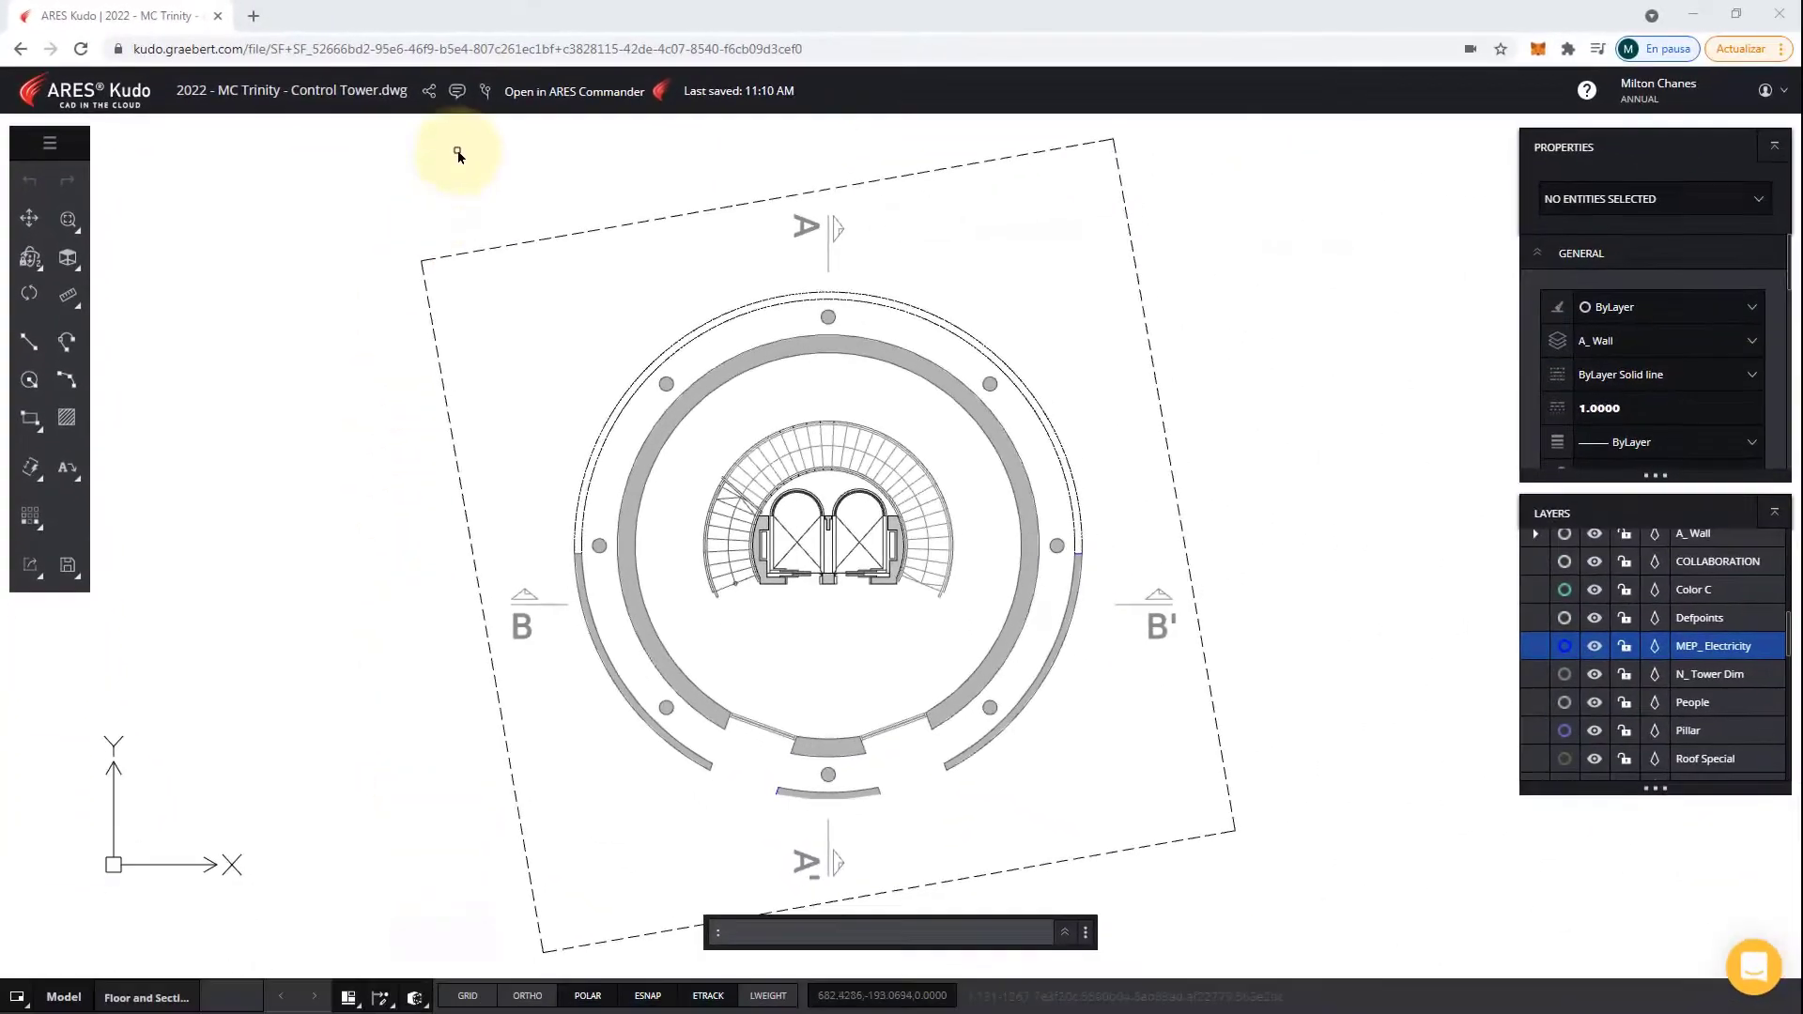
# Show the drawing's comments, expand the Furniture thread and zoom to its associated entities.
pyautogui.click(458, 91)
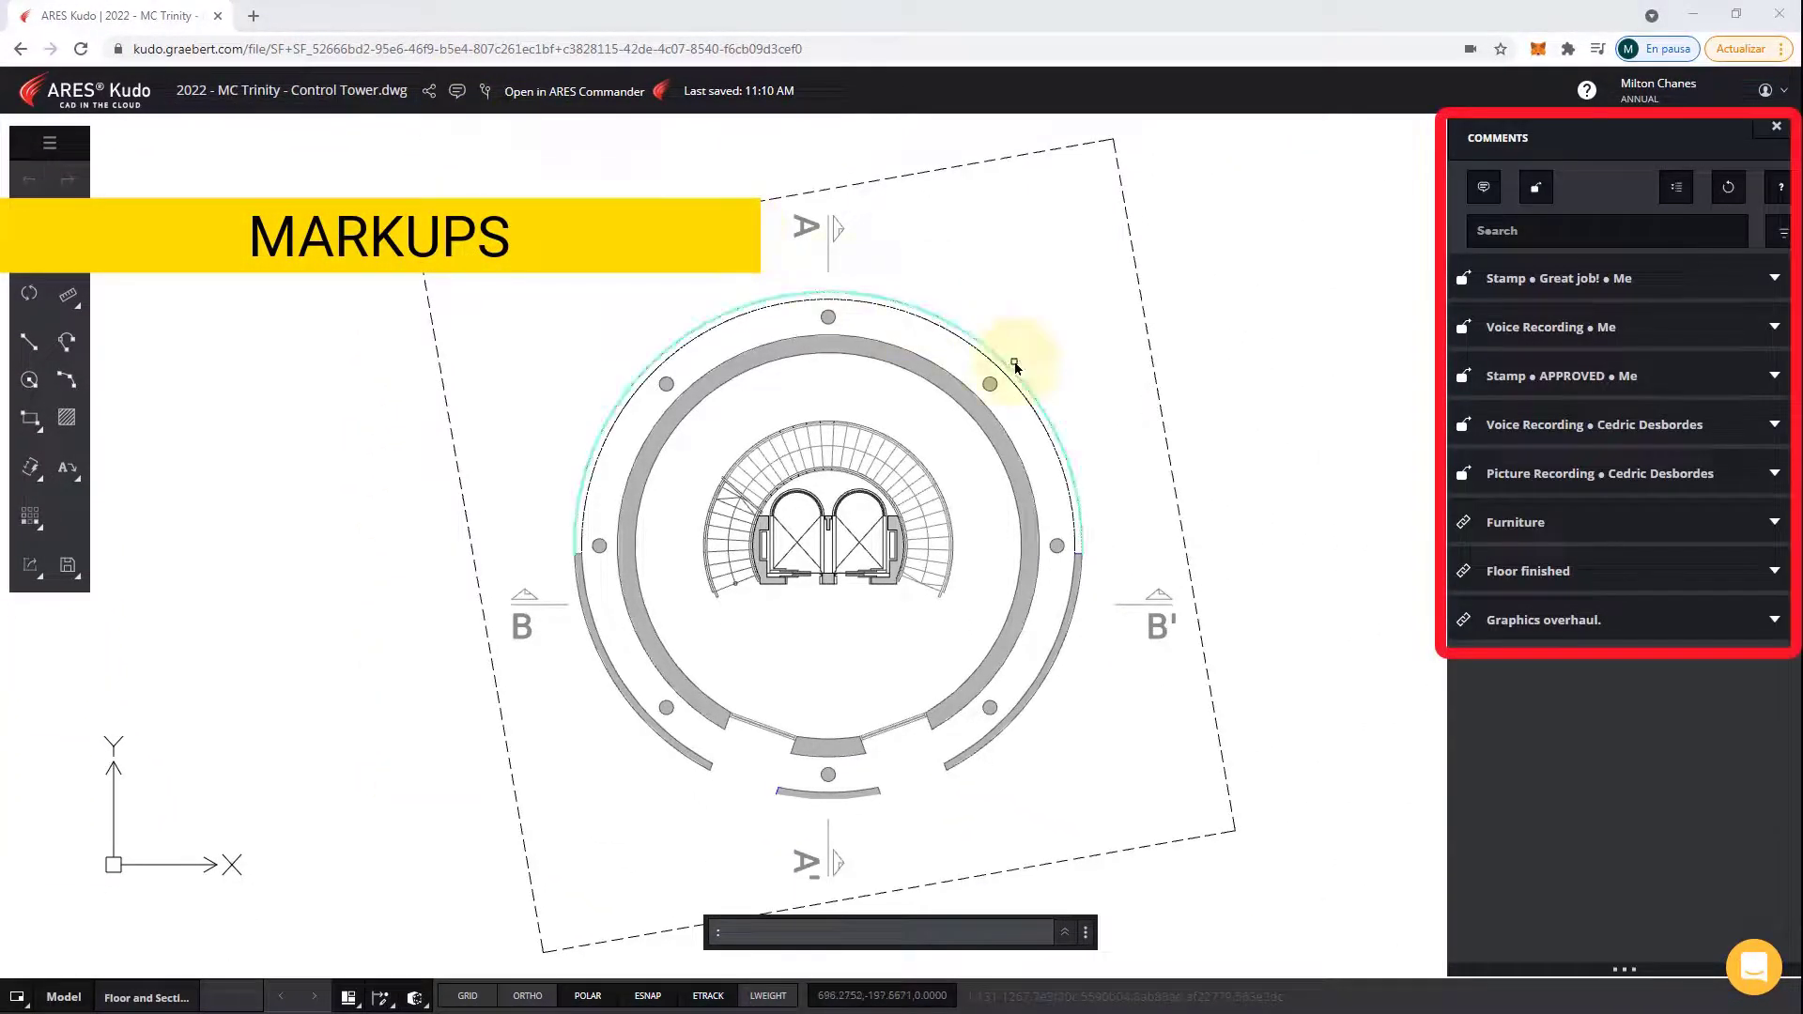
pyautogui.click(1774, 522)
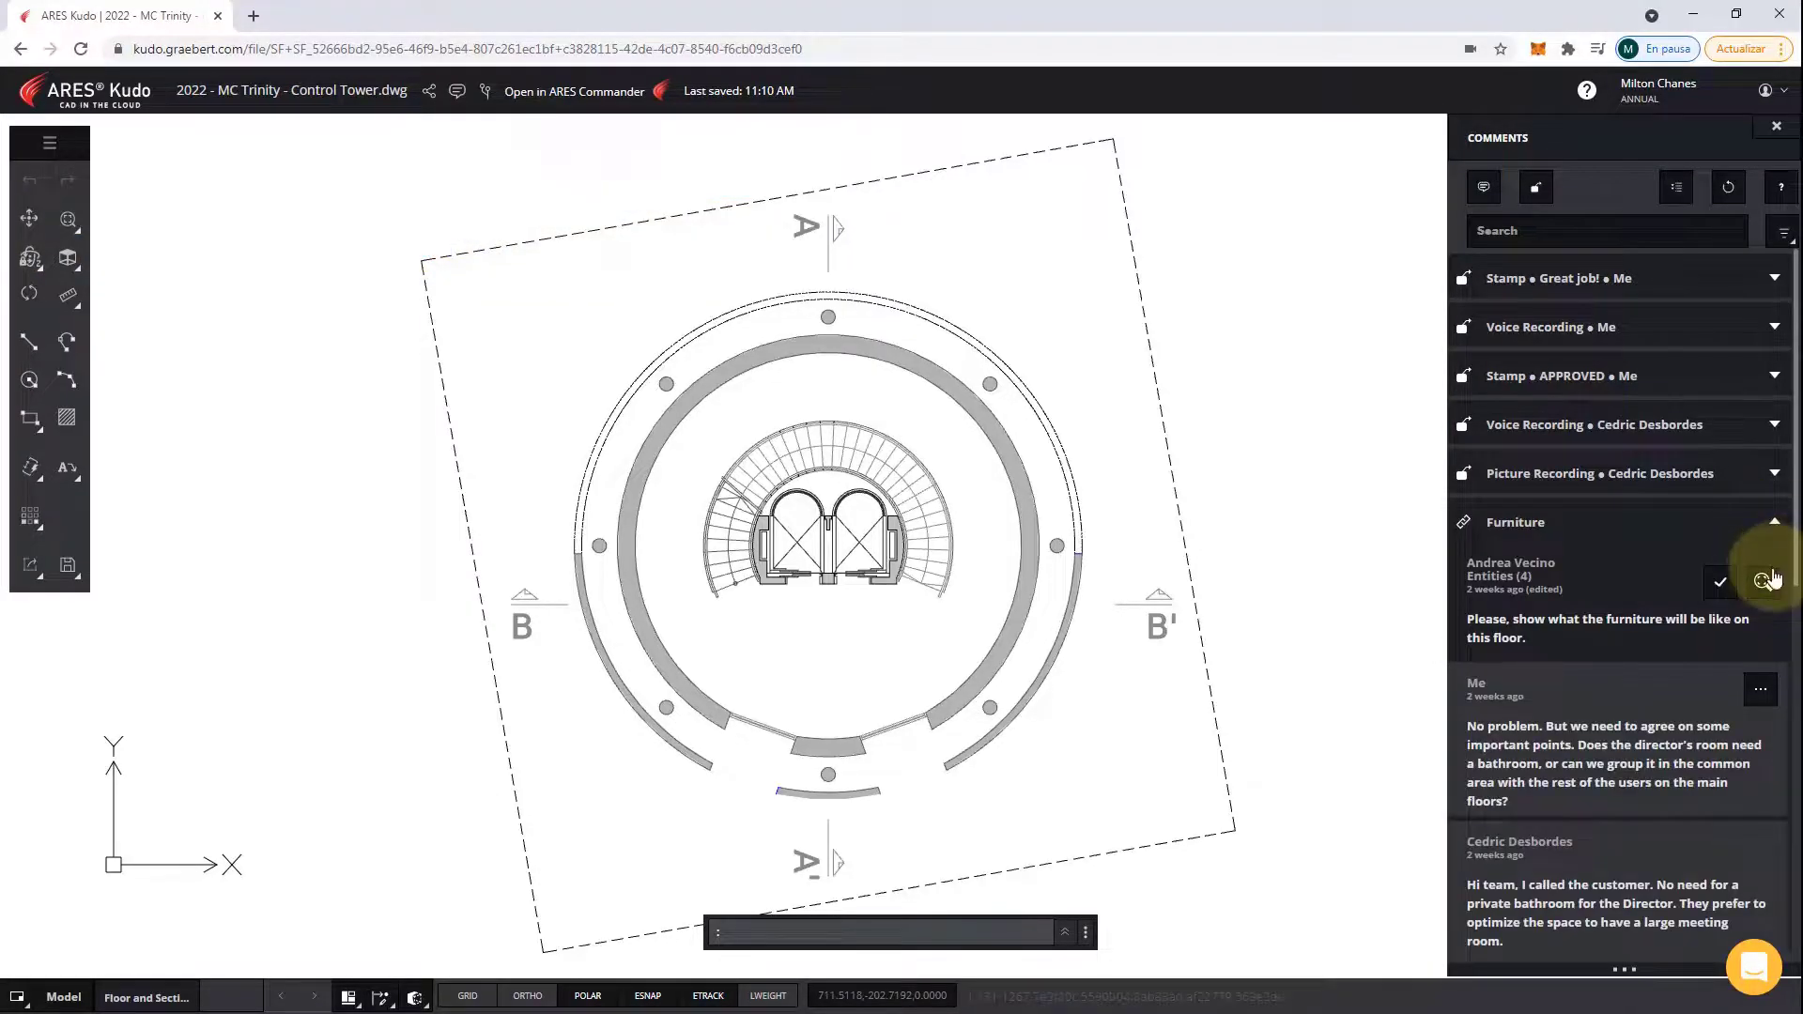
pyautogui.click(1763, 582)
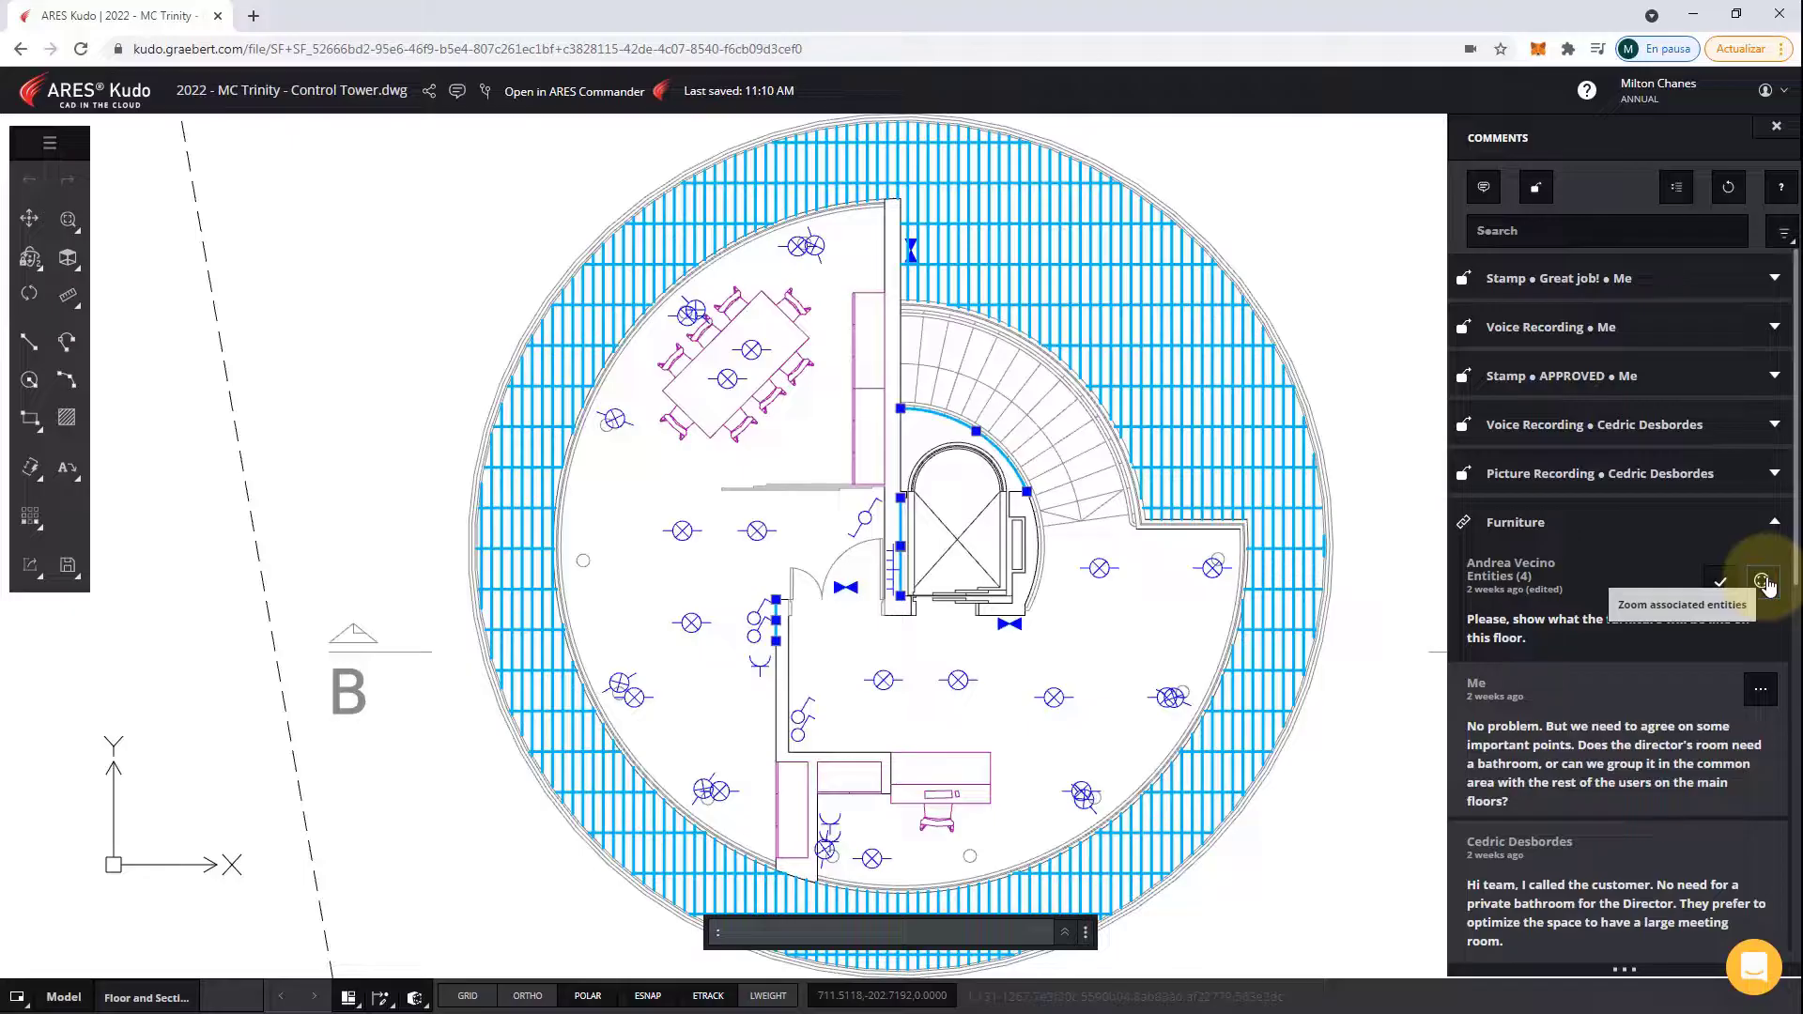
# Post the reply "We are waiting for the technical data of the water pump." in the Furniture thread and mark the thread as resolved.
pyautogui.scroll(-10, 1764, 587)
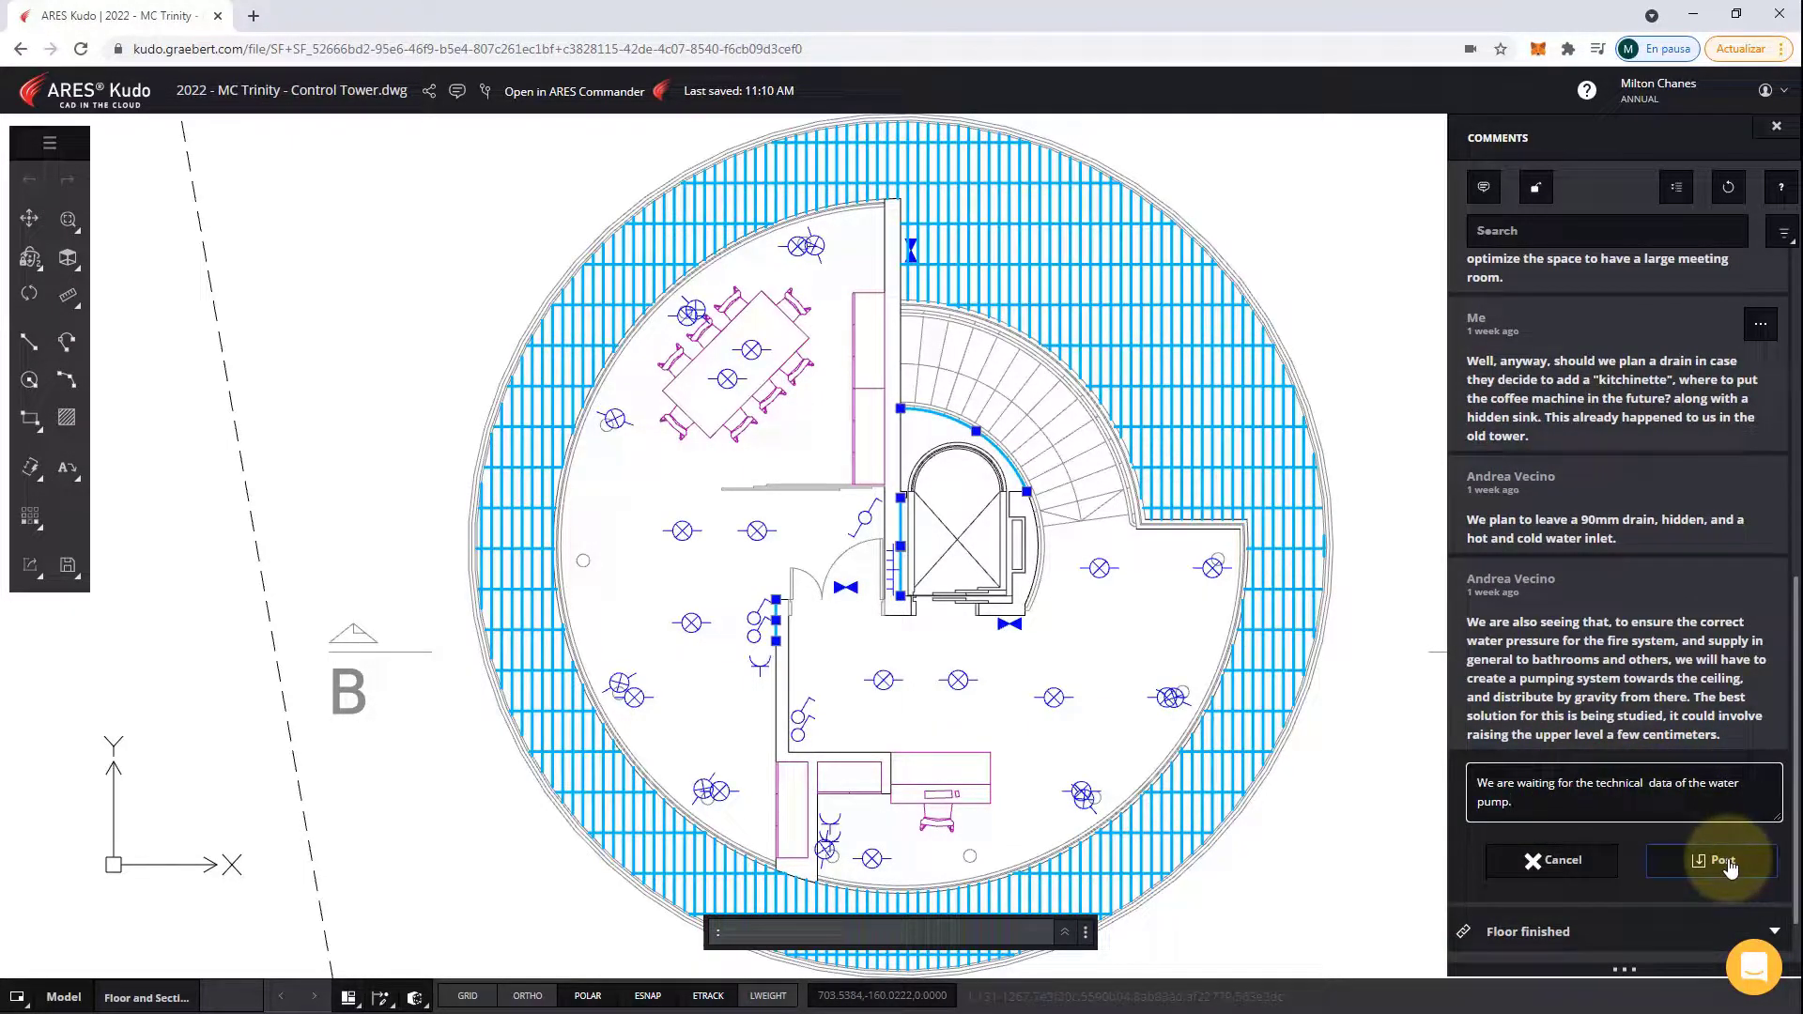
pyautogui.click(1725, 861)
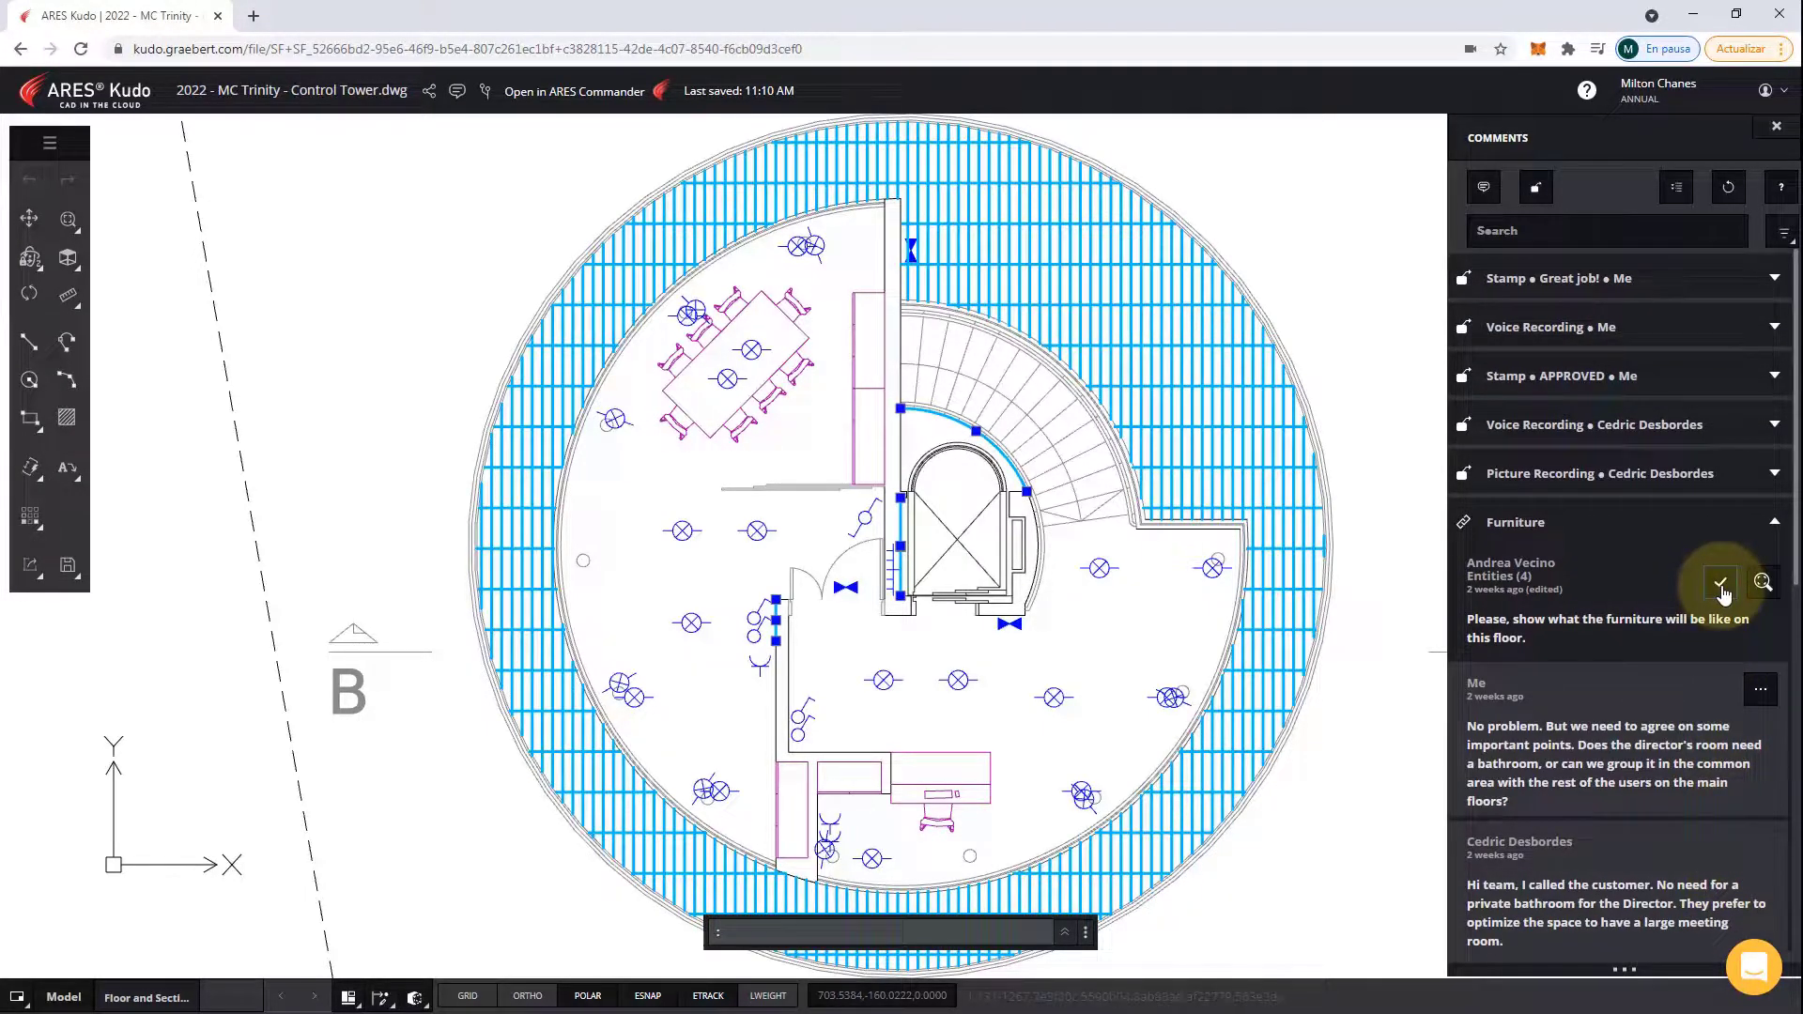
pyautogui.click(1721, 586)
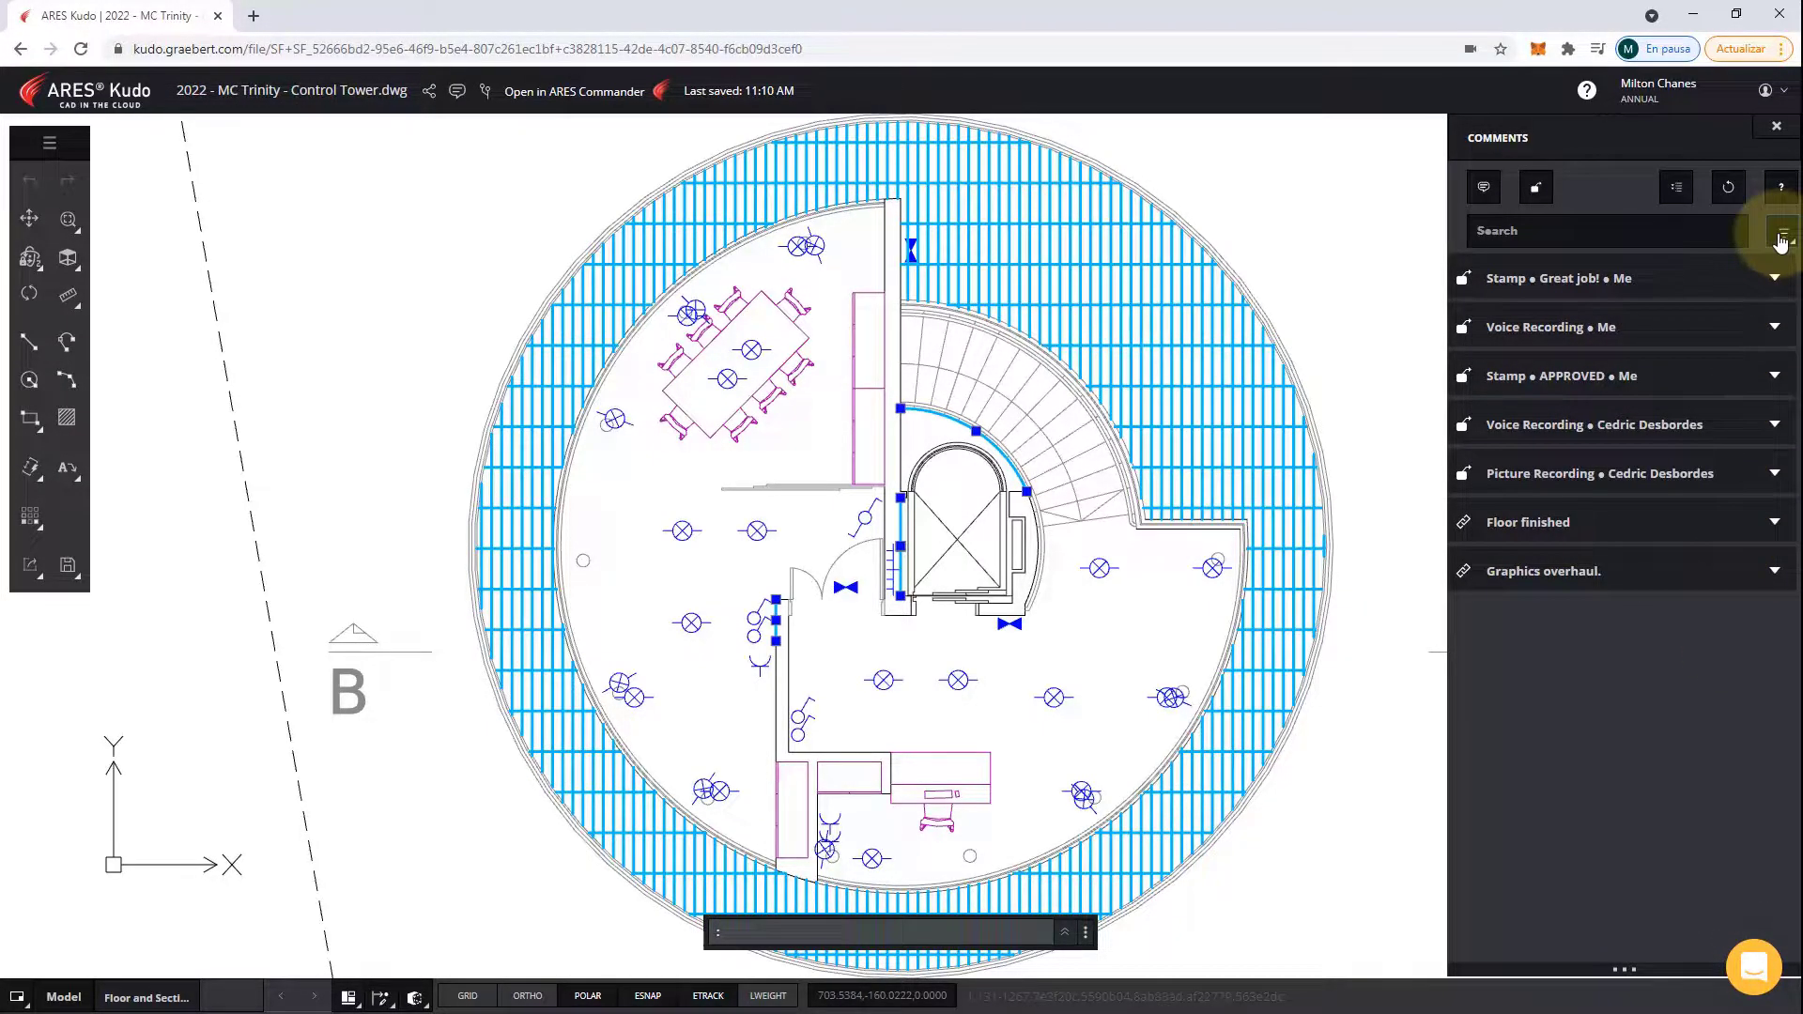
# Display resolved comments in the comment list and hide them again.
pyautogui.click(1783, 235)
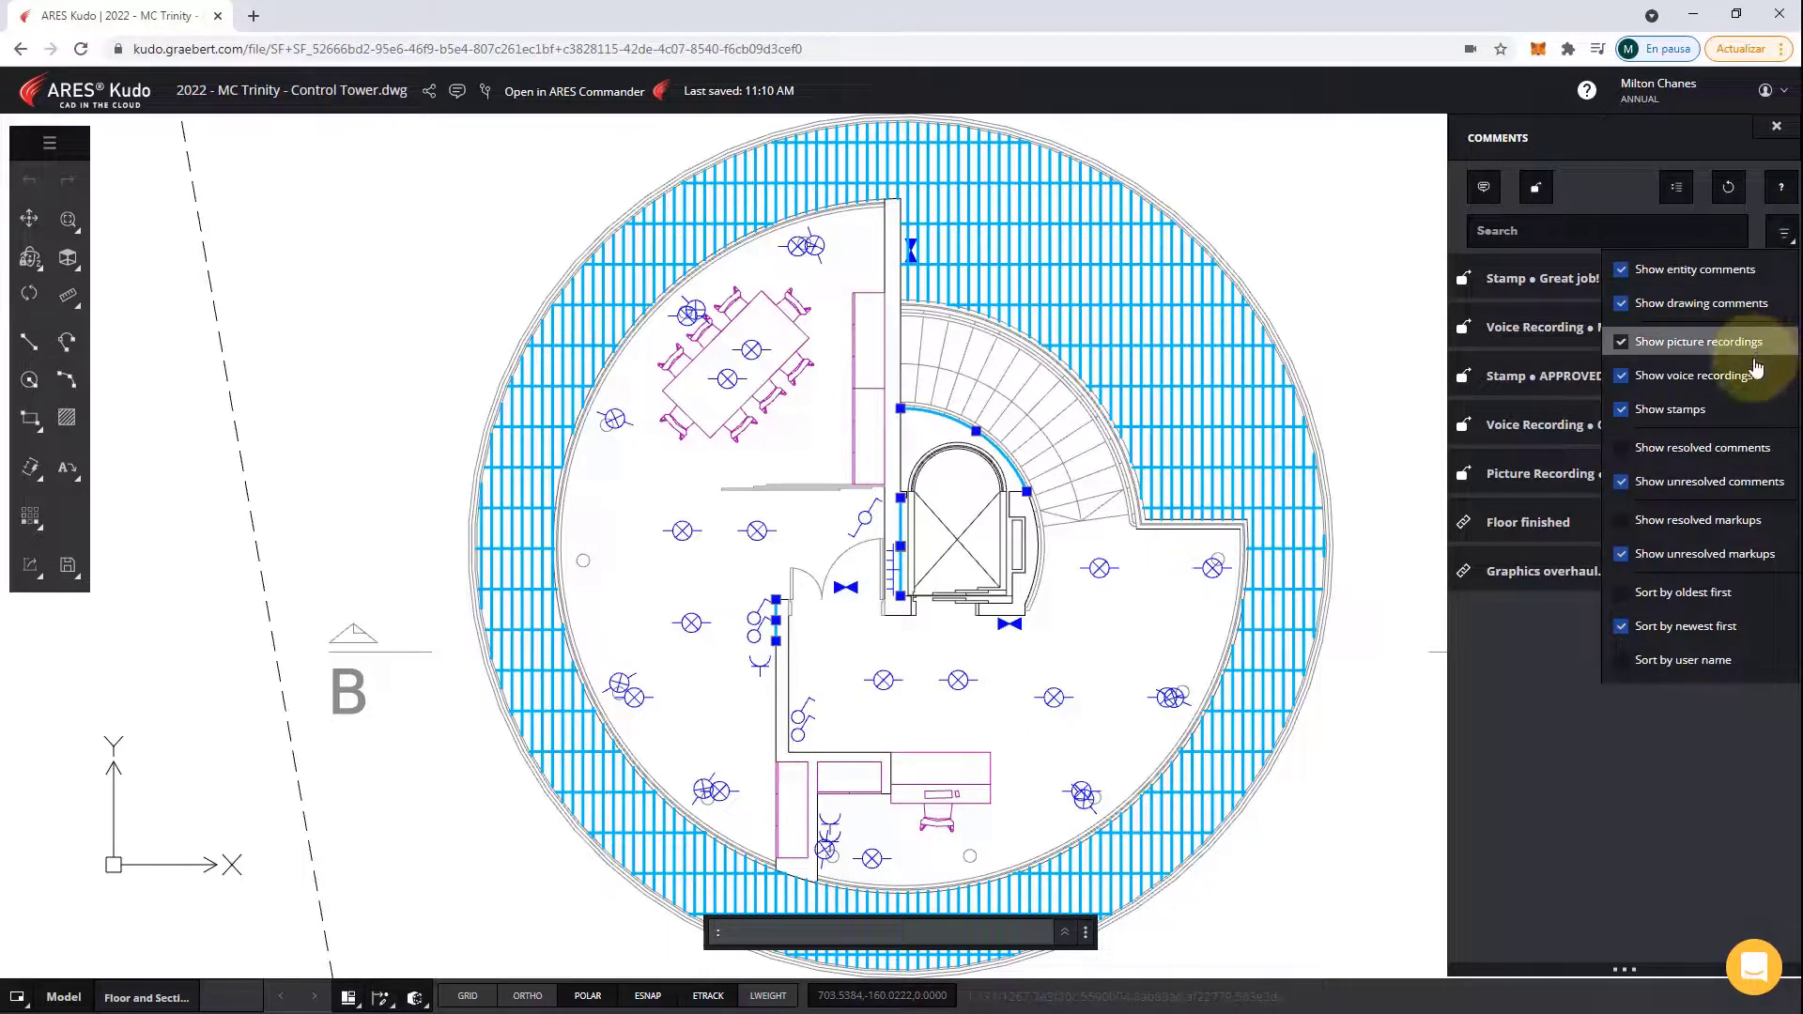
pyautogui.click(1632, 447)
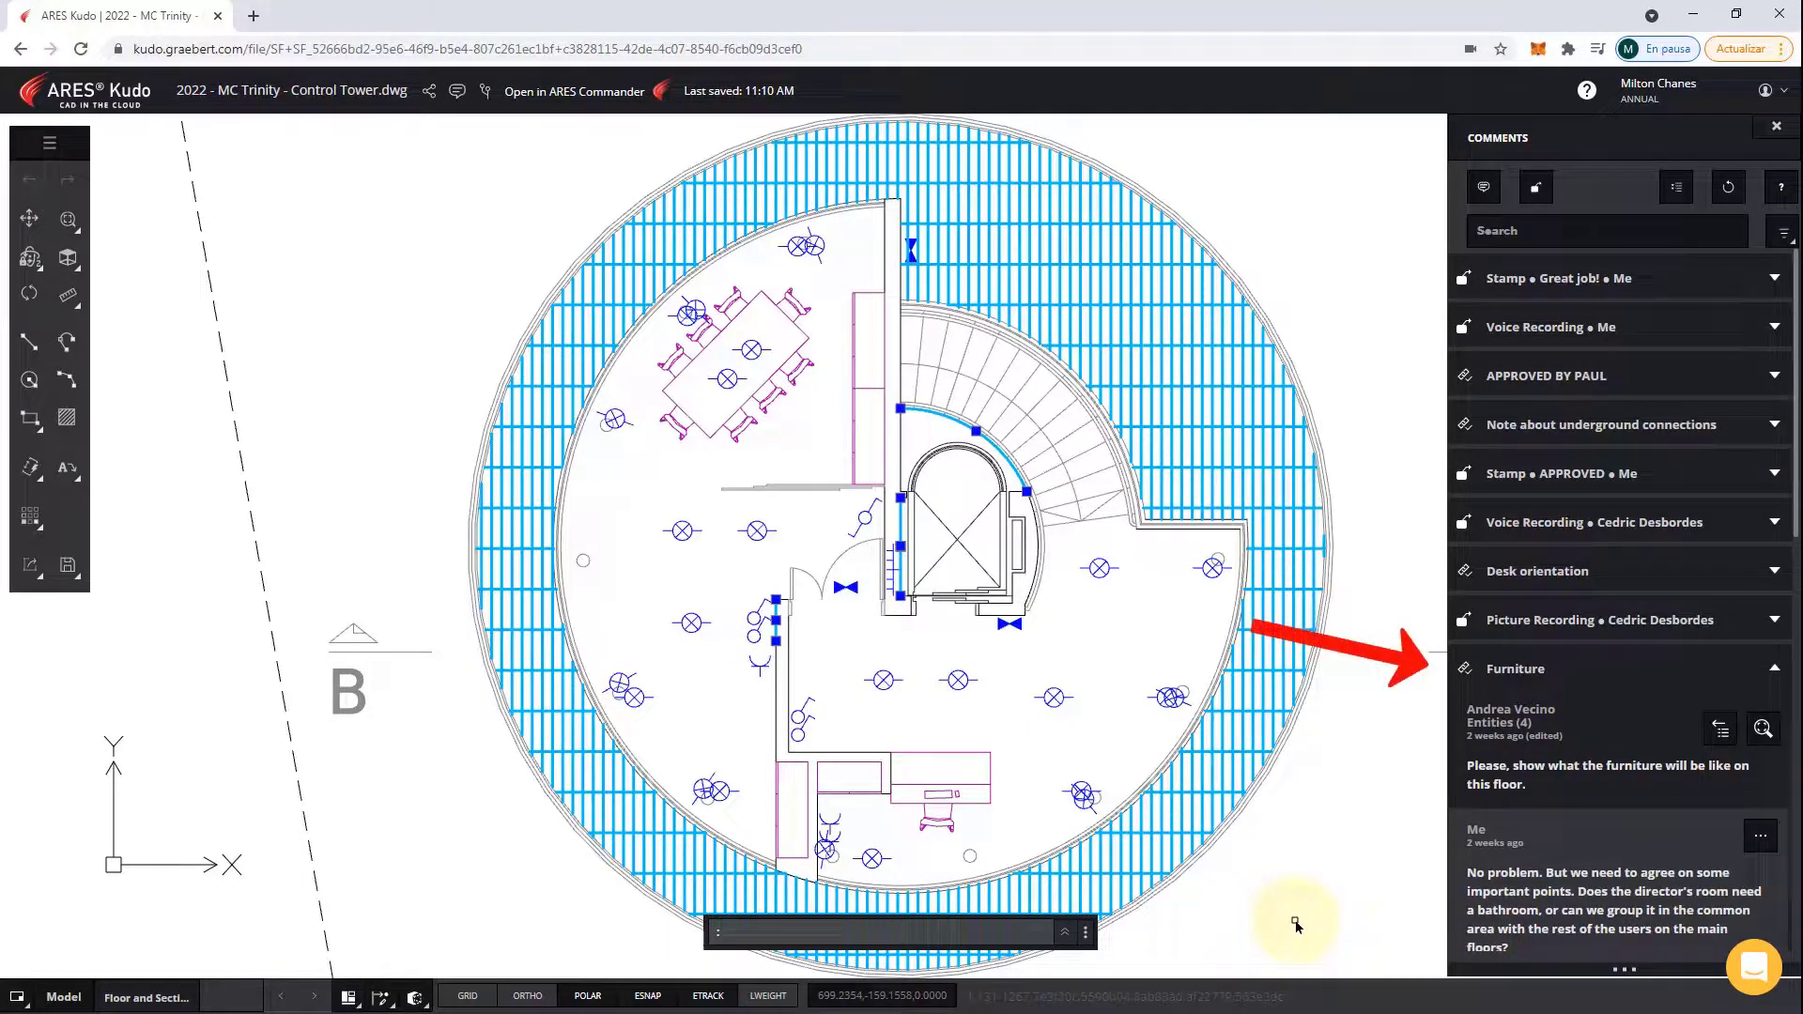
pyautogui.click(1782, 235)
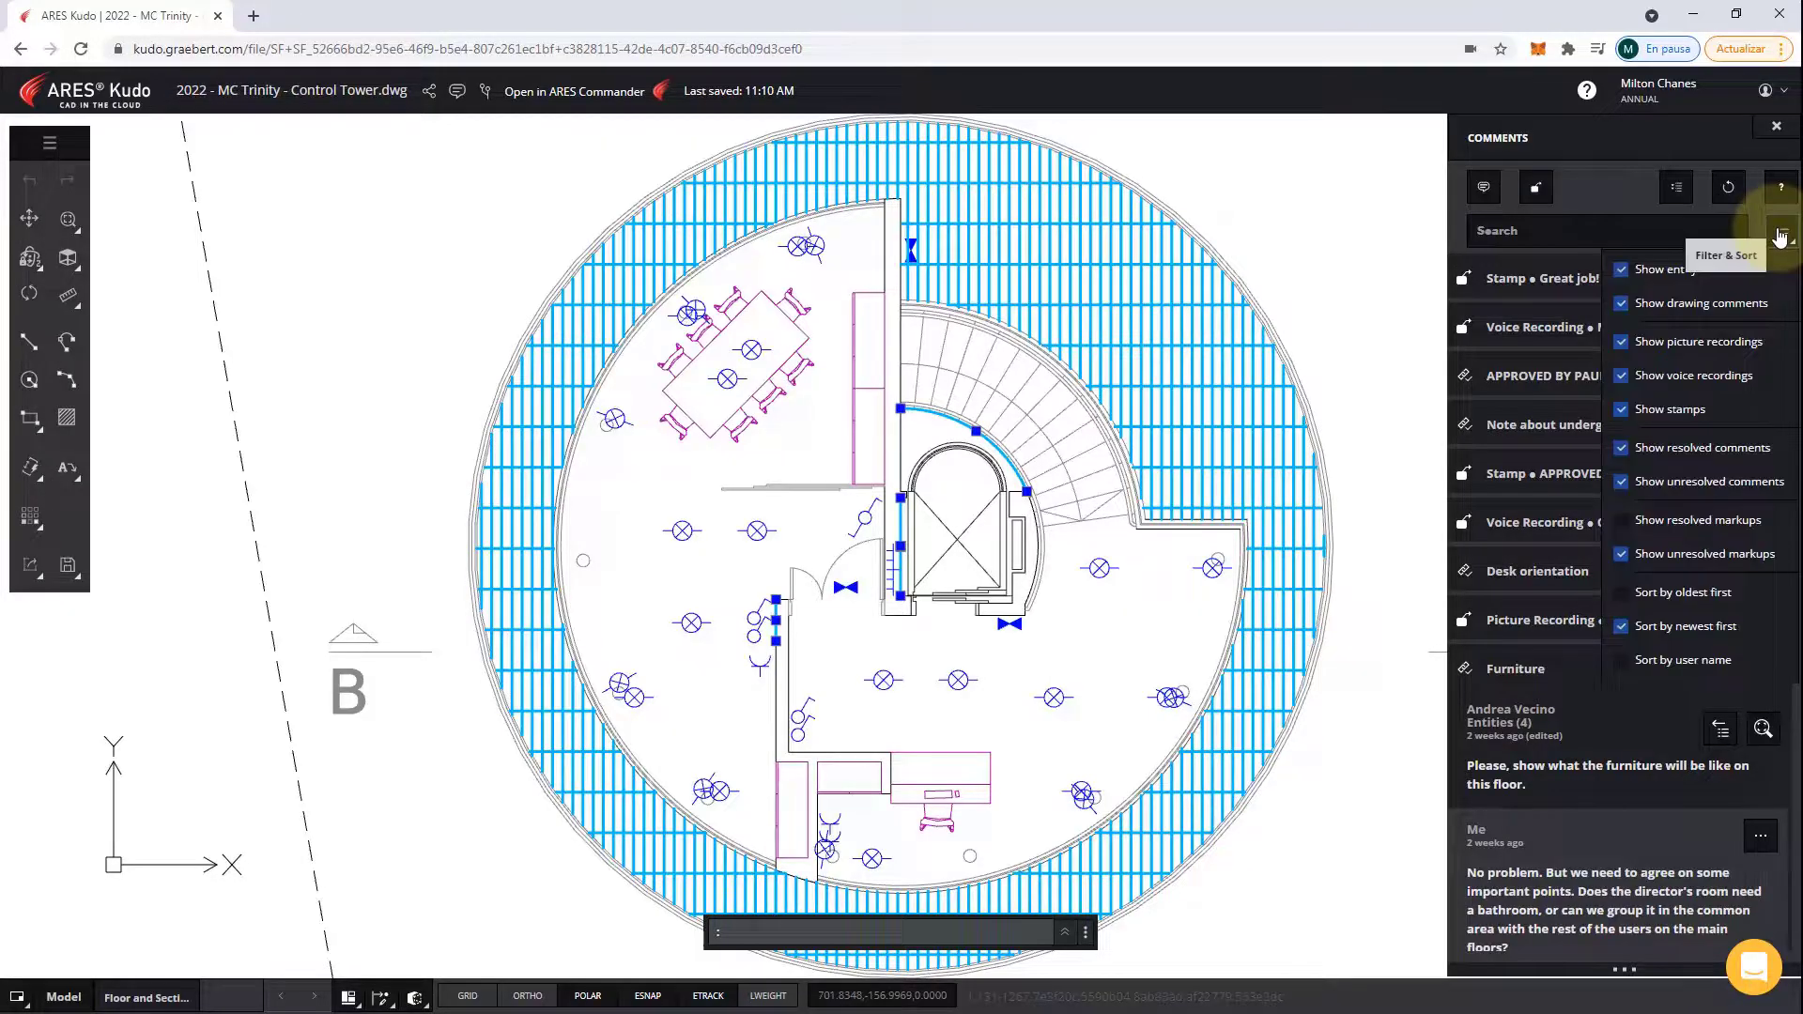
pyautogui.click(1773, 449)
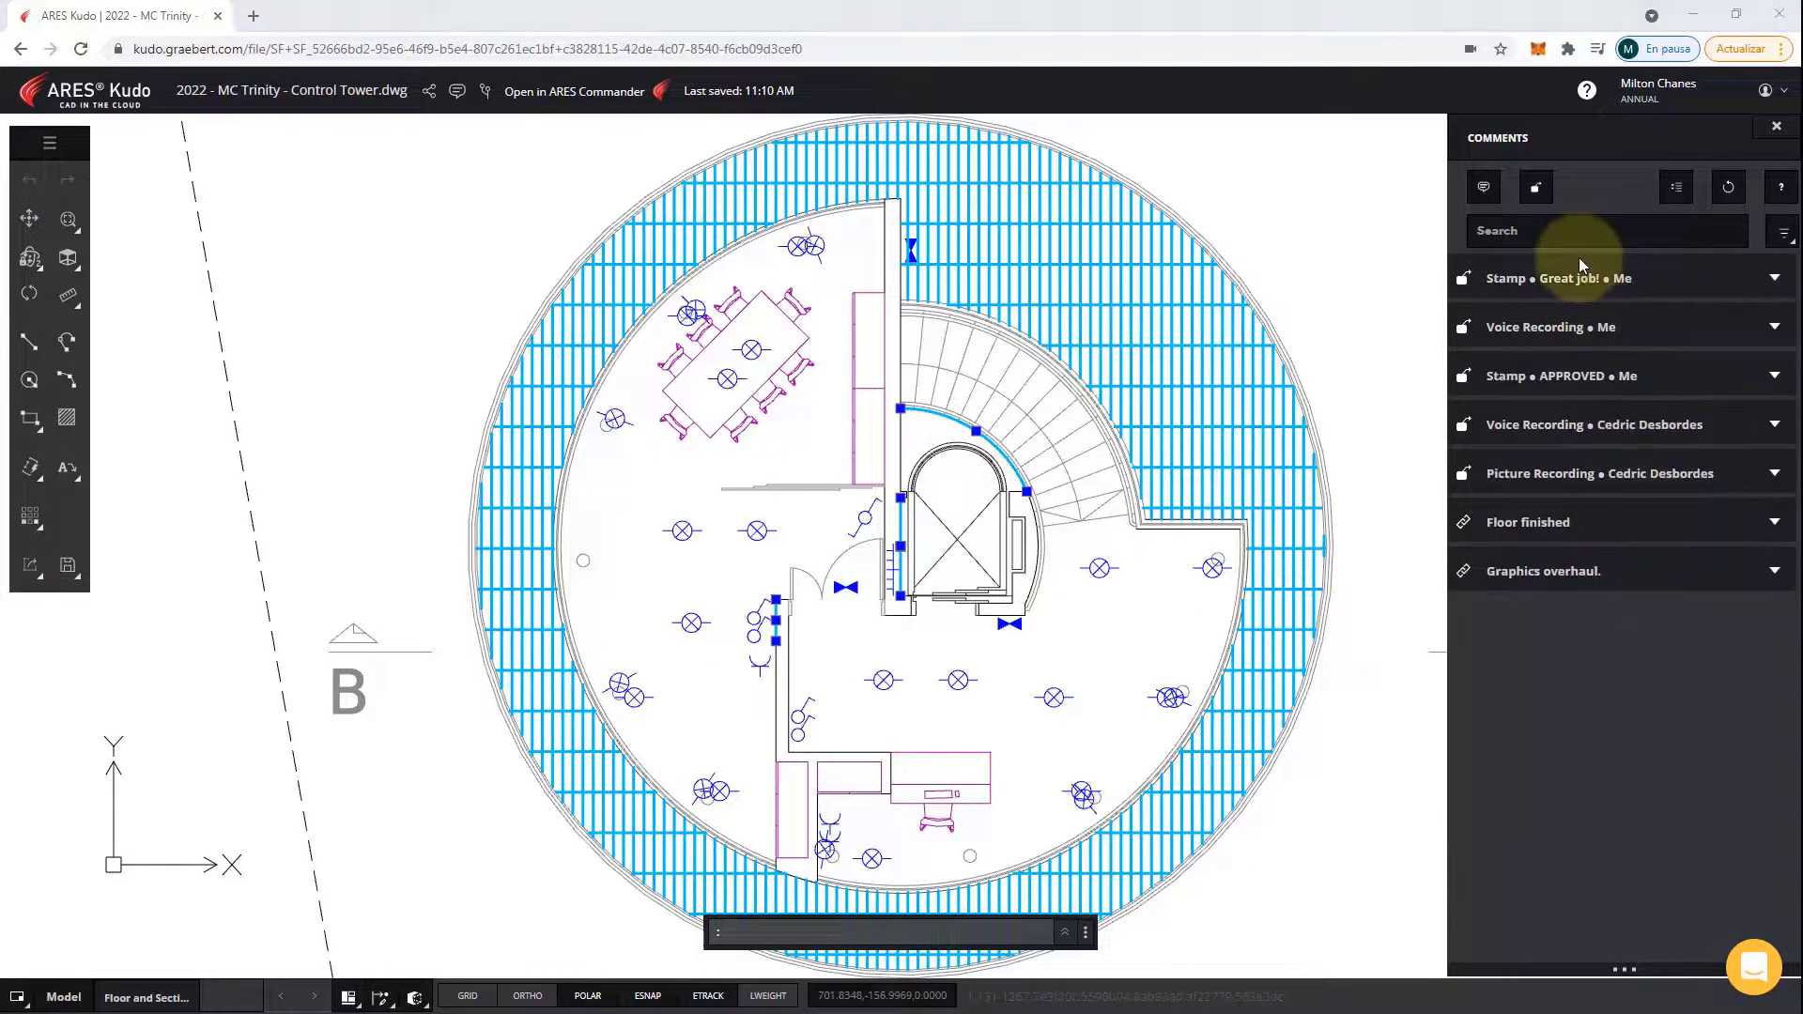
# Place a voice recording markup inside the circular floor plan near its west wall, record a message and post it.
pyautogui.click(1538, 193)
pyautogui.click(1641, 286)
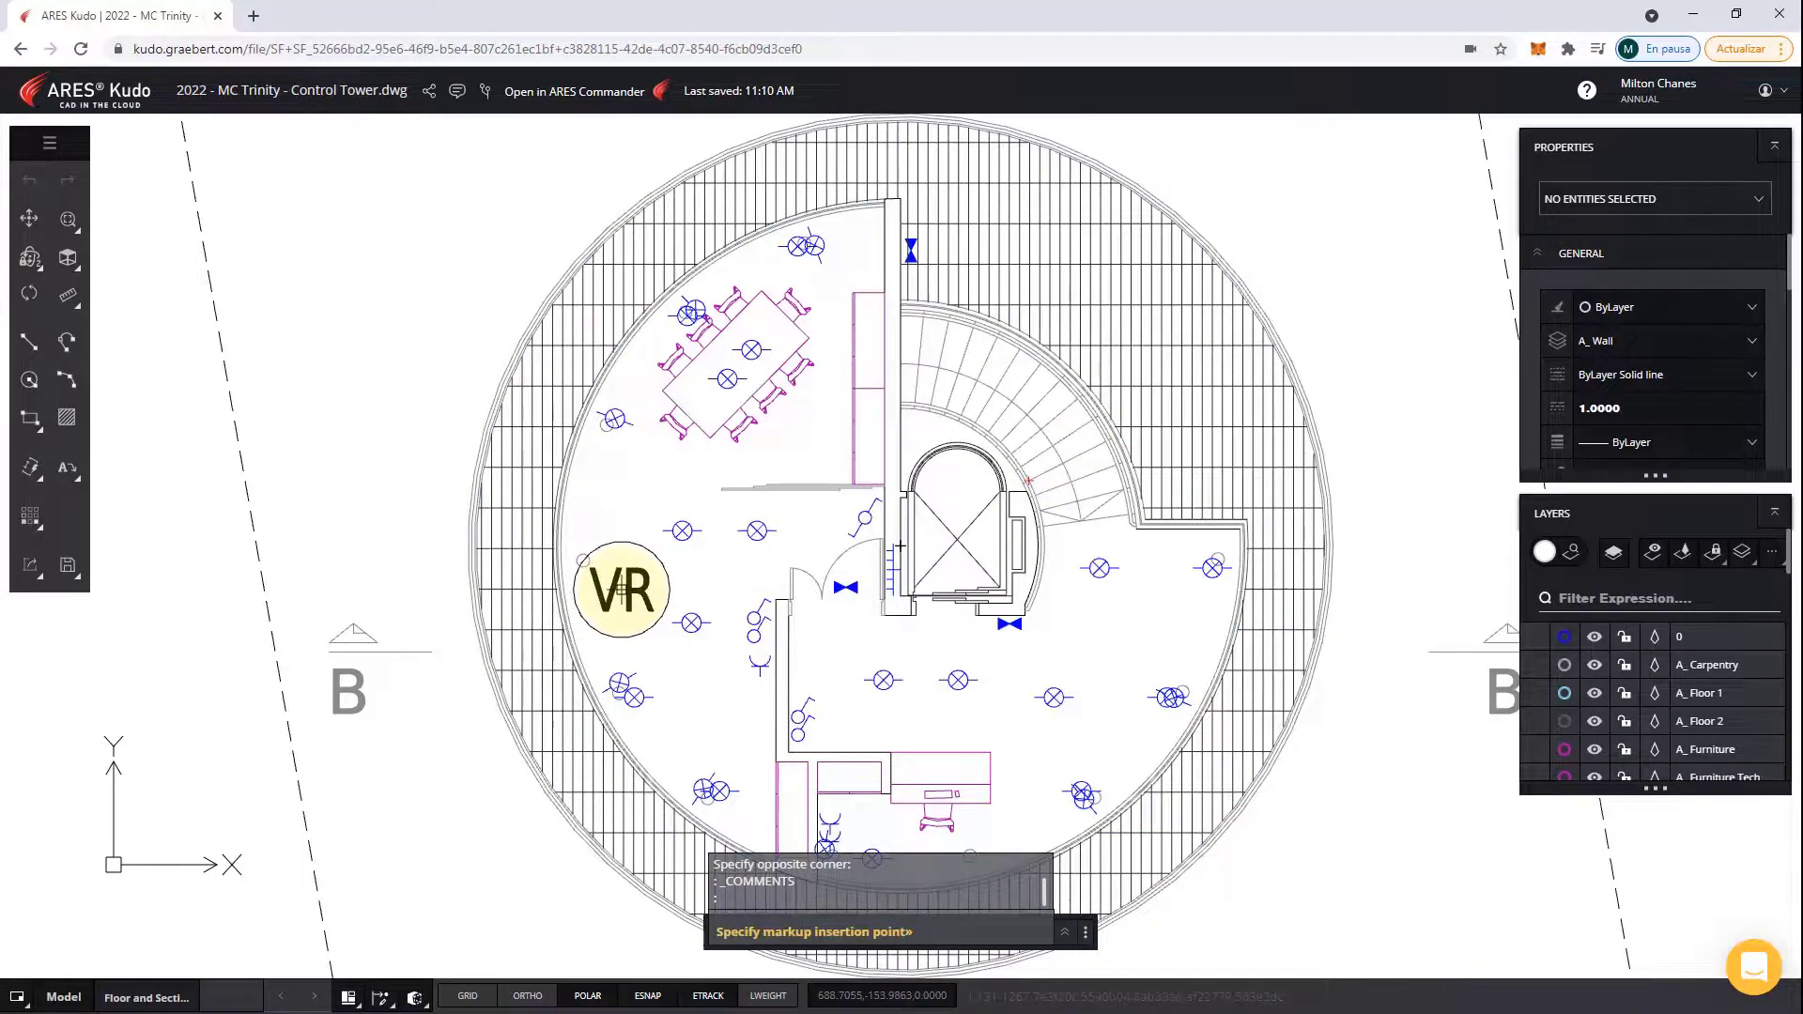
pyautogui.click(621, 589)
pyautogui.click(1473, 369)
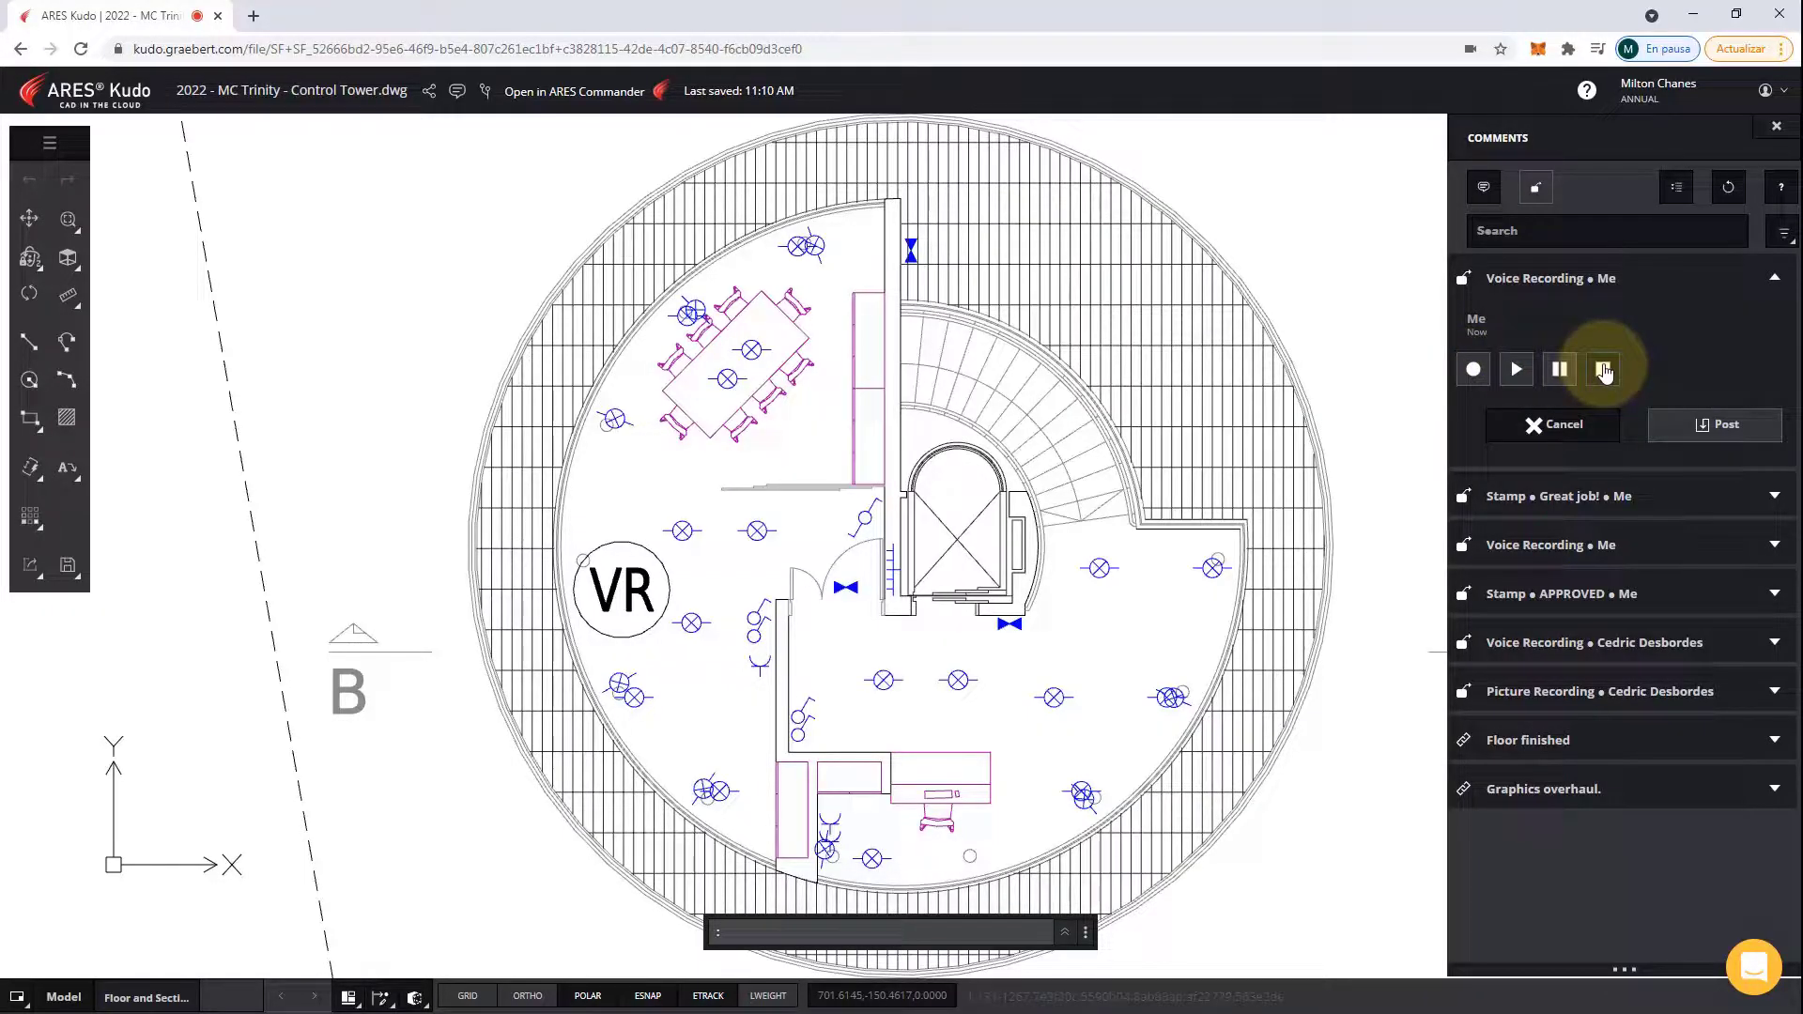
pyautogui.click(1604, 369)
pyautogui.click(1711, 424)
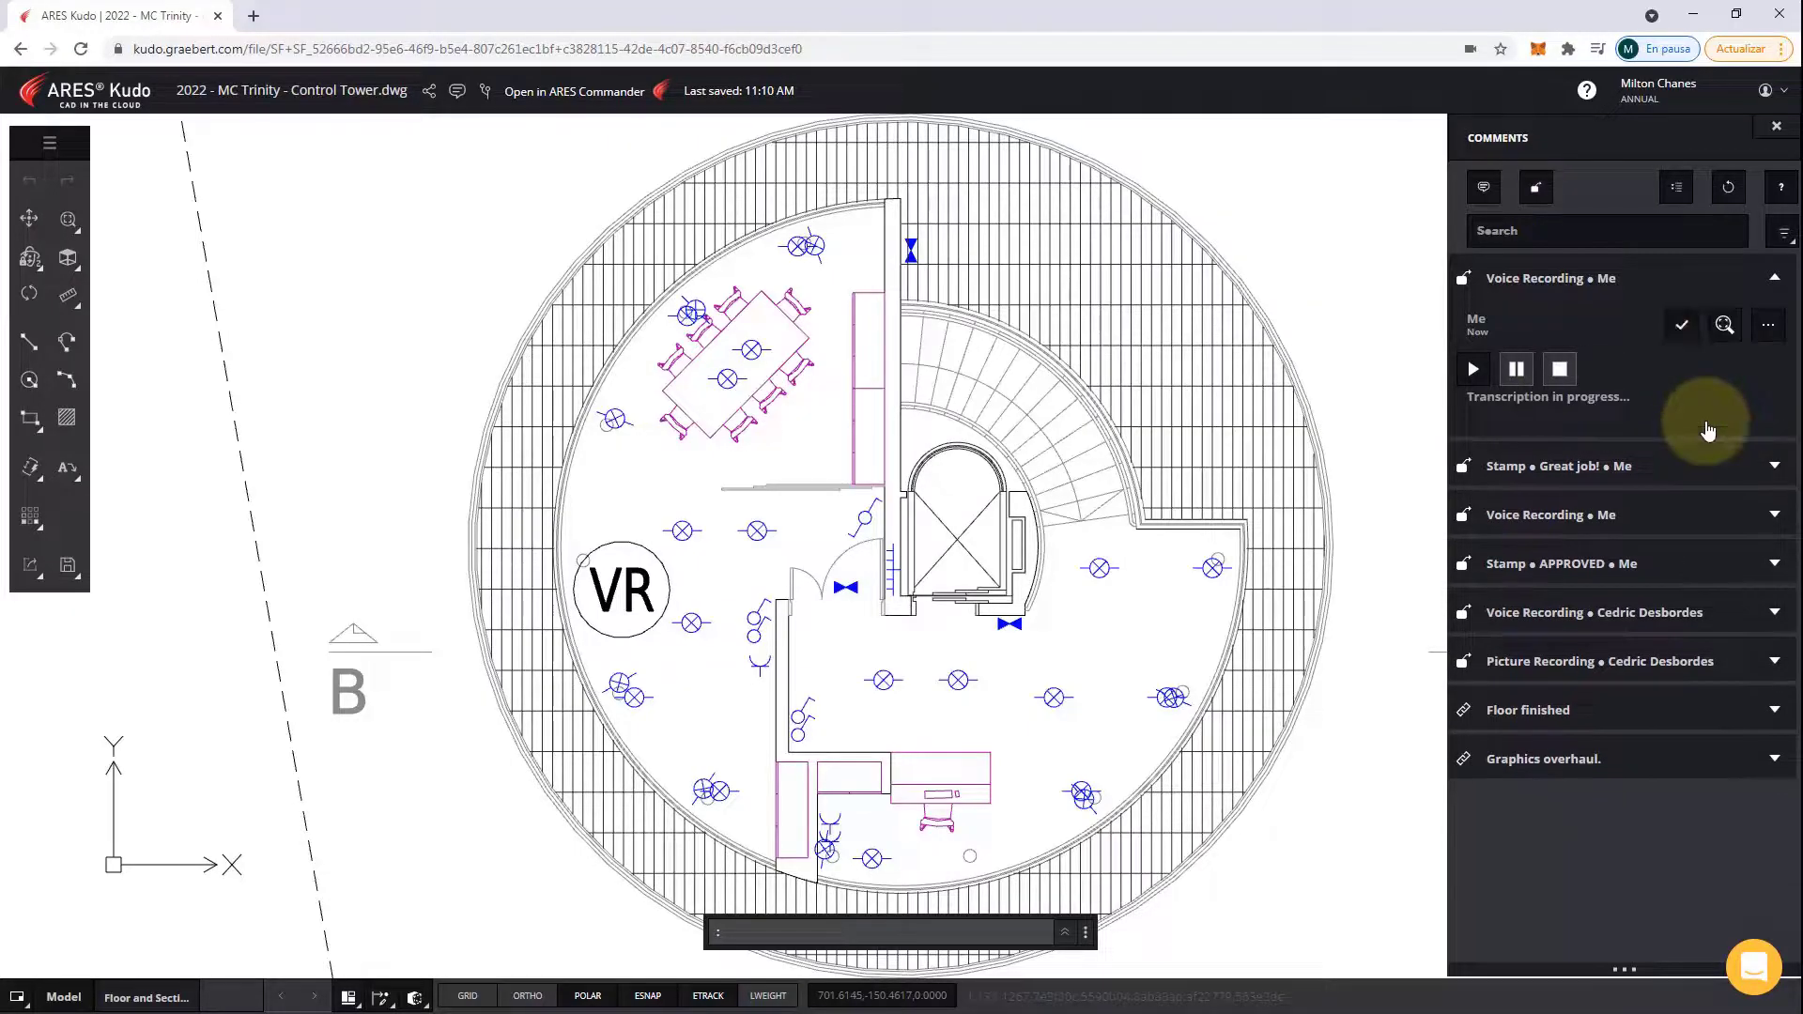
# Add a picture recording just below the VR markup with a ceiling photo, caption it "We need directions to solve the curved area." and post it.
pyautogui.click(1536, 187)
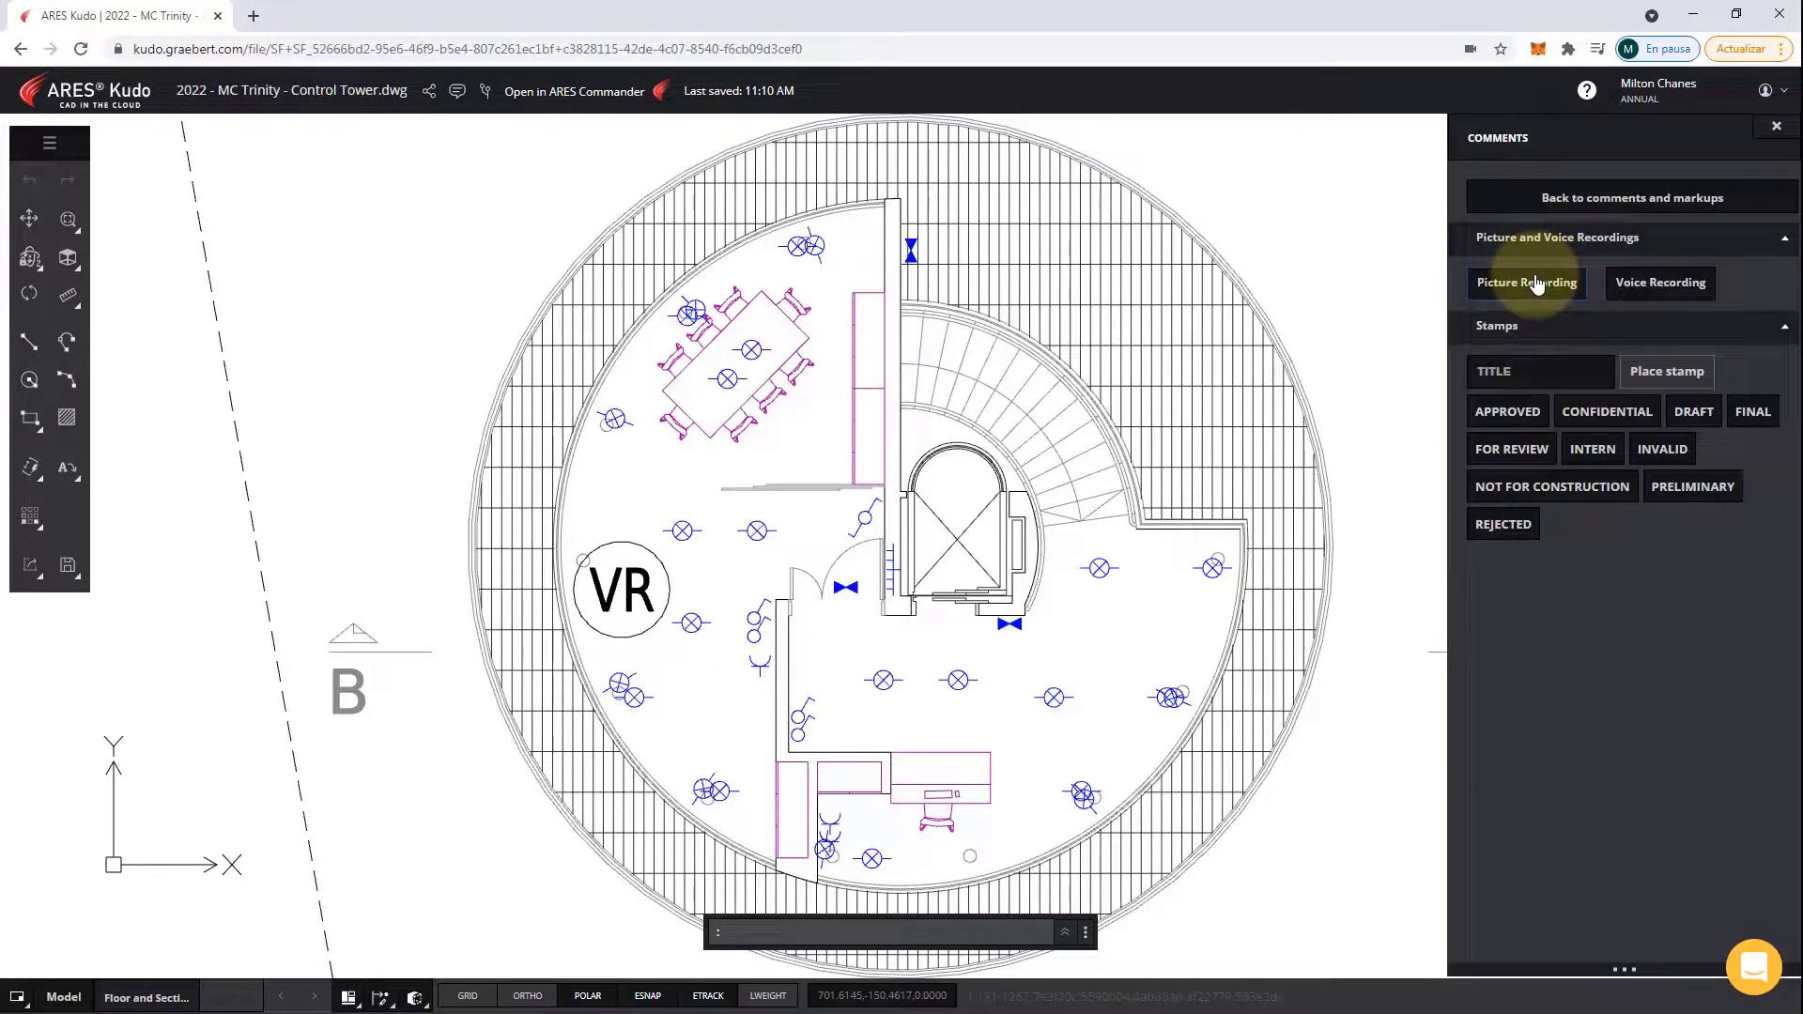
pyautogui.click(1537, 283)
pyautogui.click(691, 690)
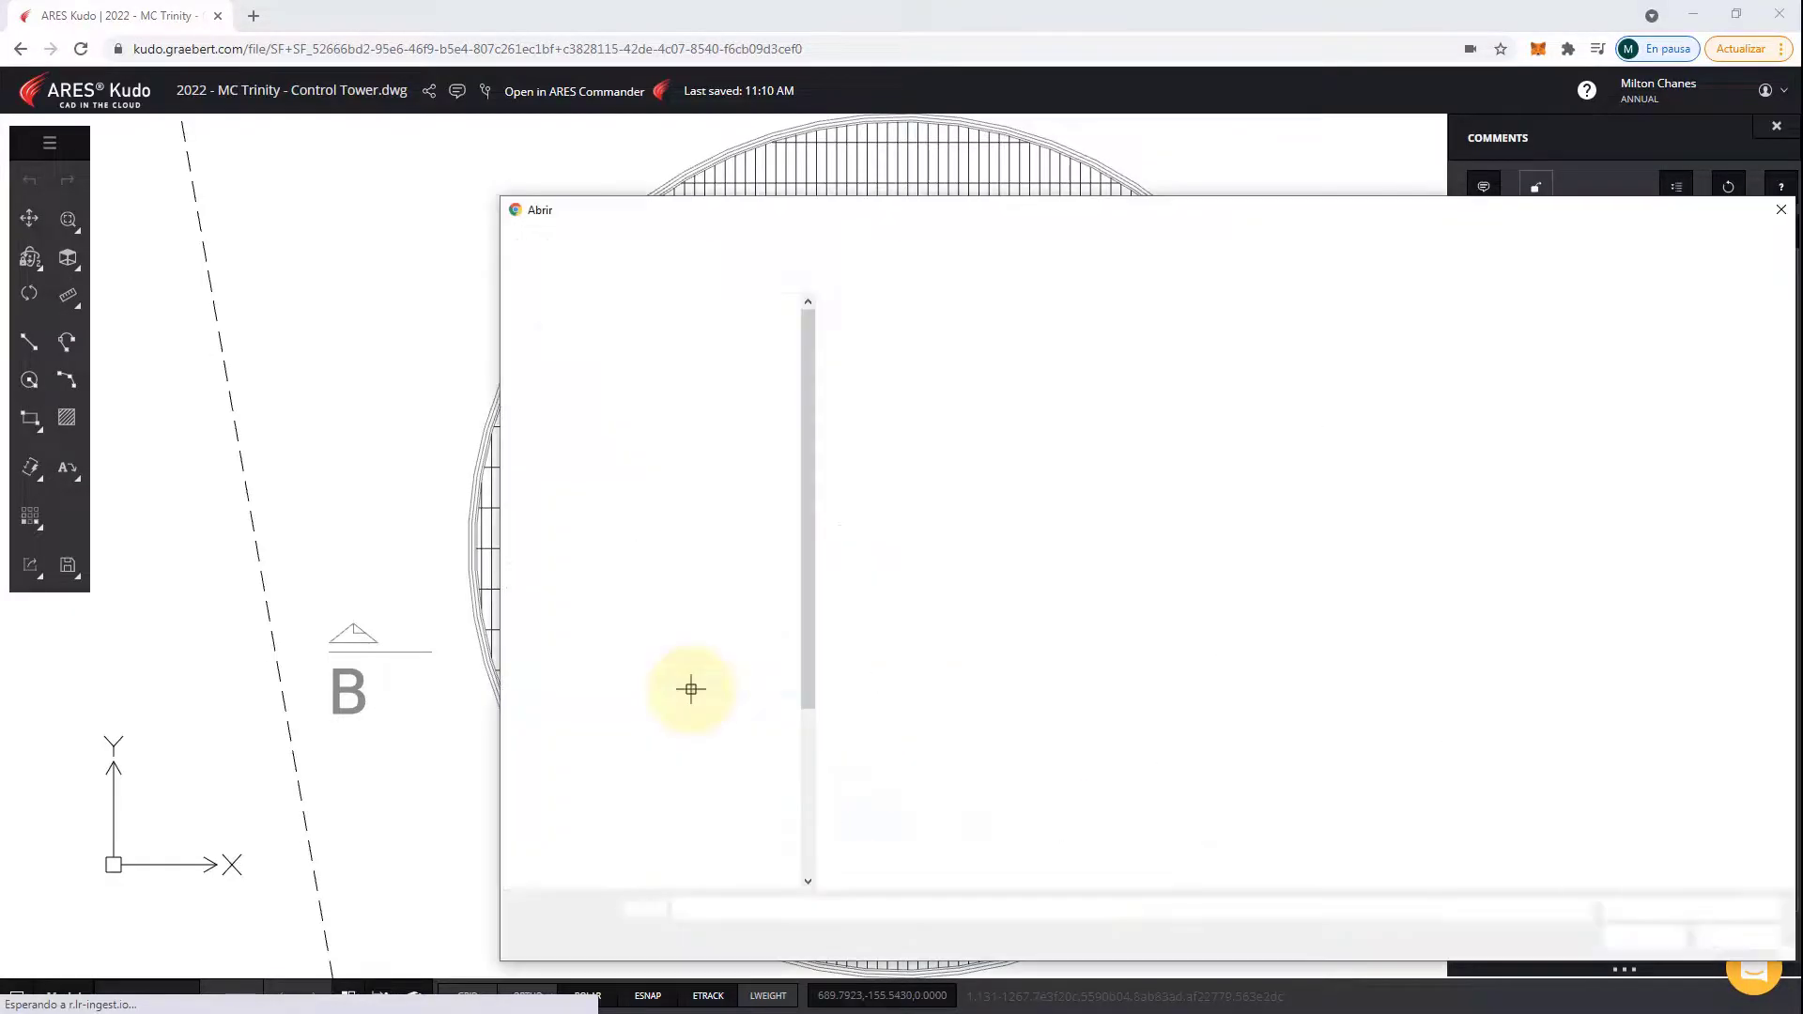
pyautogui.doubleClick(1099, 319)
pyautogui.click(1674, 787)
pyautogui.write('We need directions to solve the curved area.')
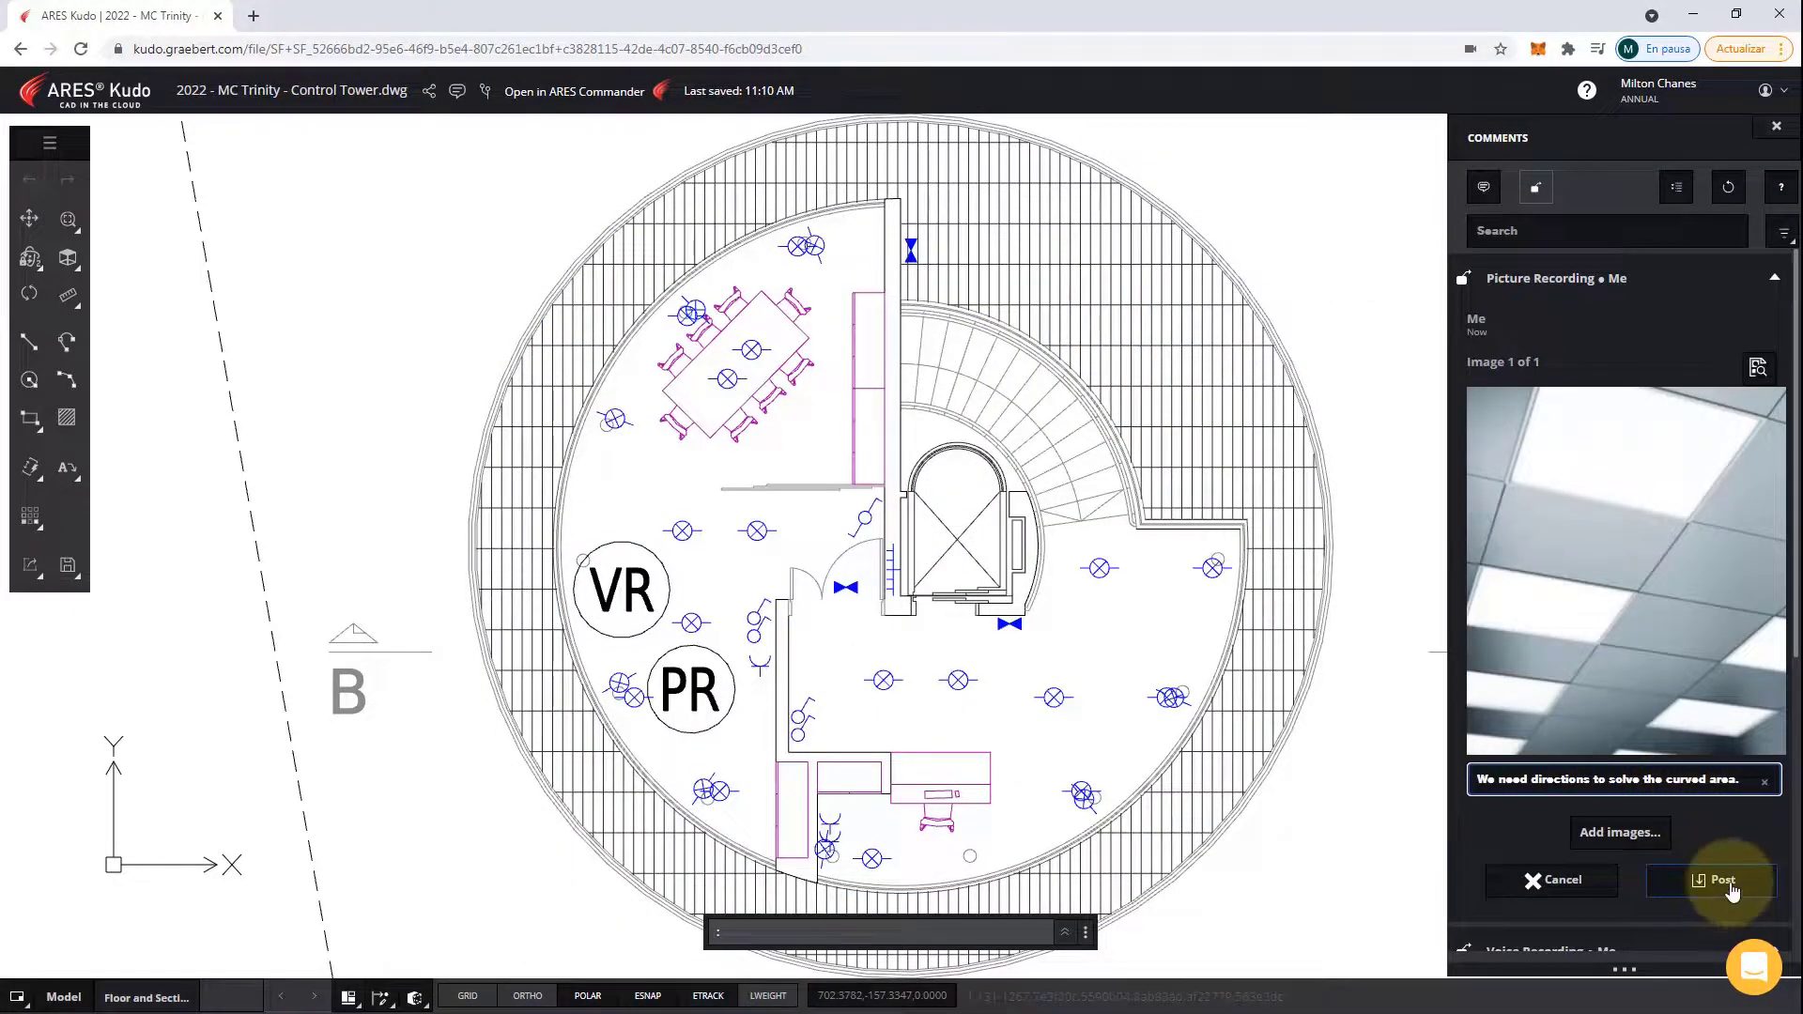
pyautogui.click(1733, 888)
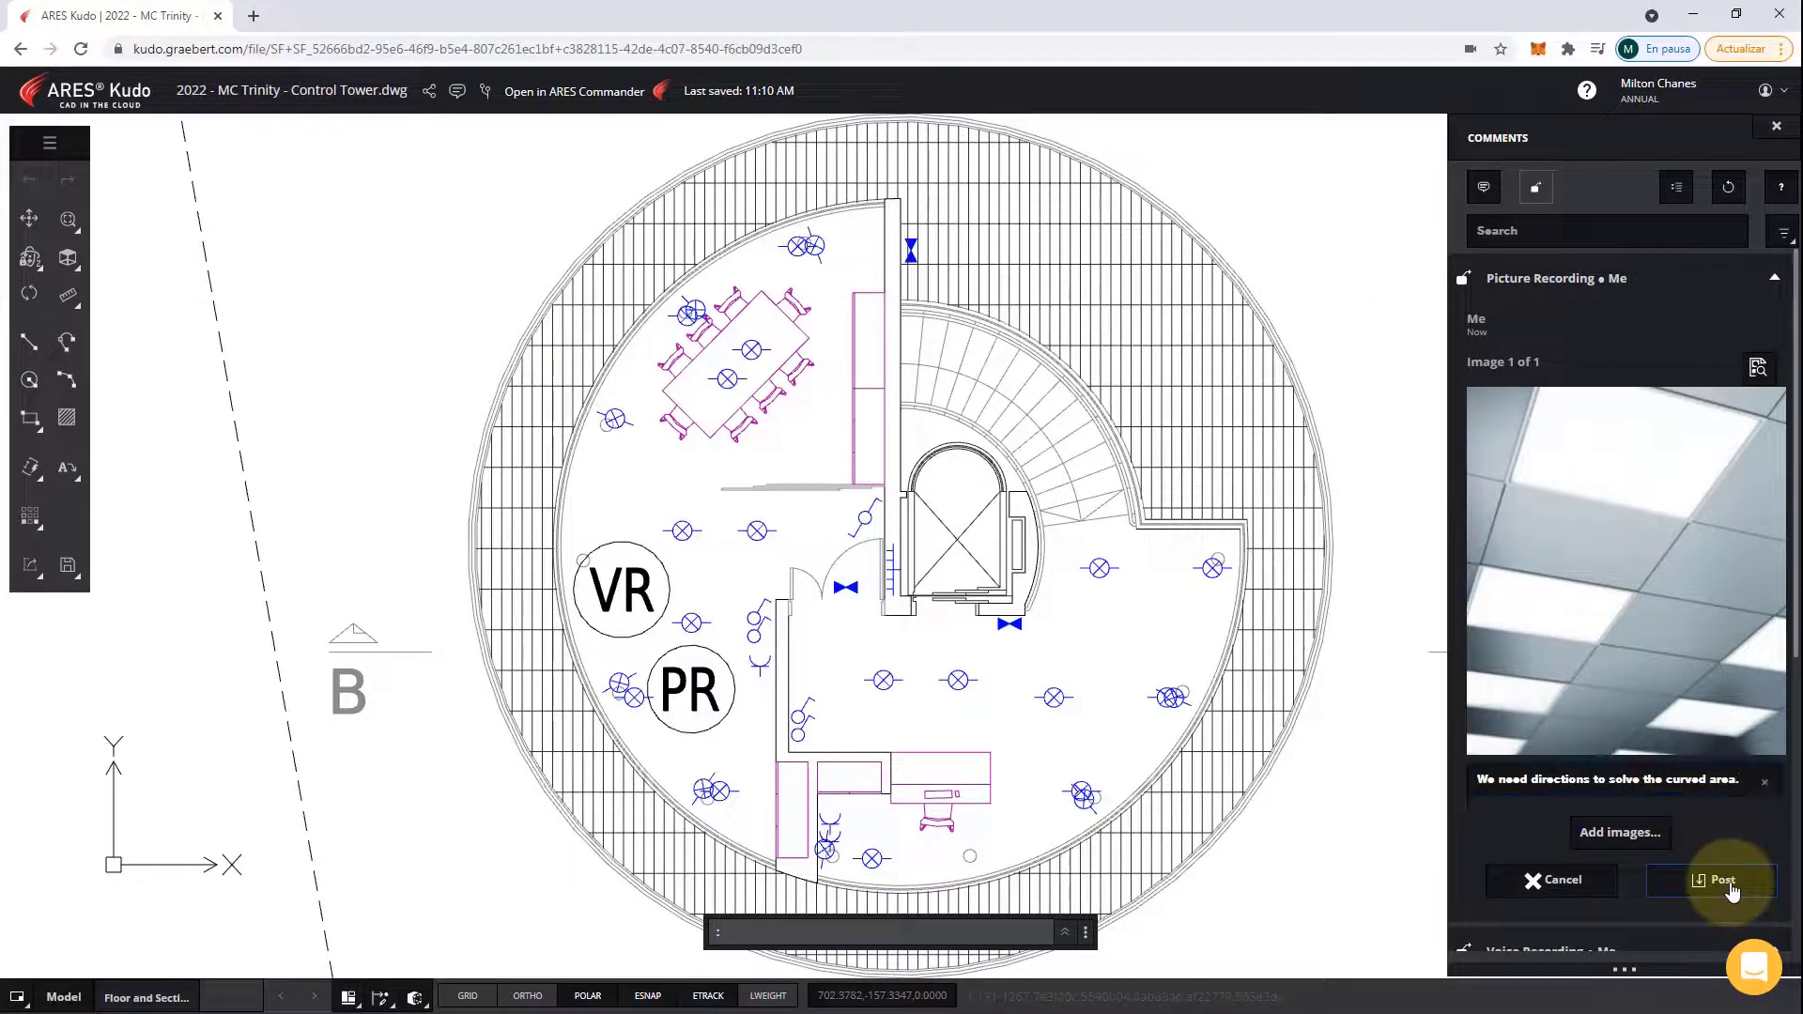
# Place a FOR REVIEW stamp below the section mark B, at the edge of the circular plan.
pyautogui.click(1536, 187)
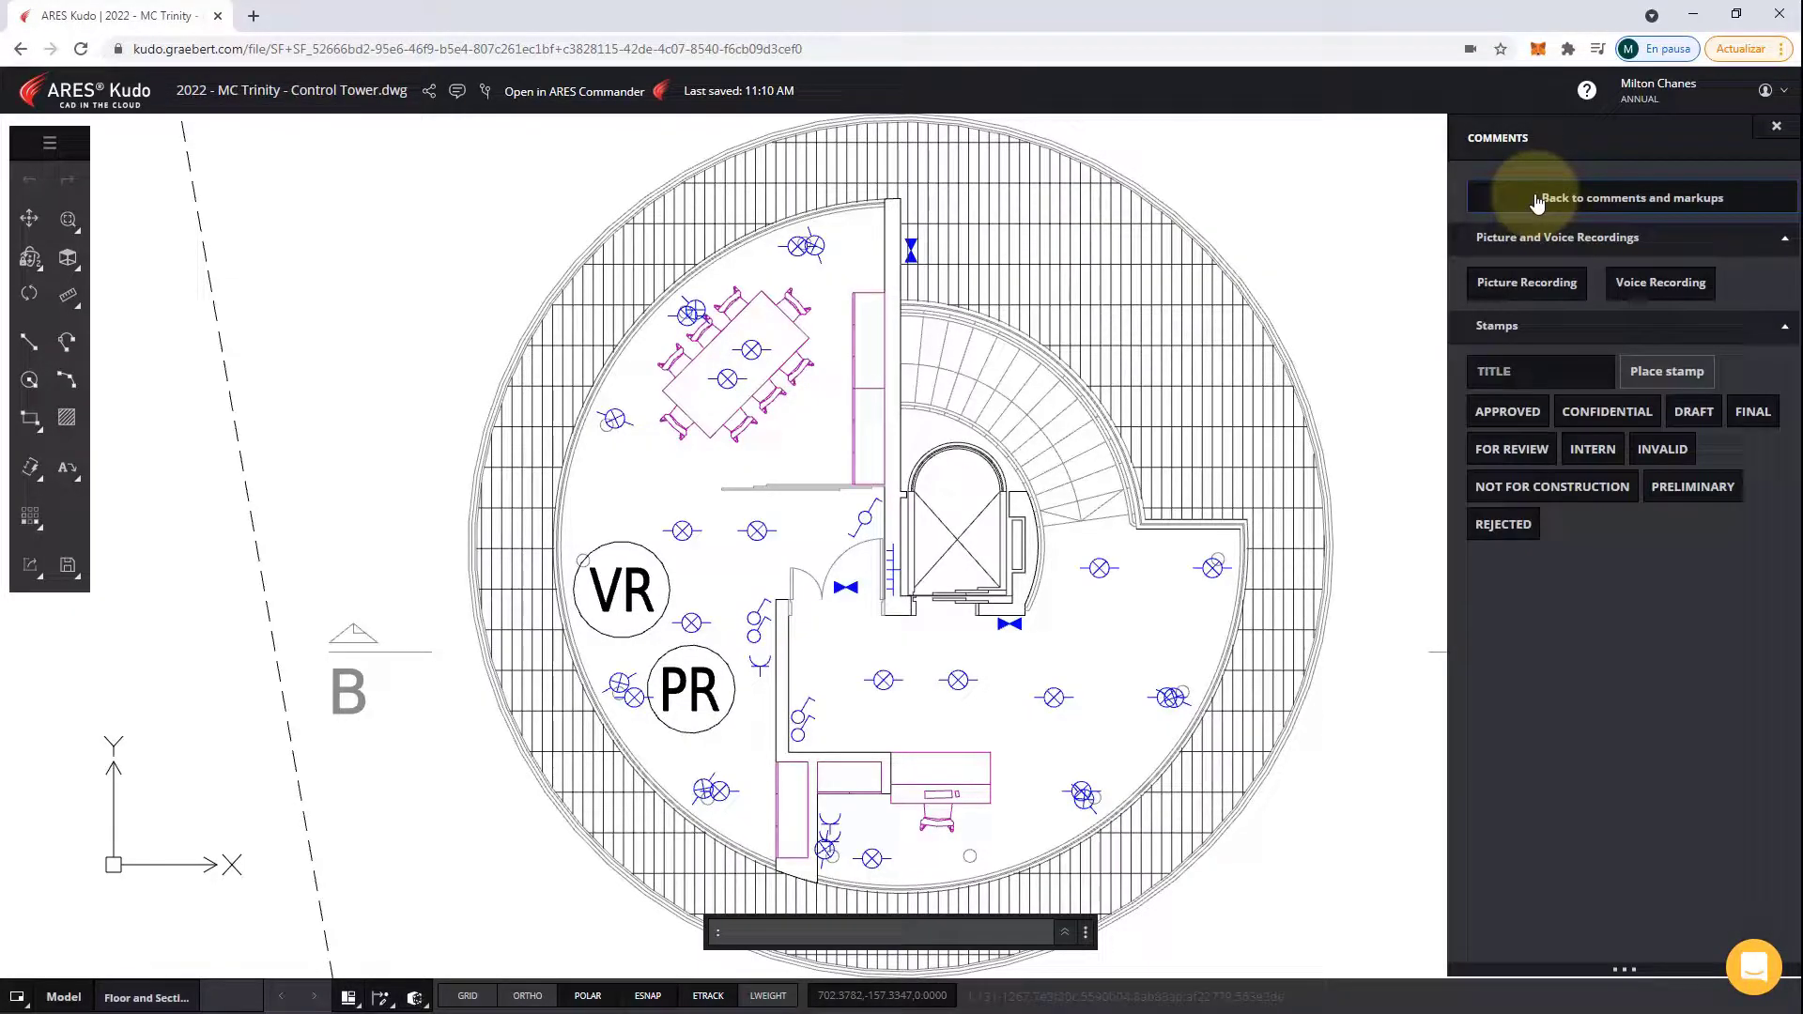
pyautogui.click(1537, 450)
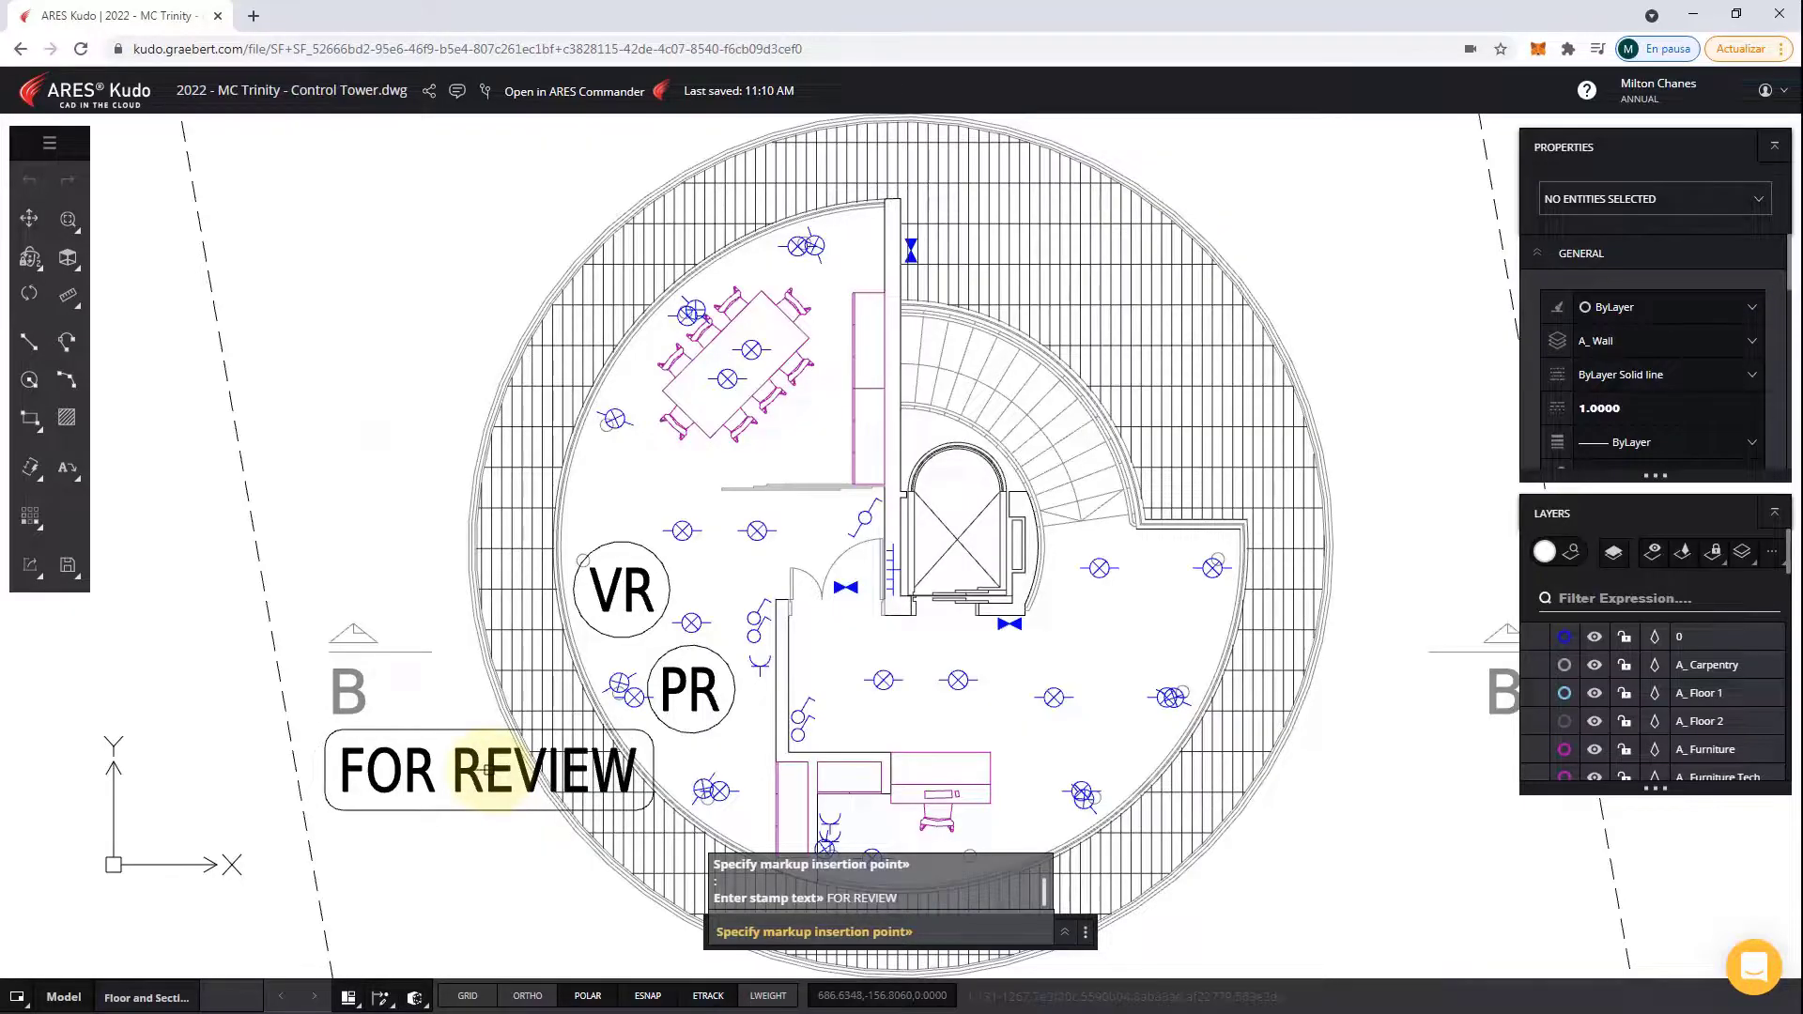
pyautogui.click(475, 785)
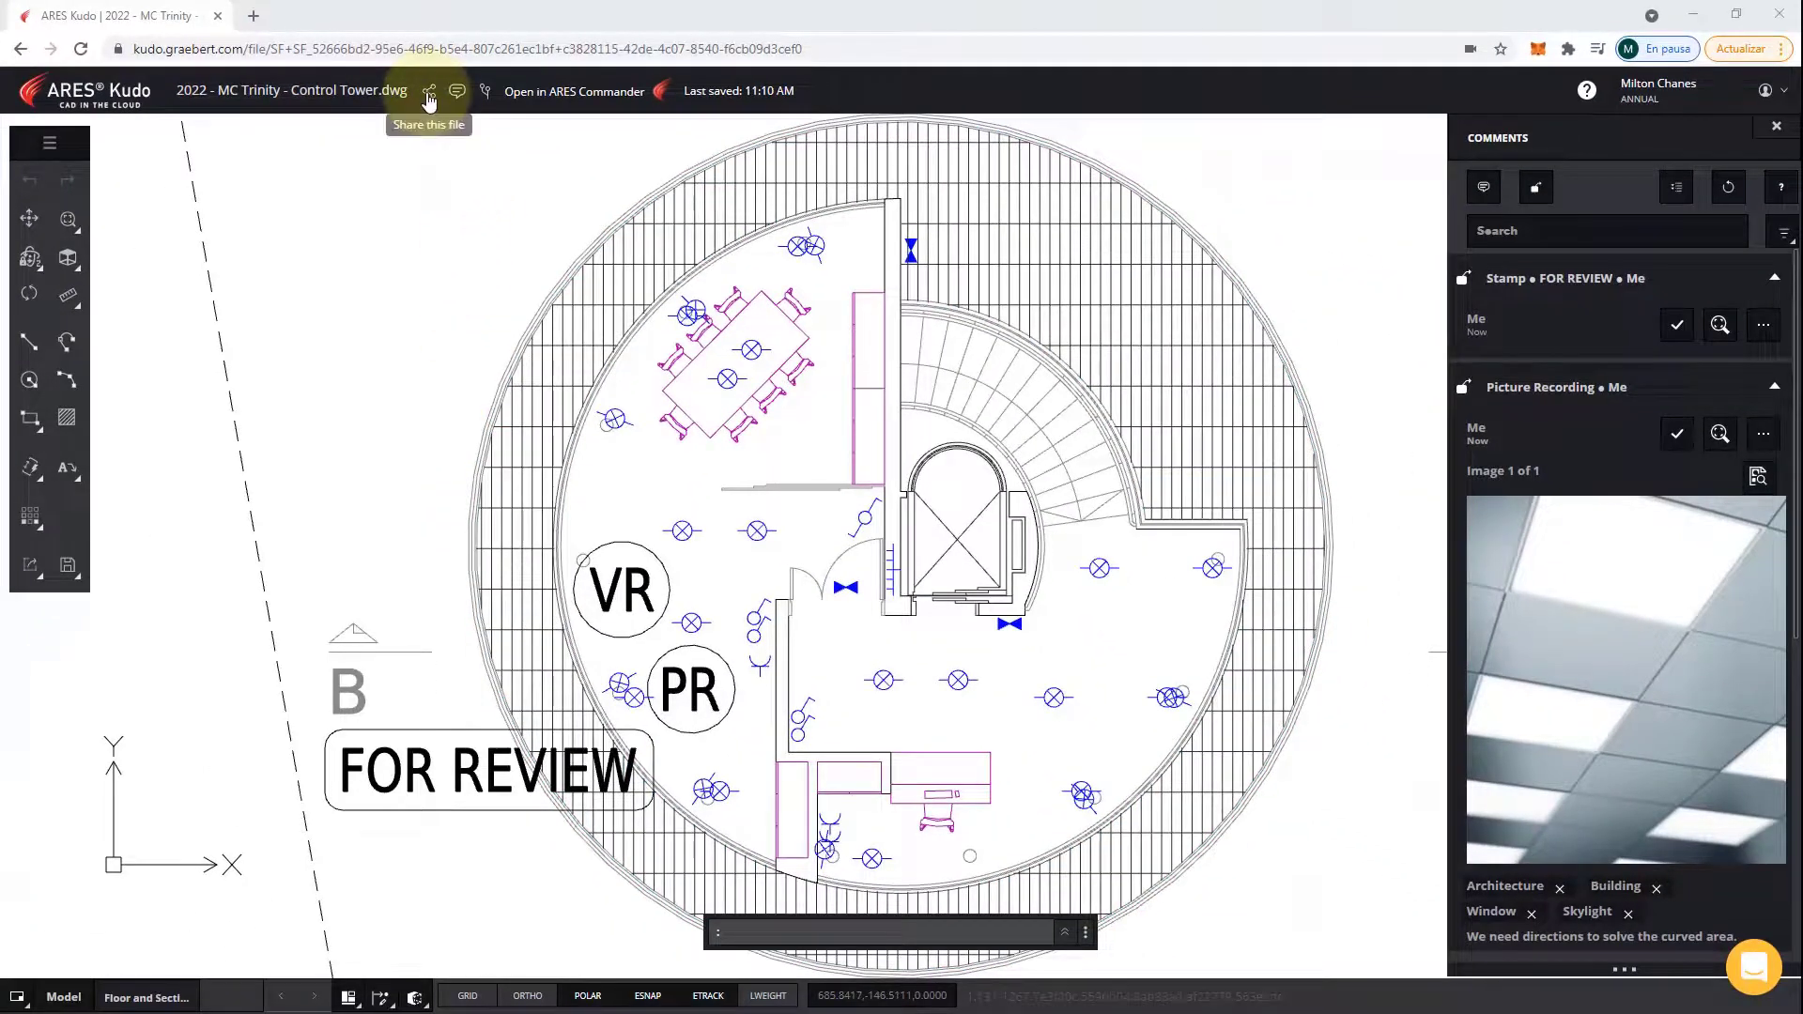
# Open the drawing's sharing permissions and copy its view-only link.
pyautogui.click(430, 94)
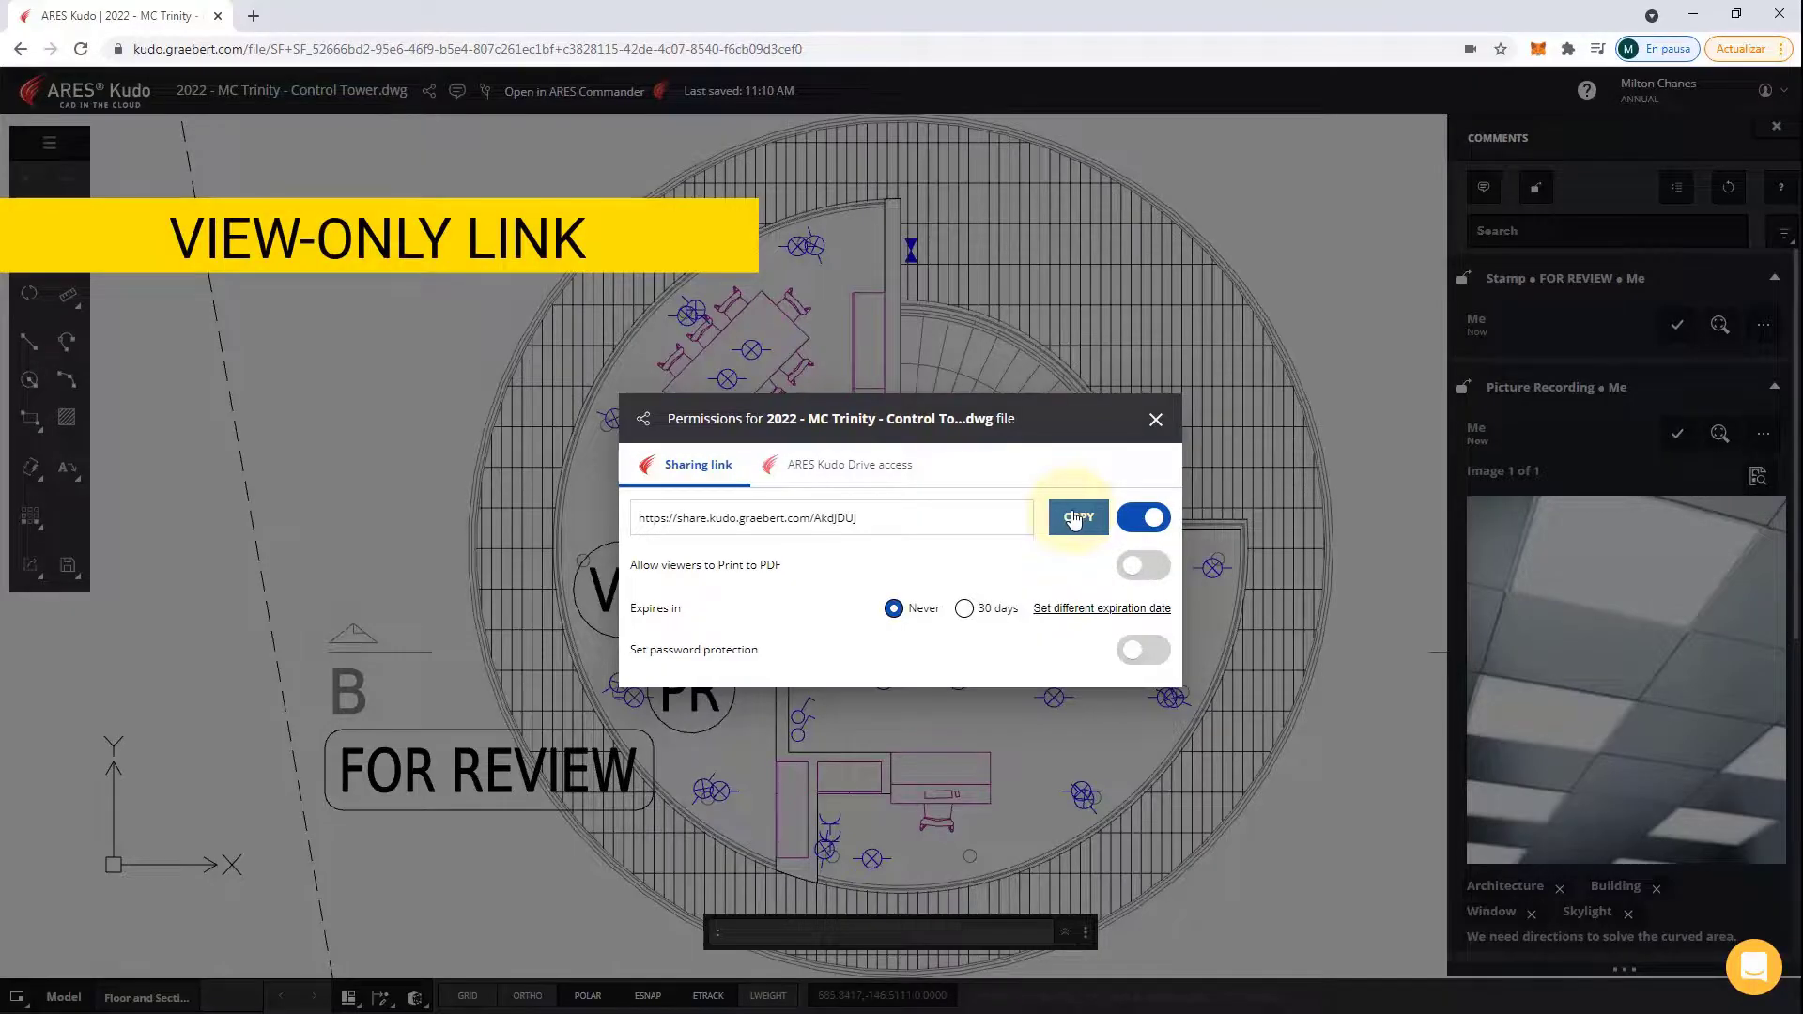
pyautogui.click(1075, 517)
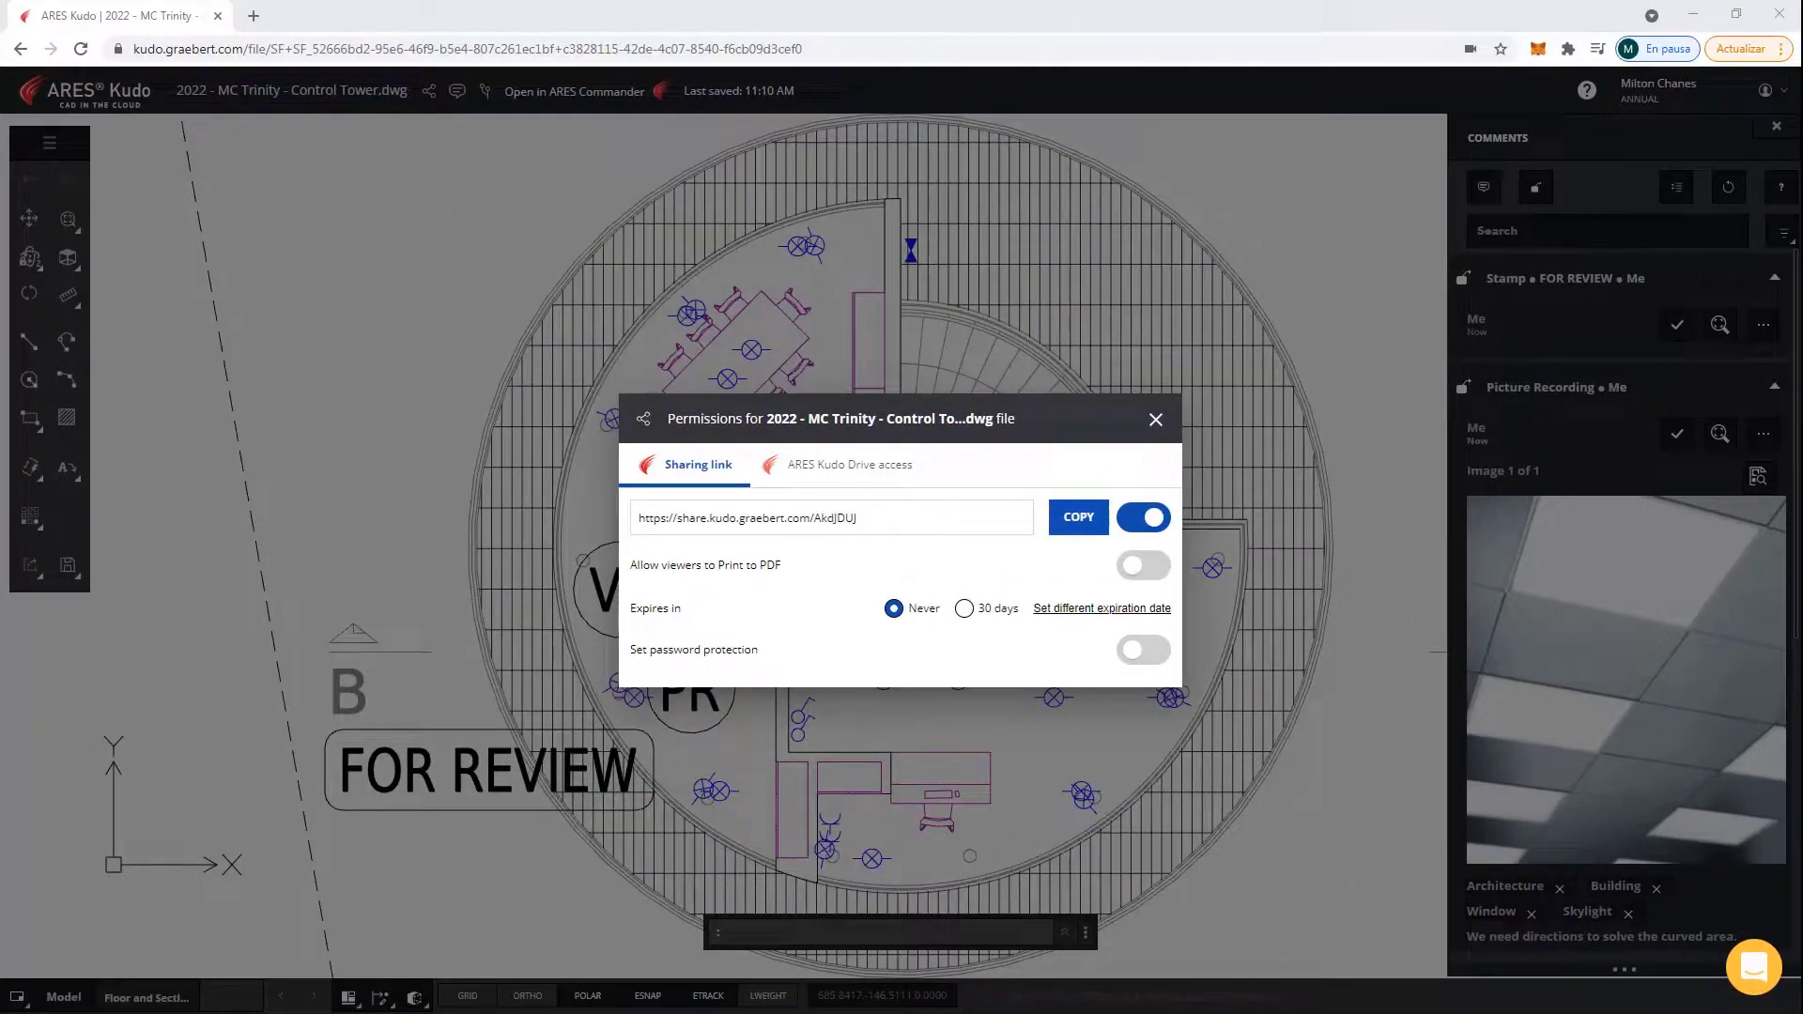
# Delete the drawing's current sharing link and enable link sharing again to generate a new one.
pyautogui.click(1151, 520)
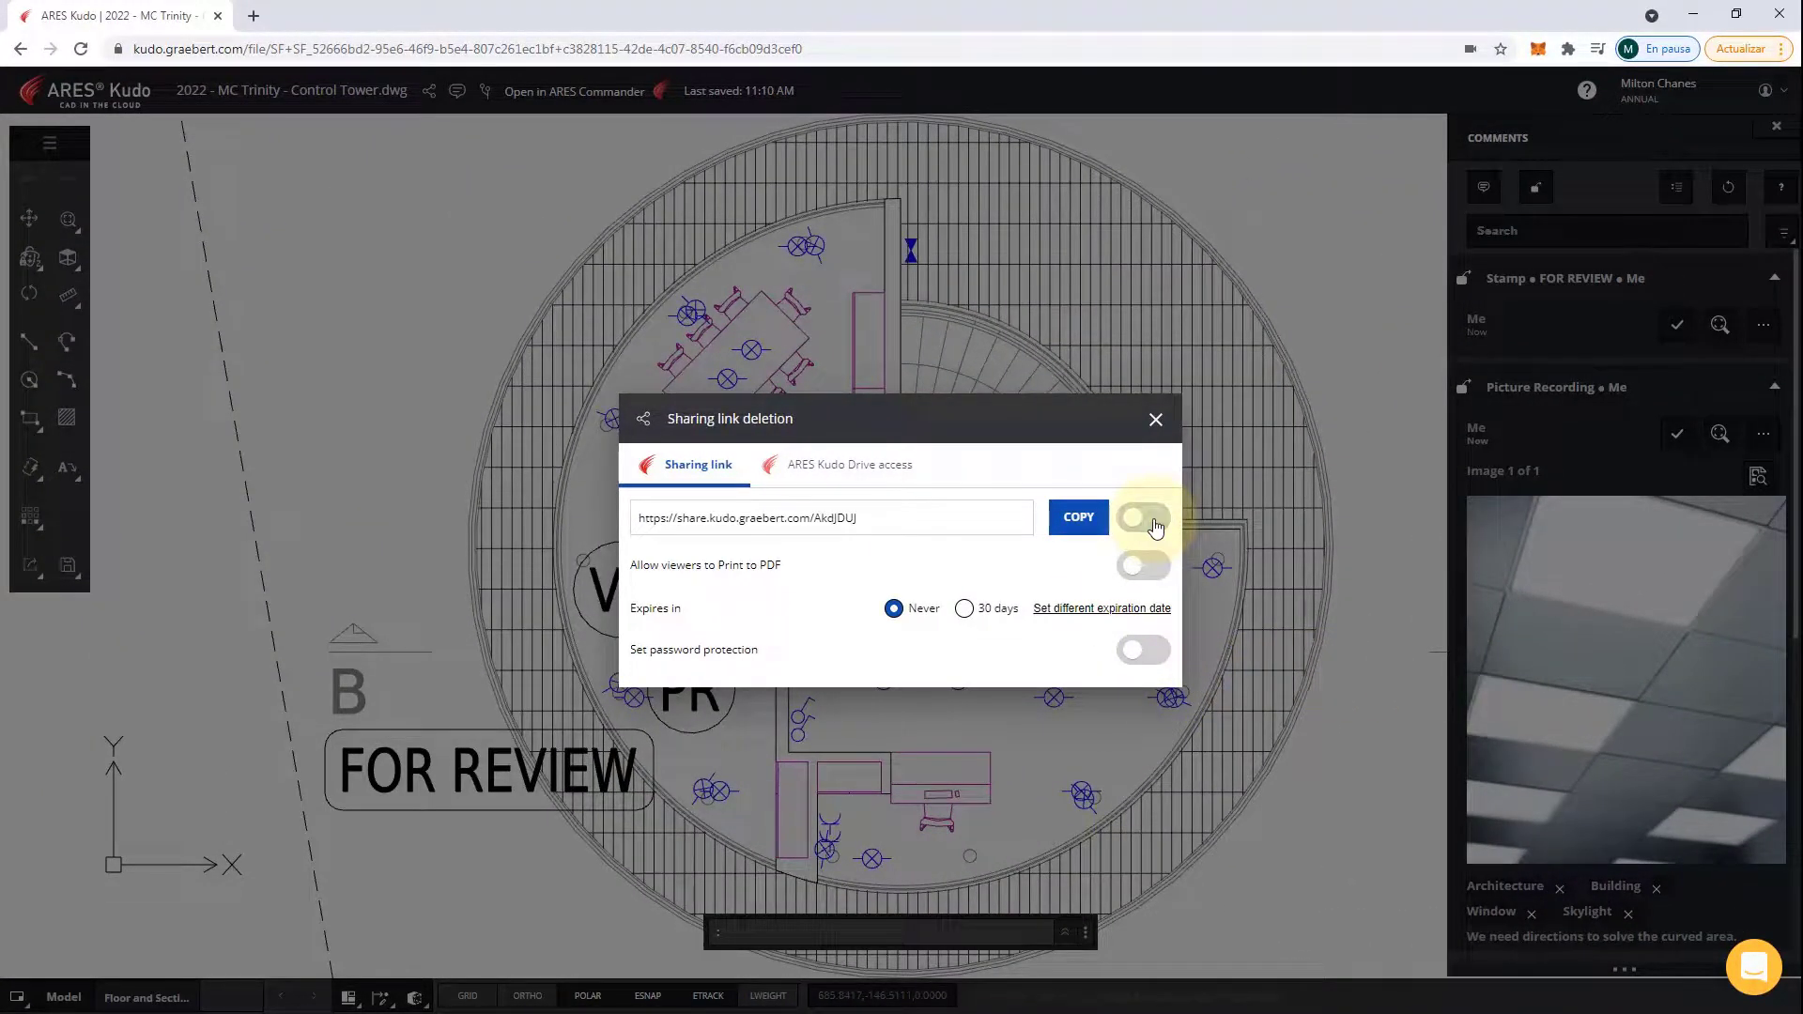
pyautogui.click(1136, 604)
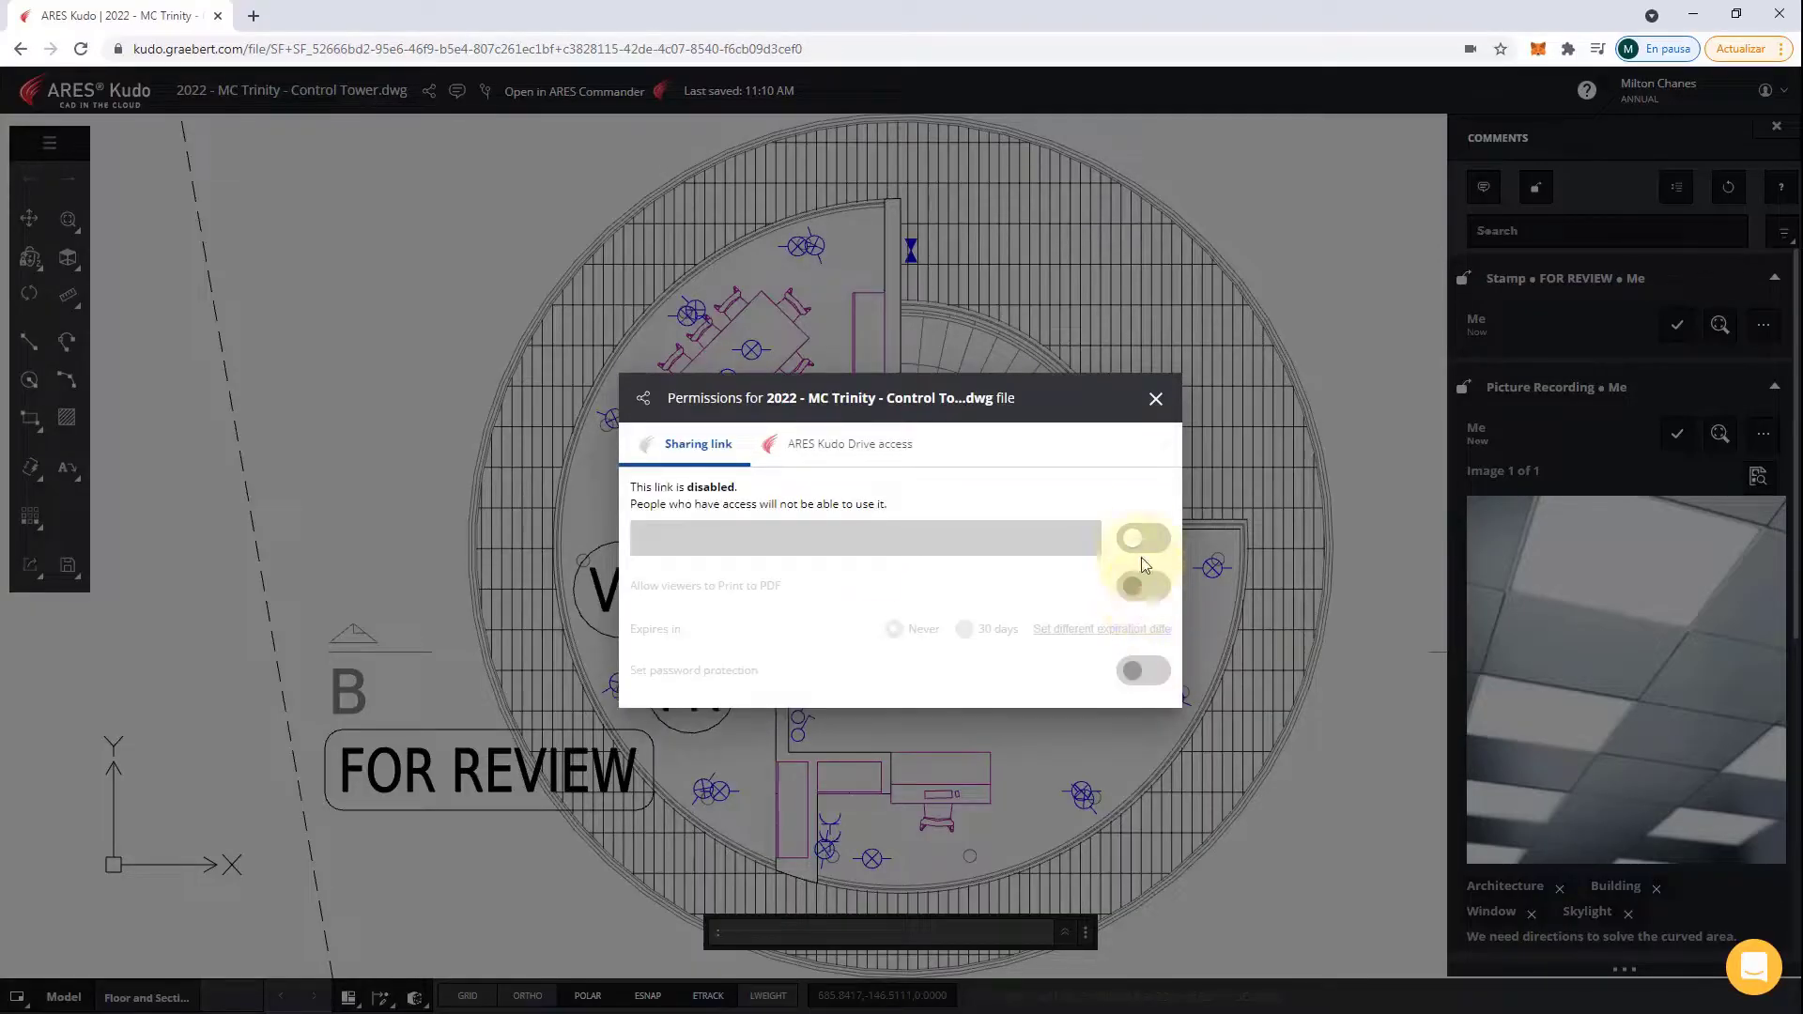
pyautogui.click(1138, 542)
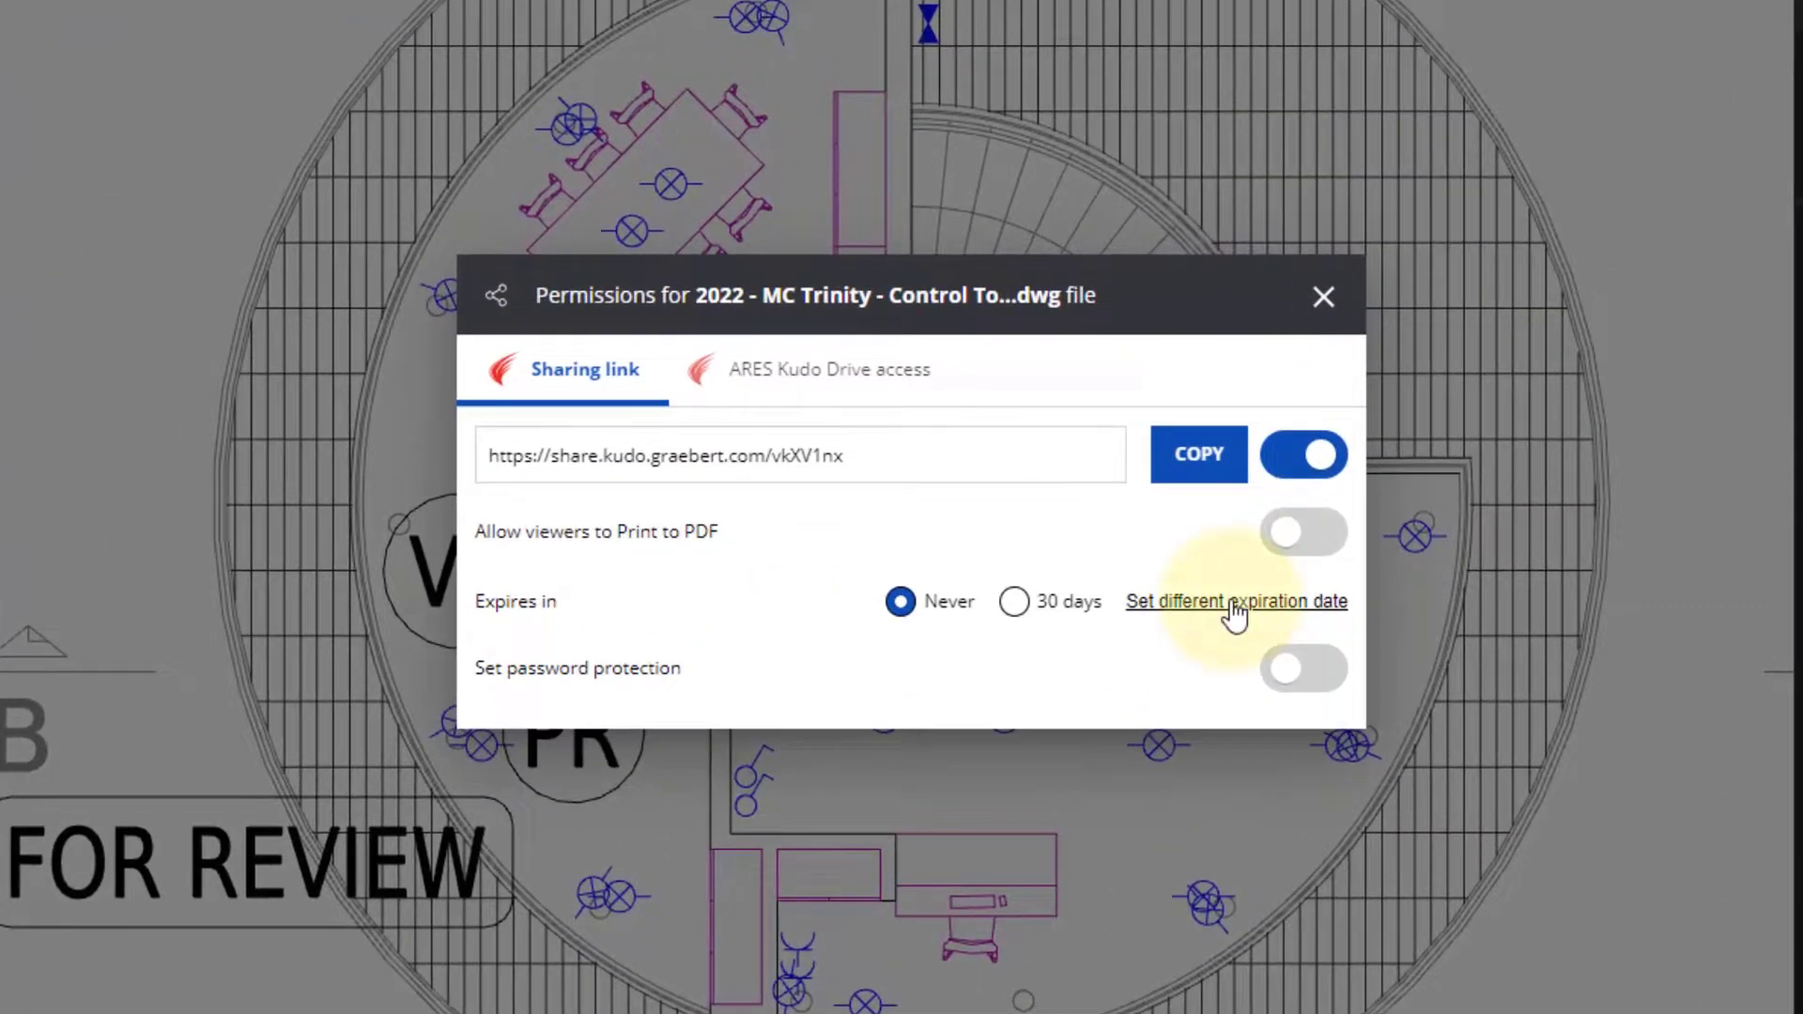
# View the custom expiration date calendar for the sharing link and enable password protection.
pyautogui.click(1233, 611)
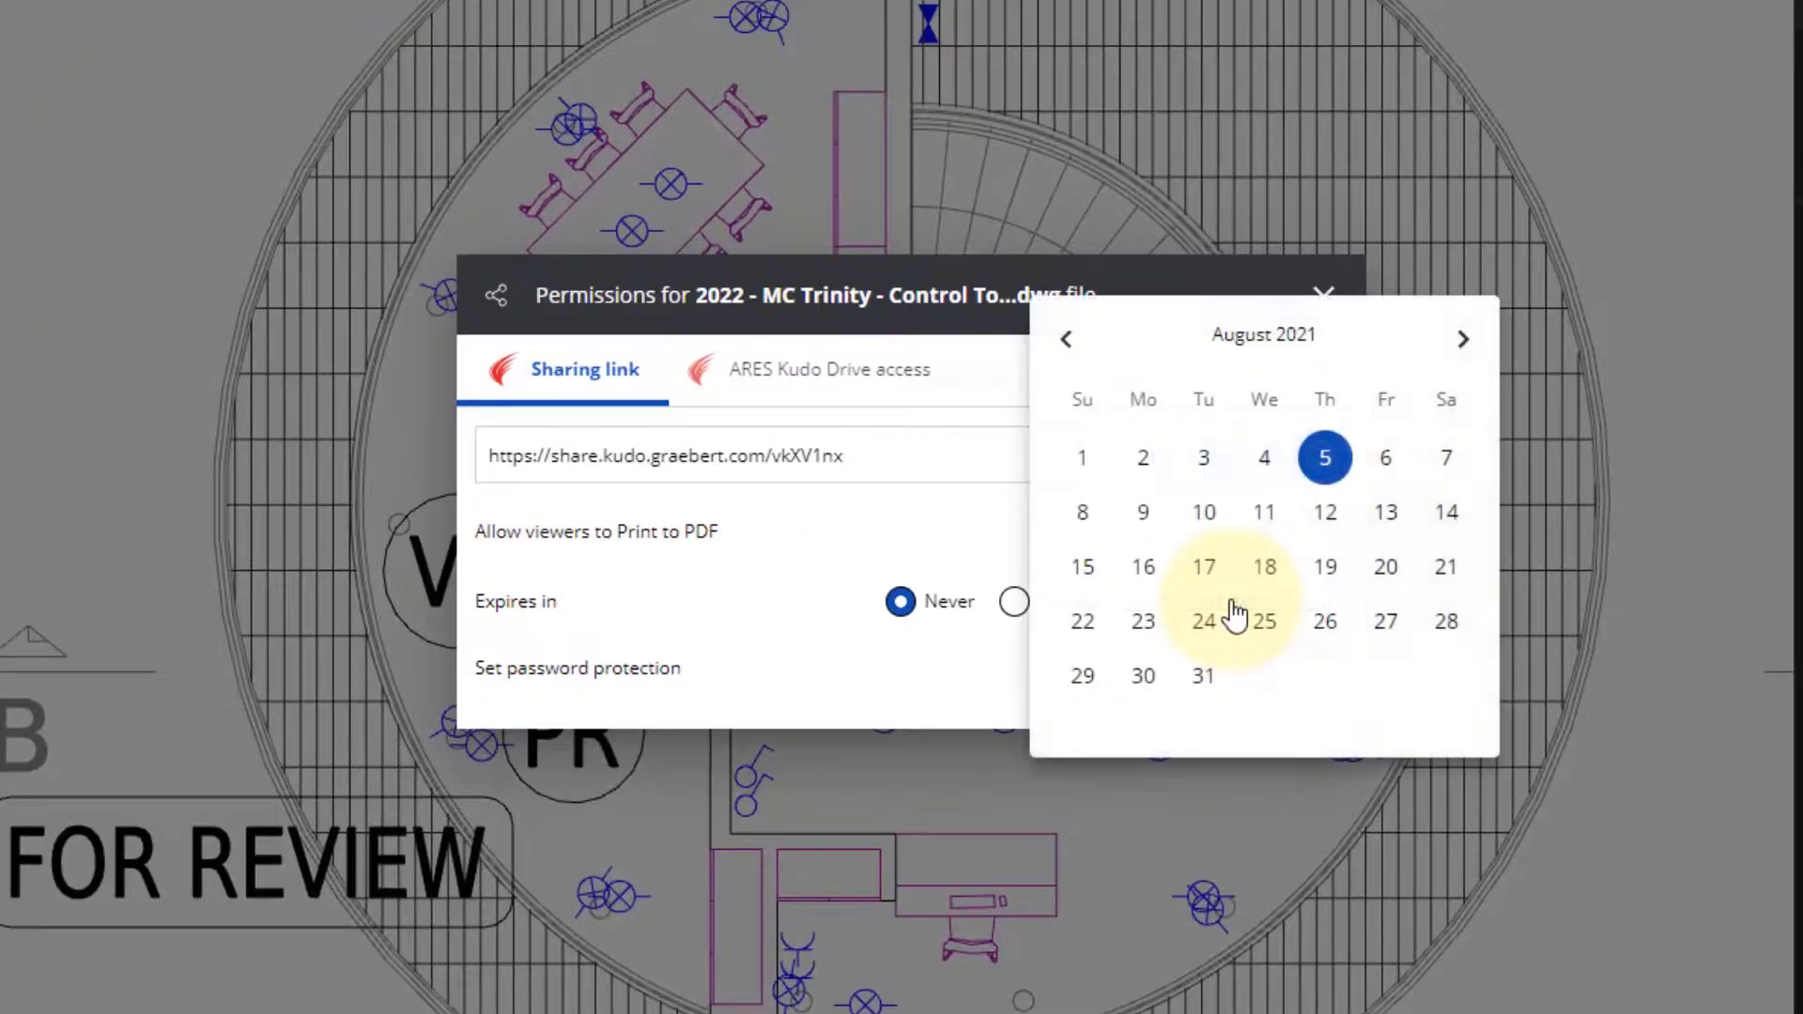
pyautogui.click(956, 683)
pyautogui.click(1283, 672)
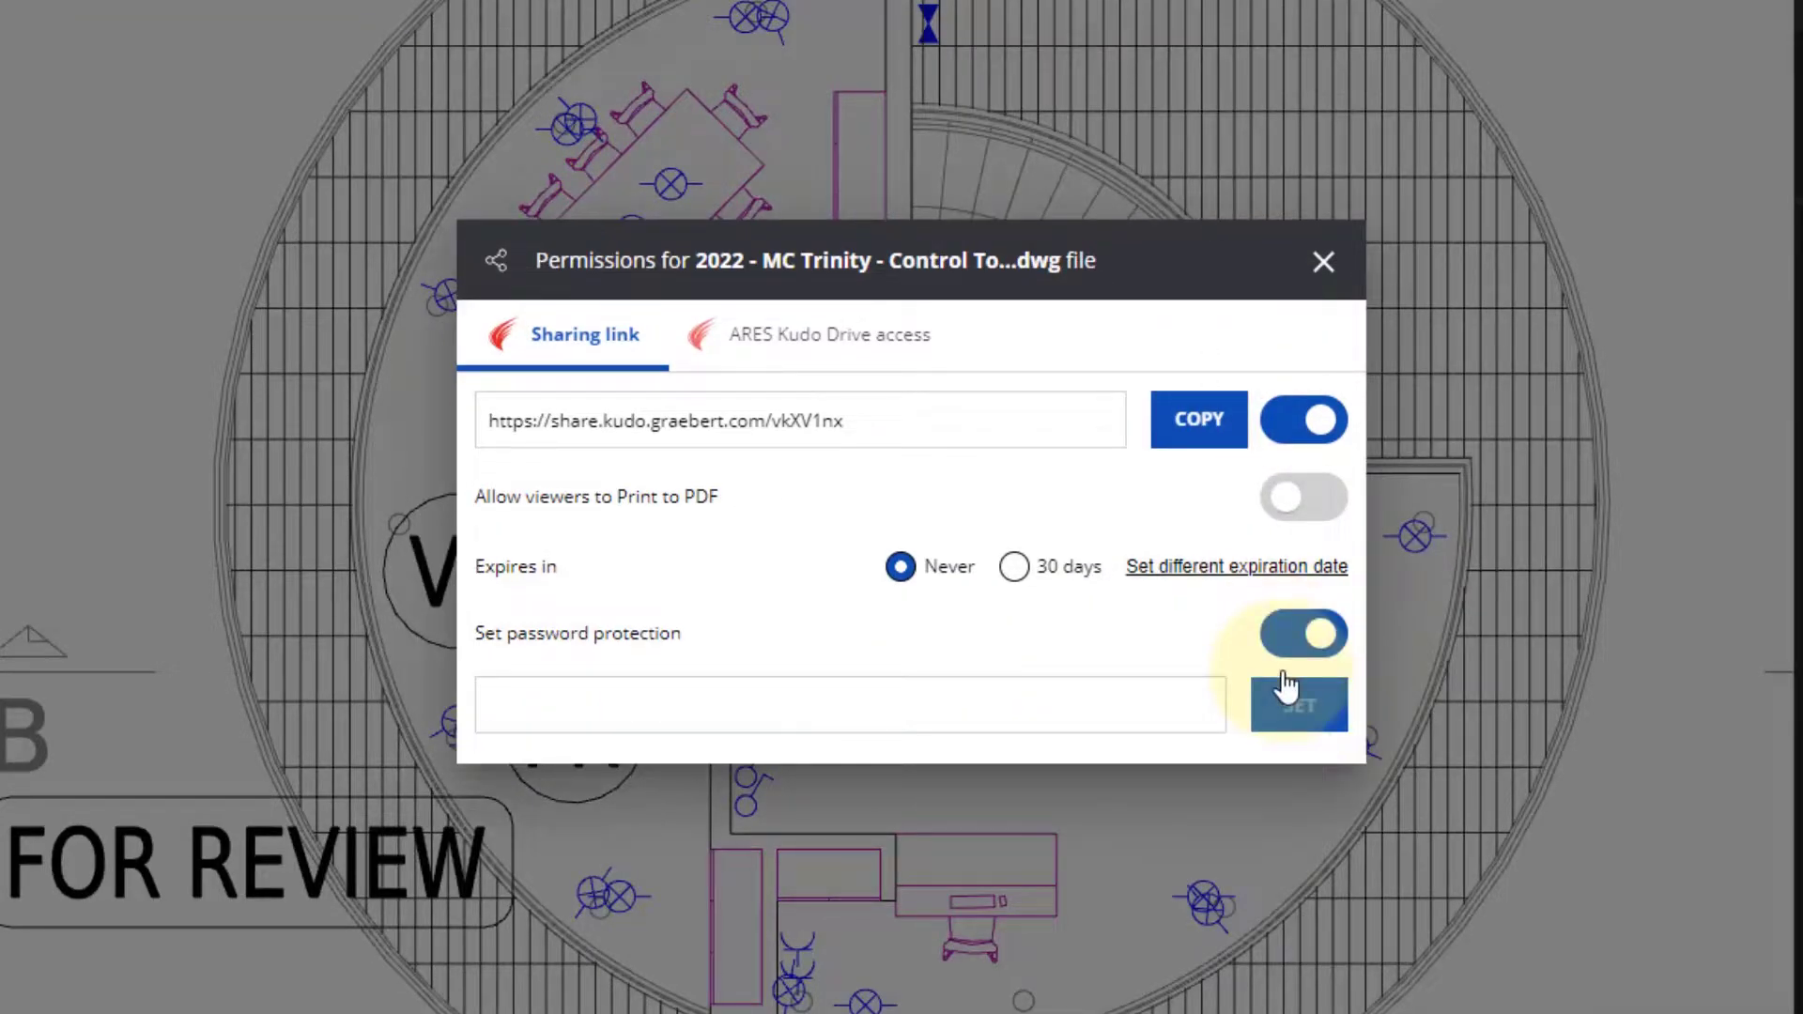
# View the ARES Kudo Drive access rights and the roles available for the first collaborator.
pyautogui.click(832, 324)
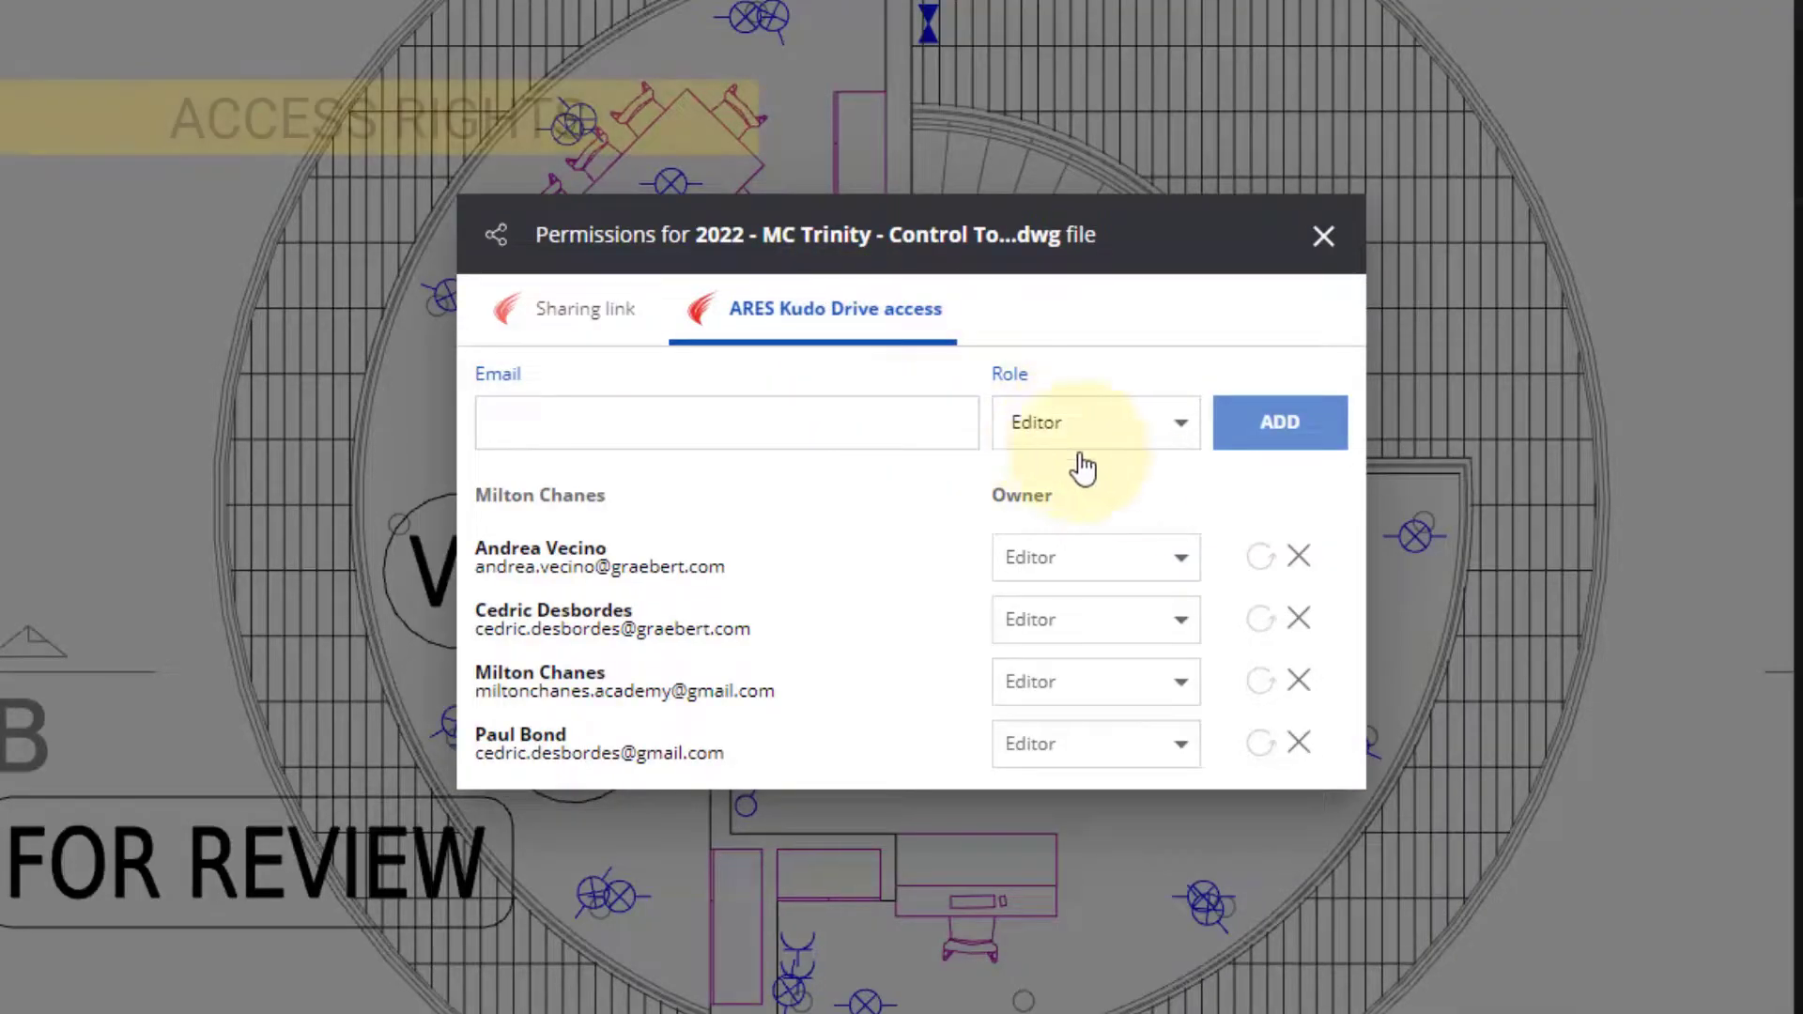
pyautogui.click(1154, 560)
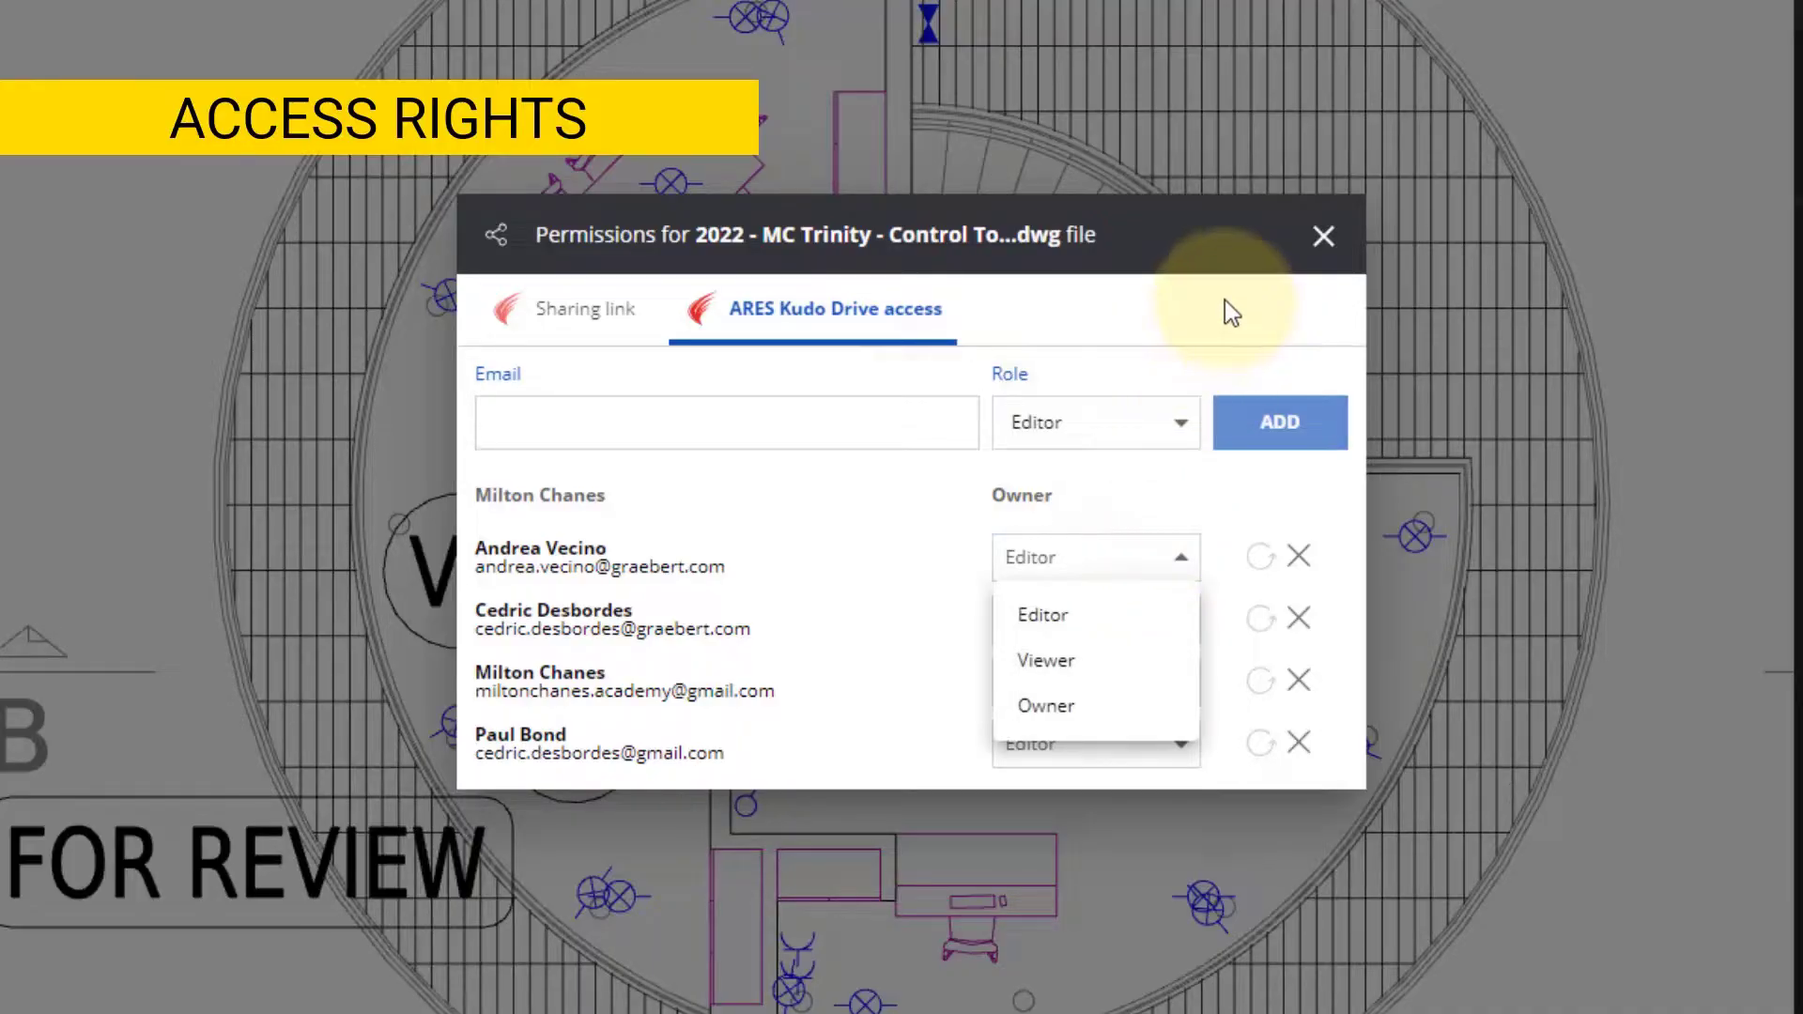
pyautogui.click(1232, 274)
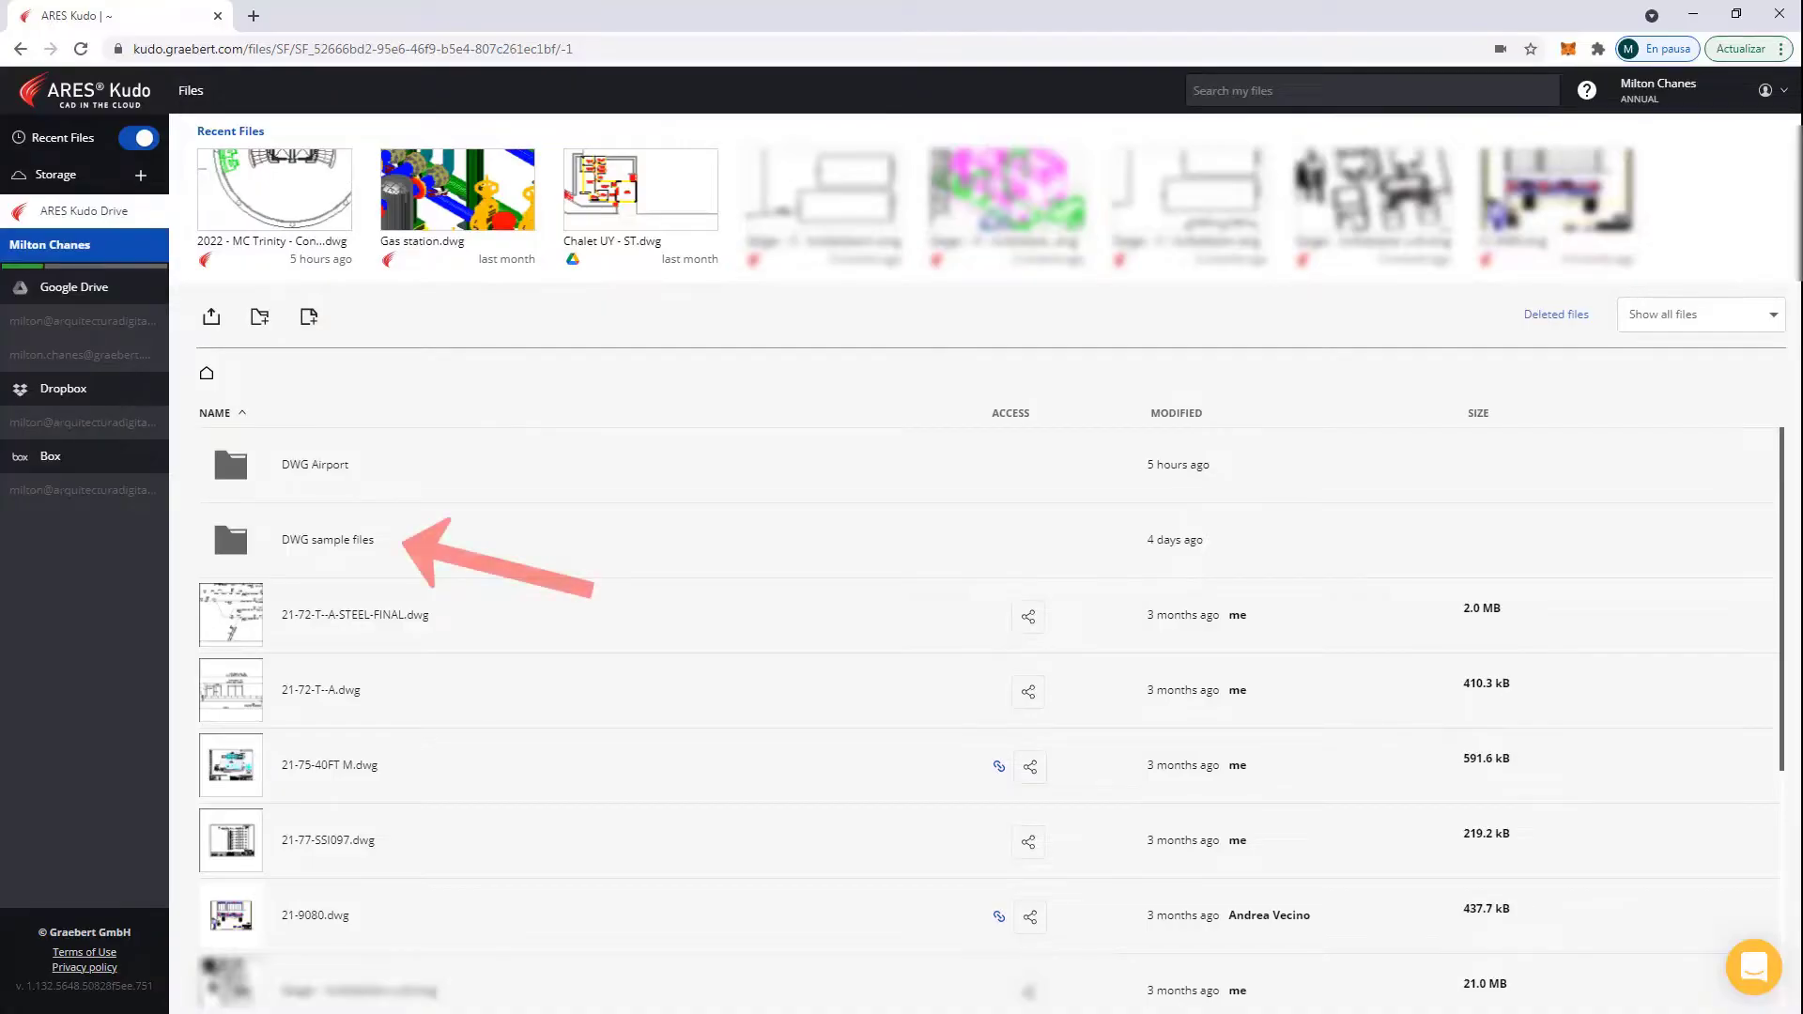
# Open the "DWG sample files" folder and browse its drawings.
pyautogui.click(354, 562)
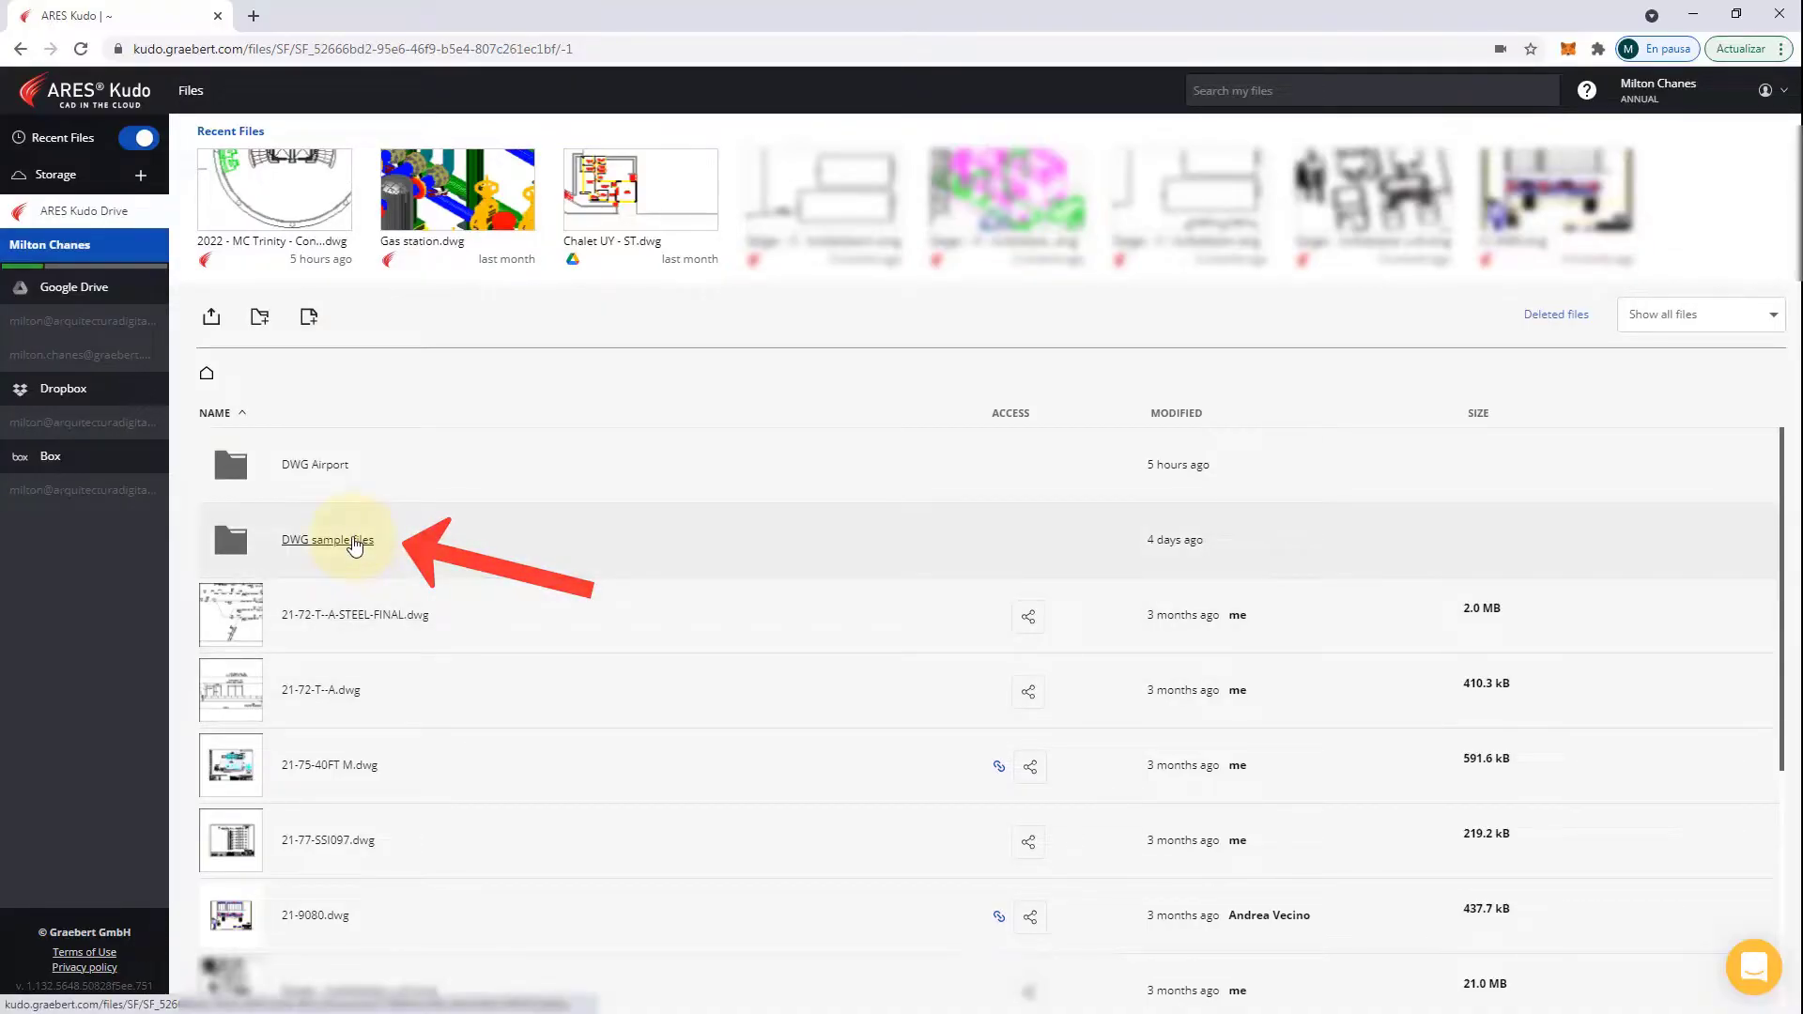
pyautogui.scroll(-5, 612, 610)
pyautogui.scroll(-10, 611, 610)
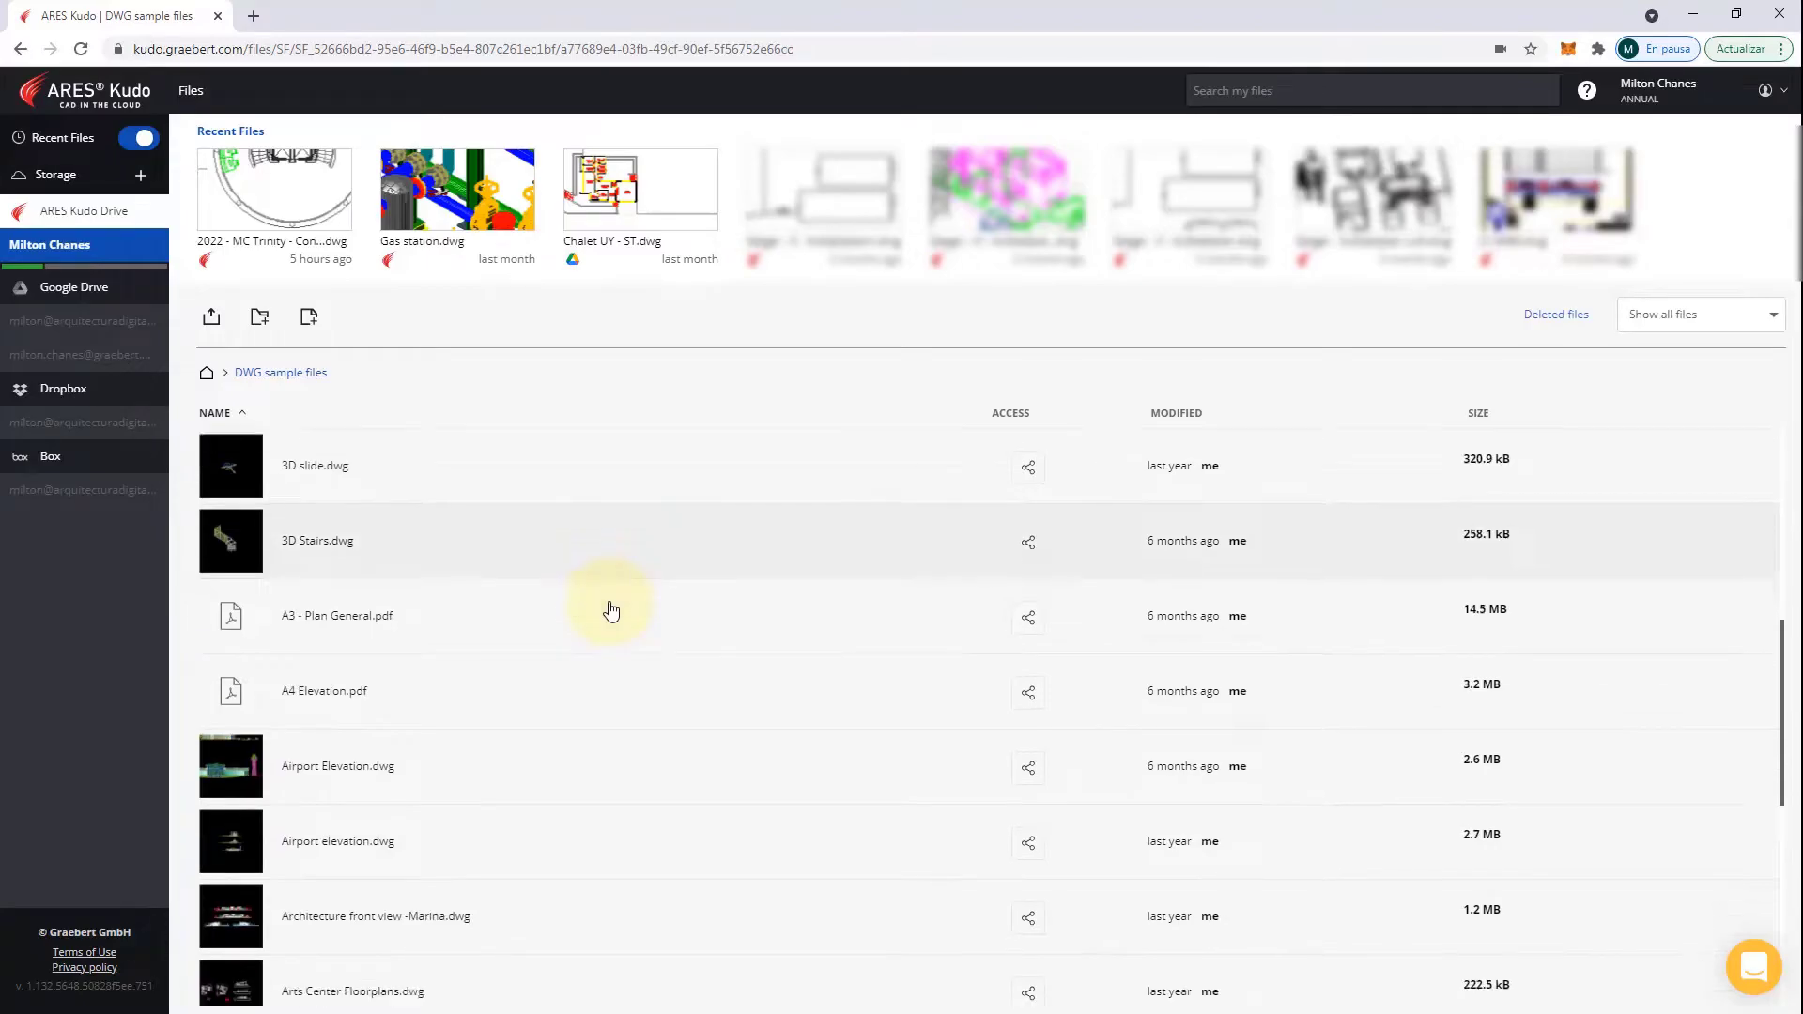
# Return to the start of the sample drawings list and view the cloud storage services available to connect.
pyautogui.scroll(15, 611, 610)
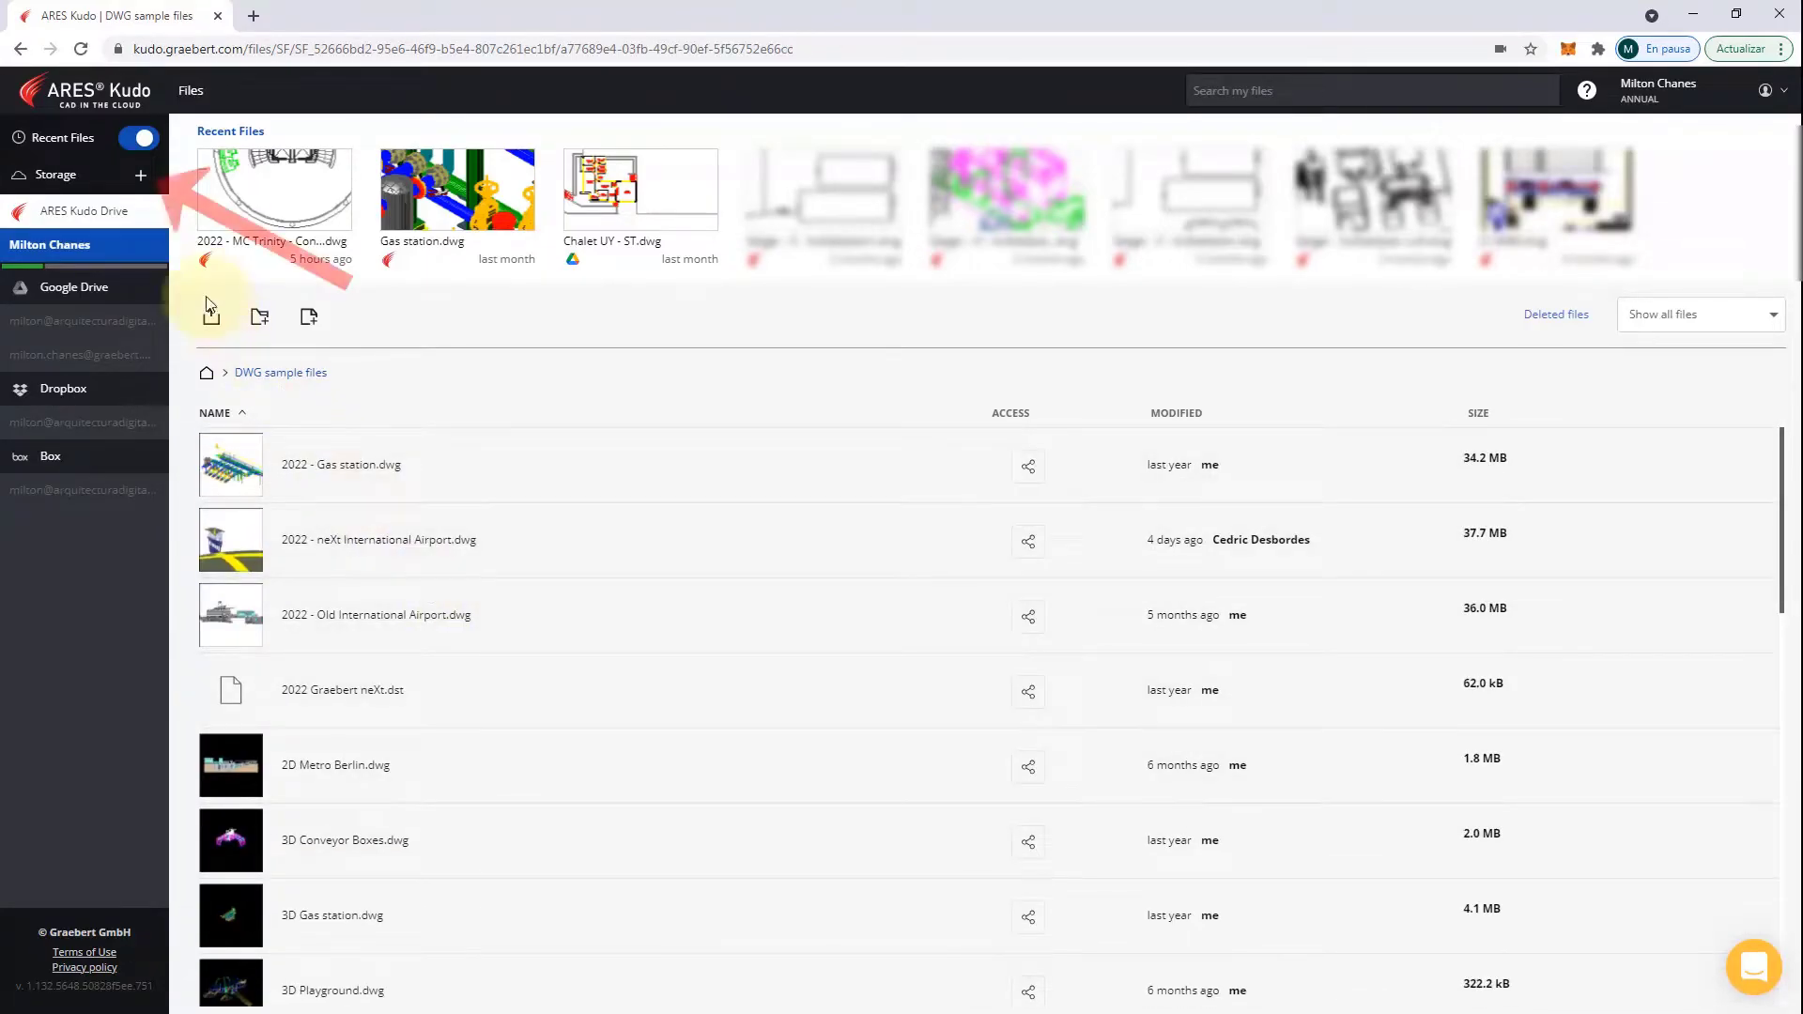
pyautogui.click(143, 179)
pyautogui.moveTo(1796, 403); pyautogui.dragTo(1796, 688)
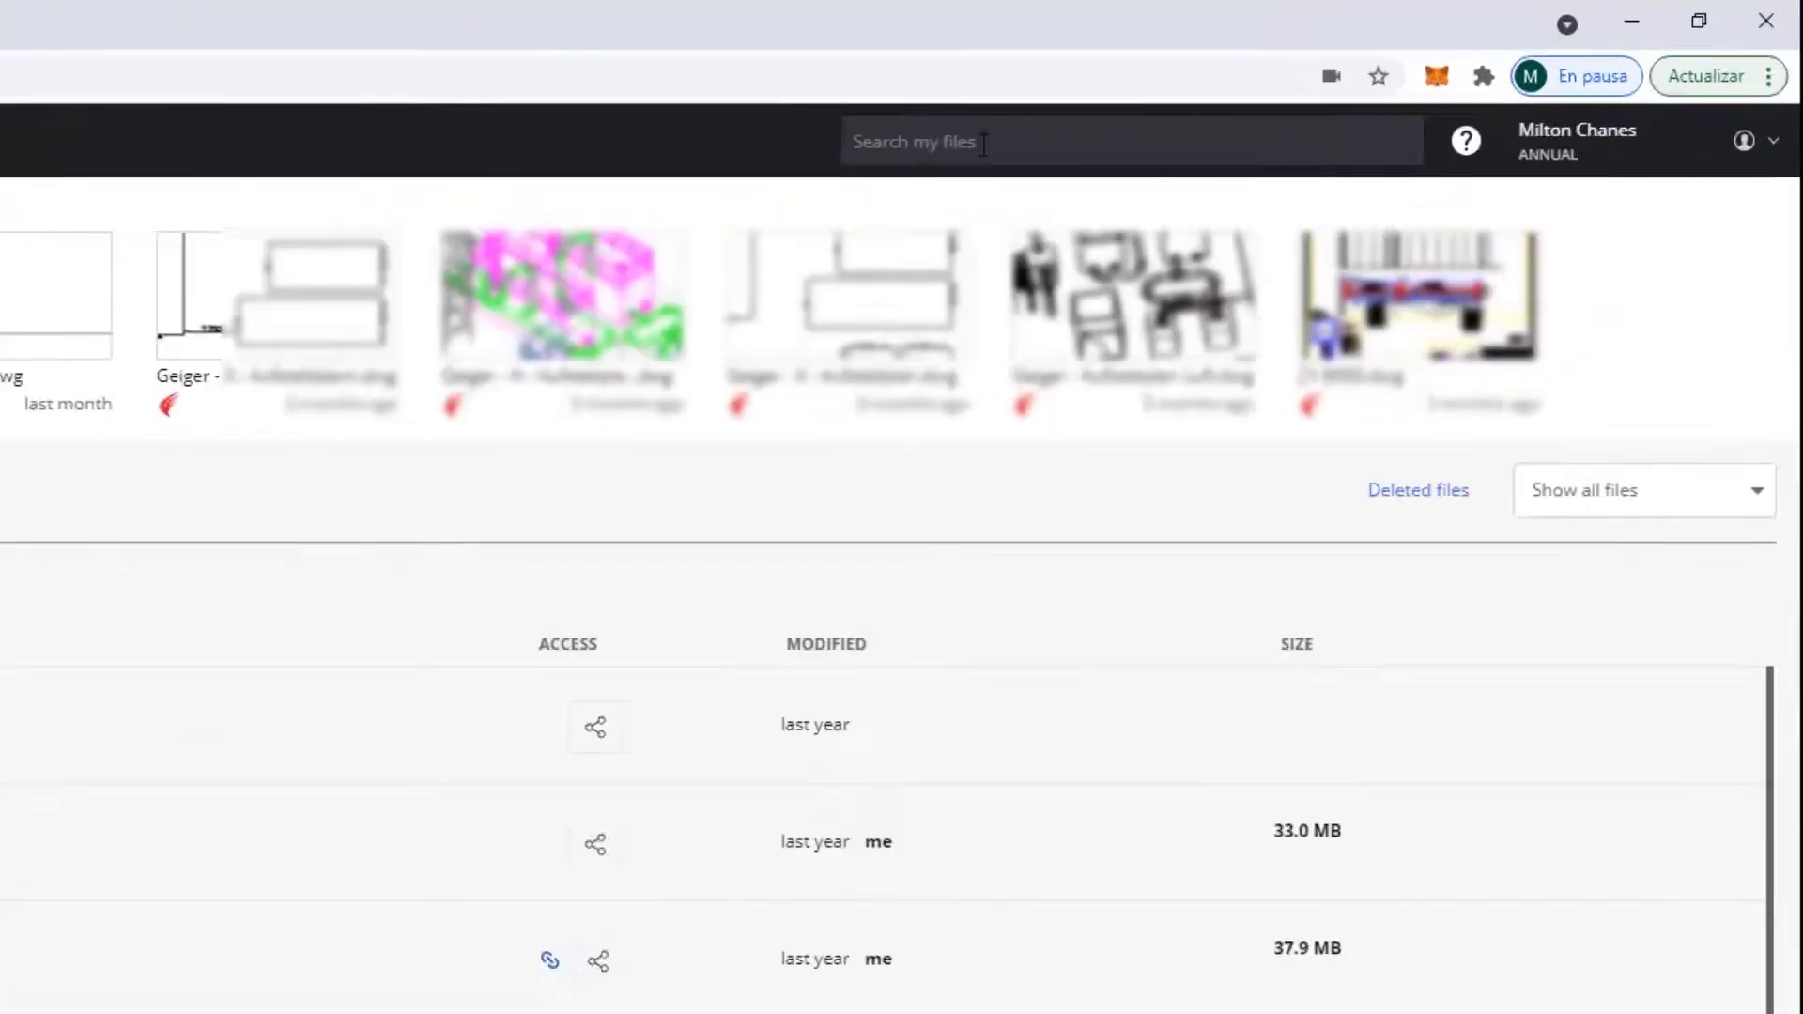
# Search all connected storages for "Chalet" and expand the results found in the Google Drive account.
pyautogui.click(983, 143)
pyautogui.write('Chalet')
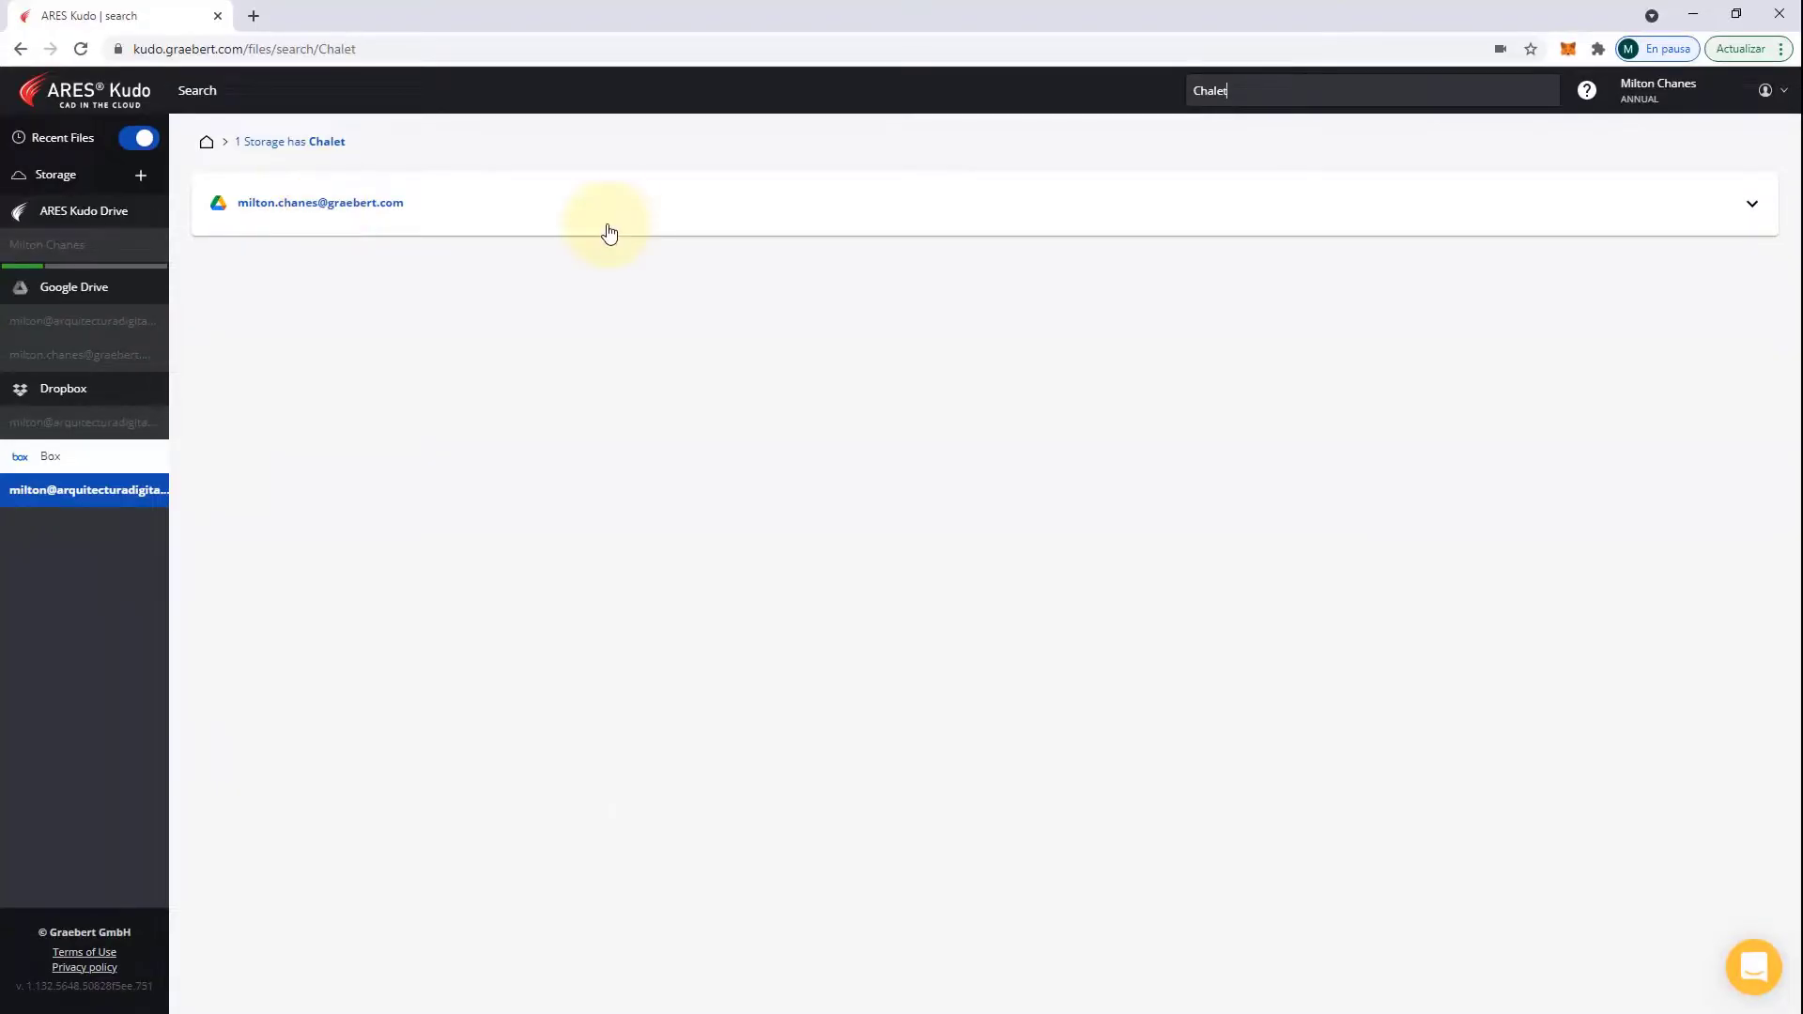
pyautogui.click(613, 227)
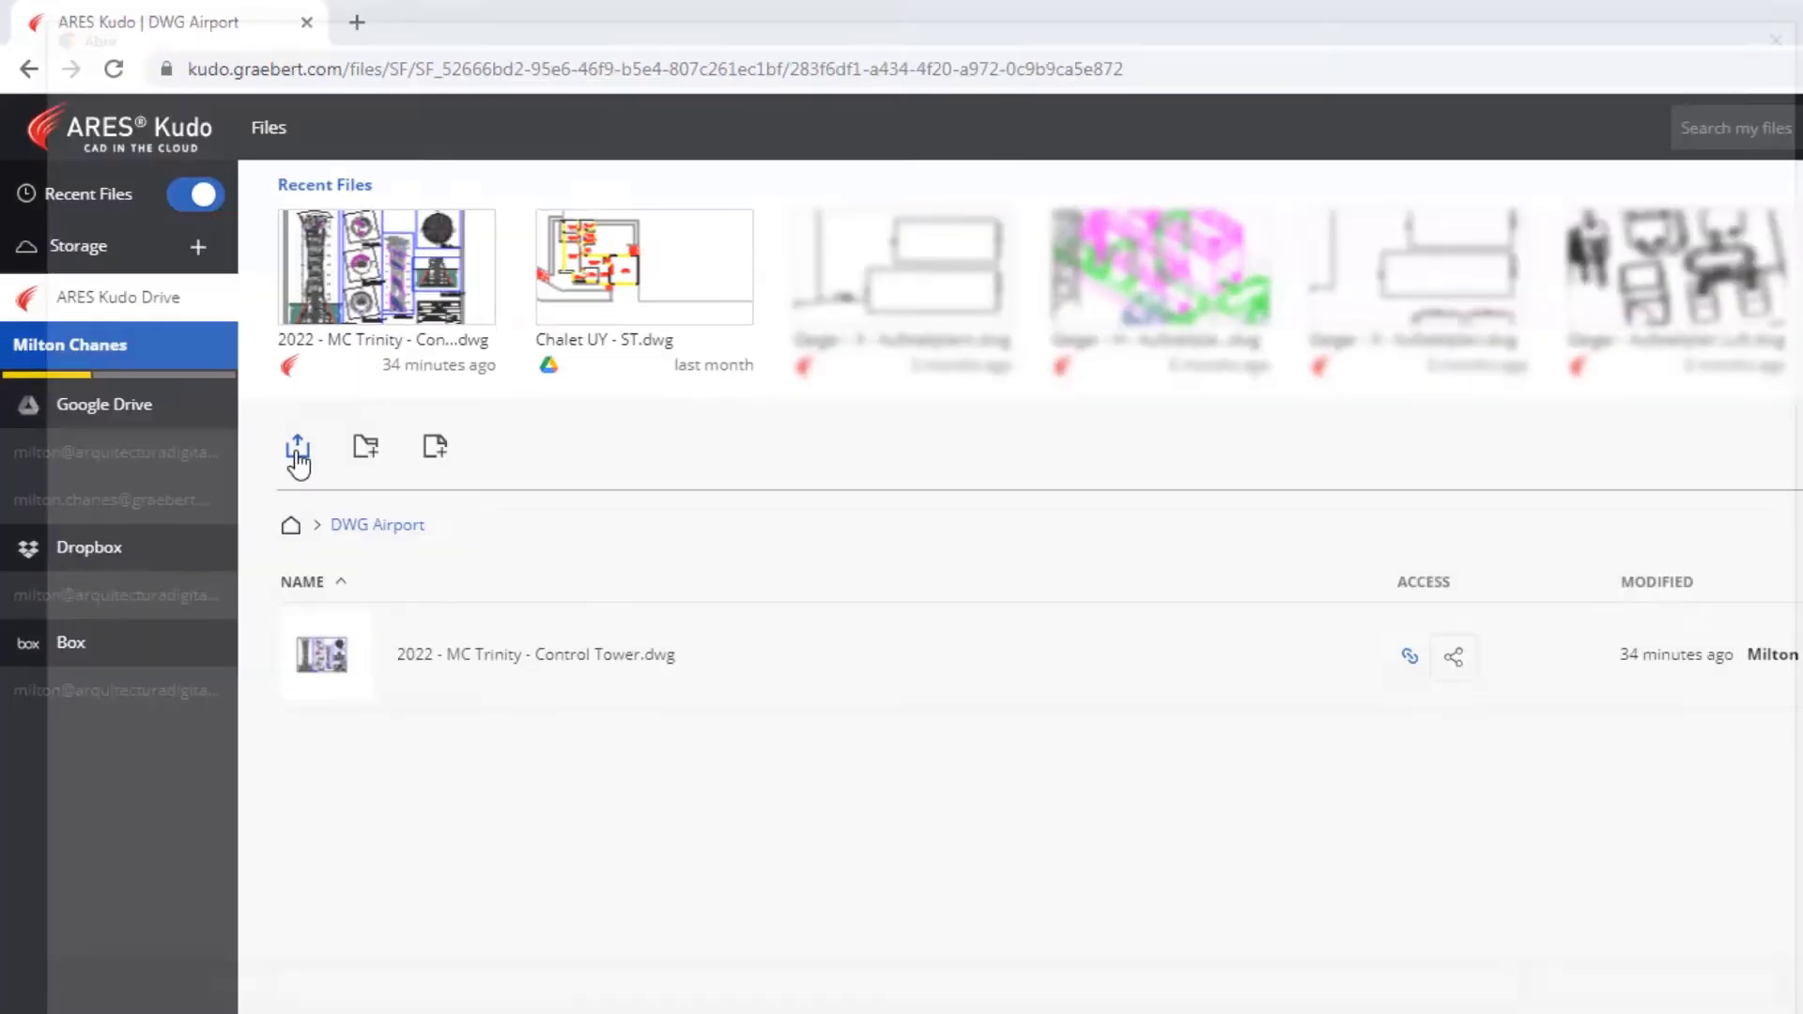
# Upload "2022 - Launch Gas station.dwg", "3D Conveyor Boxes.dwg" and "FINAL 2022 - neXt Tower 3D.dwg" from the Examples folder into the DWG Airport folder.
pyautogui.click(345, 520)
pyautogui.click(1125, 174)
pyautogui.keyDown('ctrl'); pyautogui.click(925, 329); pyautogui.keyUp('ctrl')
pyautogui.scroll(-4, 845, 375)
pyautogui.keyDown('ctrl'); pyautogui.click(699, 371); pyautogui.keyUp('ctrl')
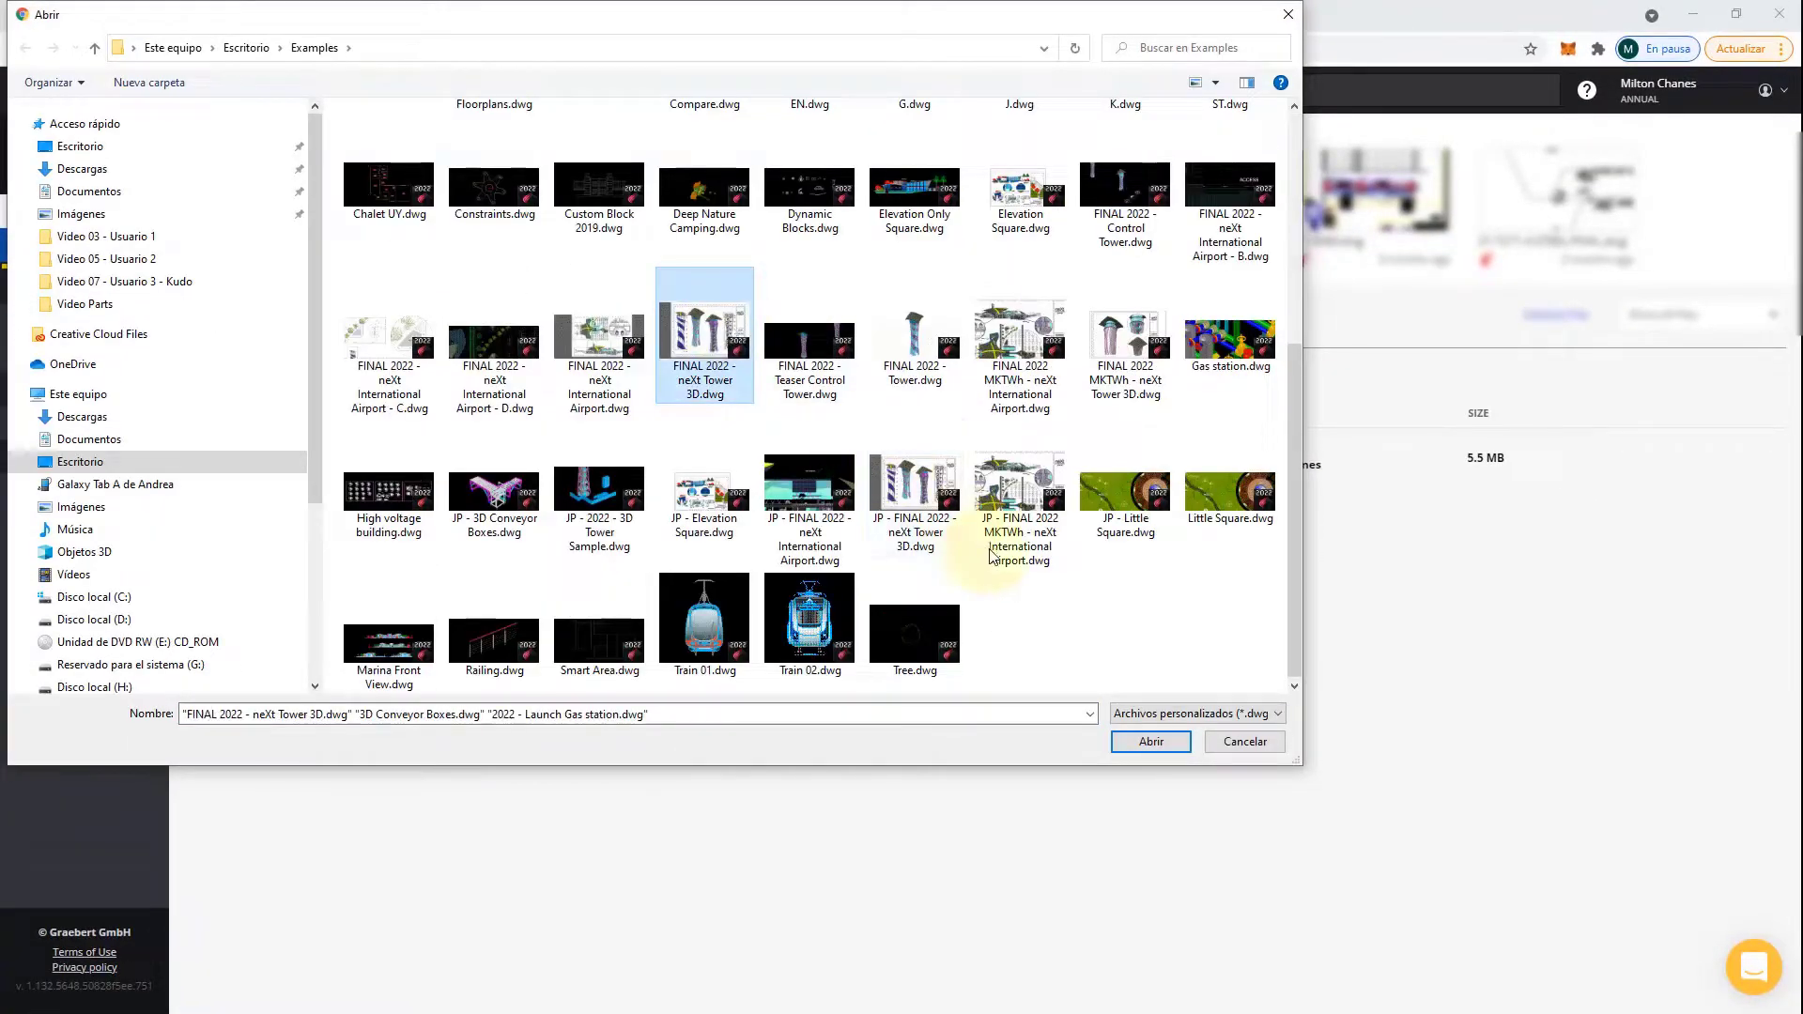
pyautogui.click(1151, 742)
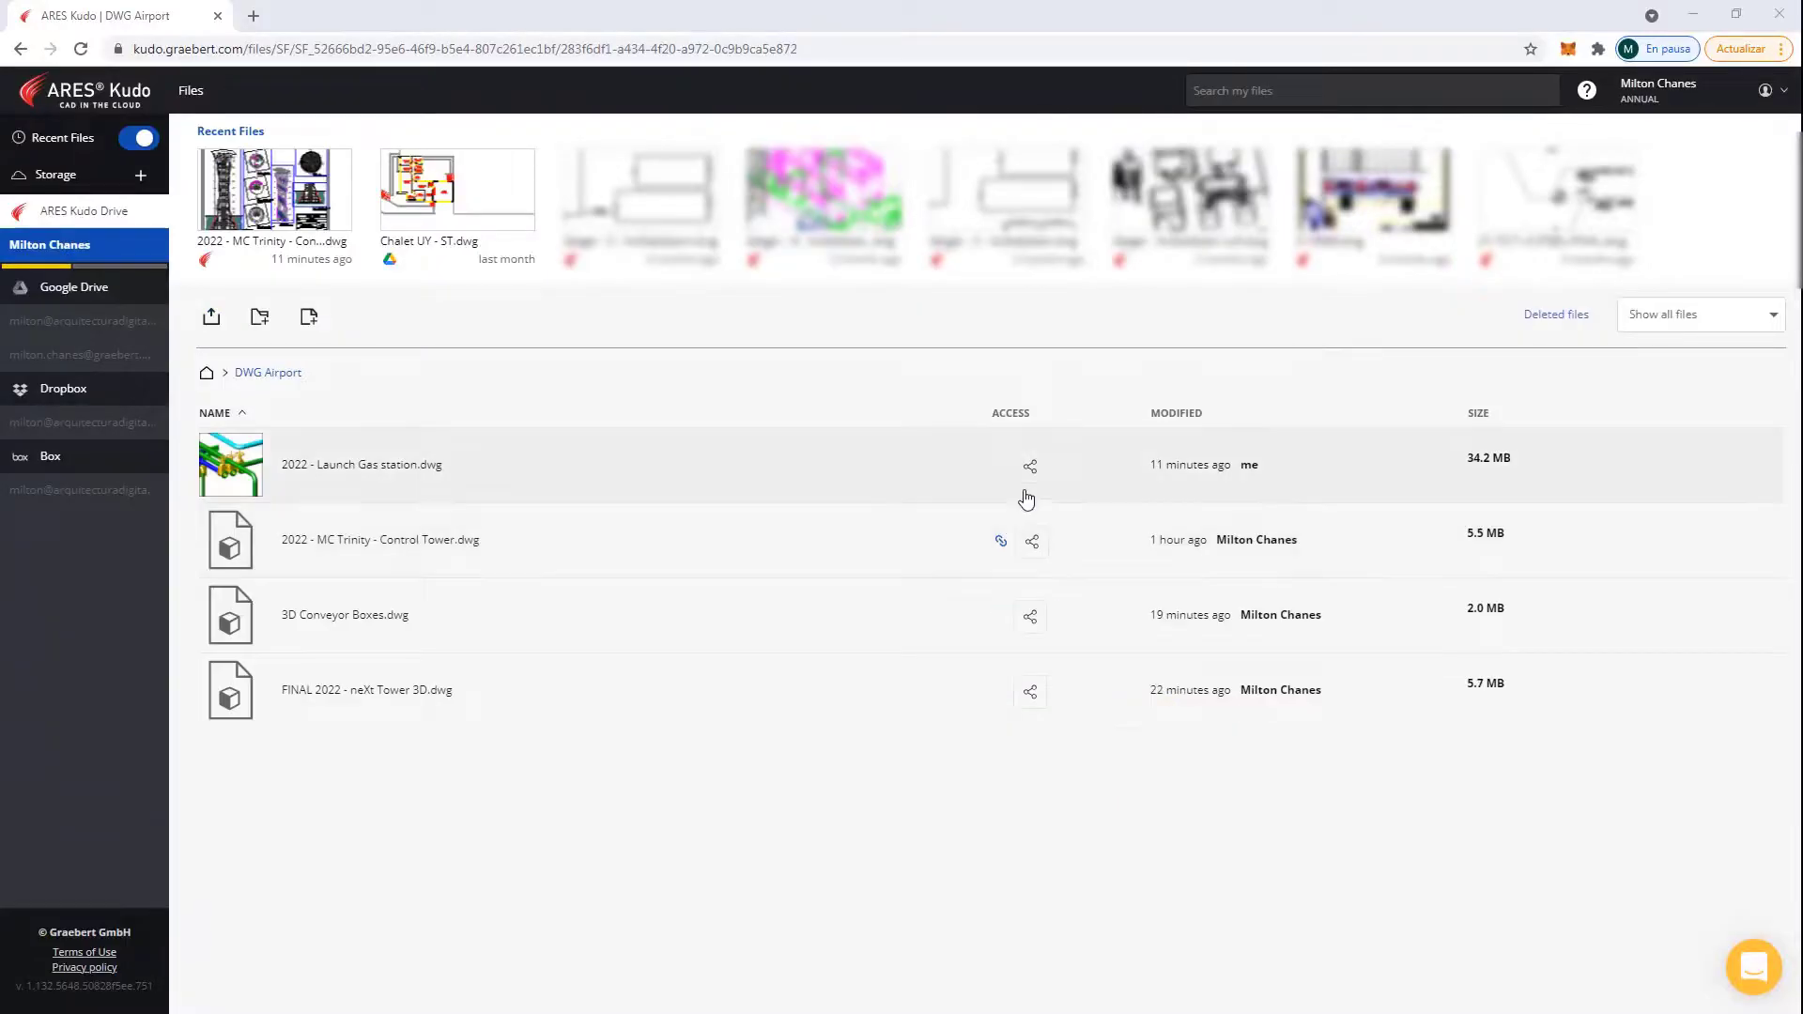
# Share "2022 - Launch Gas station.dwg" with a colleague's e-mail as Editor and view the file actions available for it.
pyautogui.click(1029, 470)
pyautogui.click(875, 467)
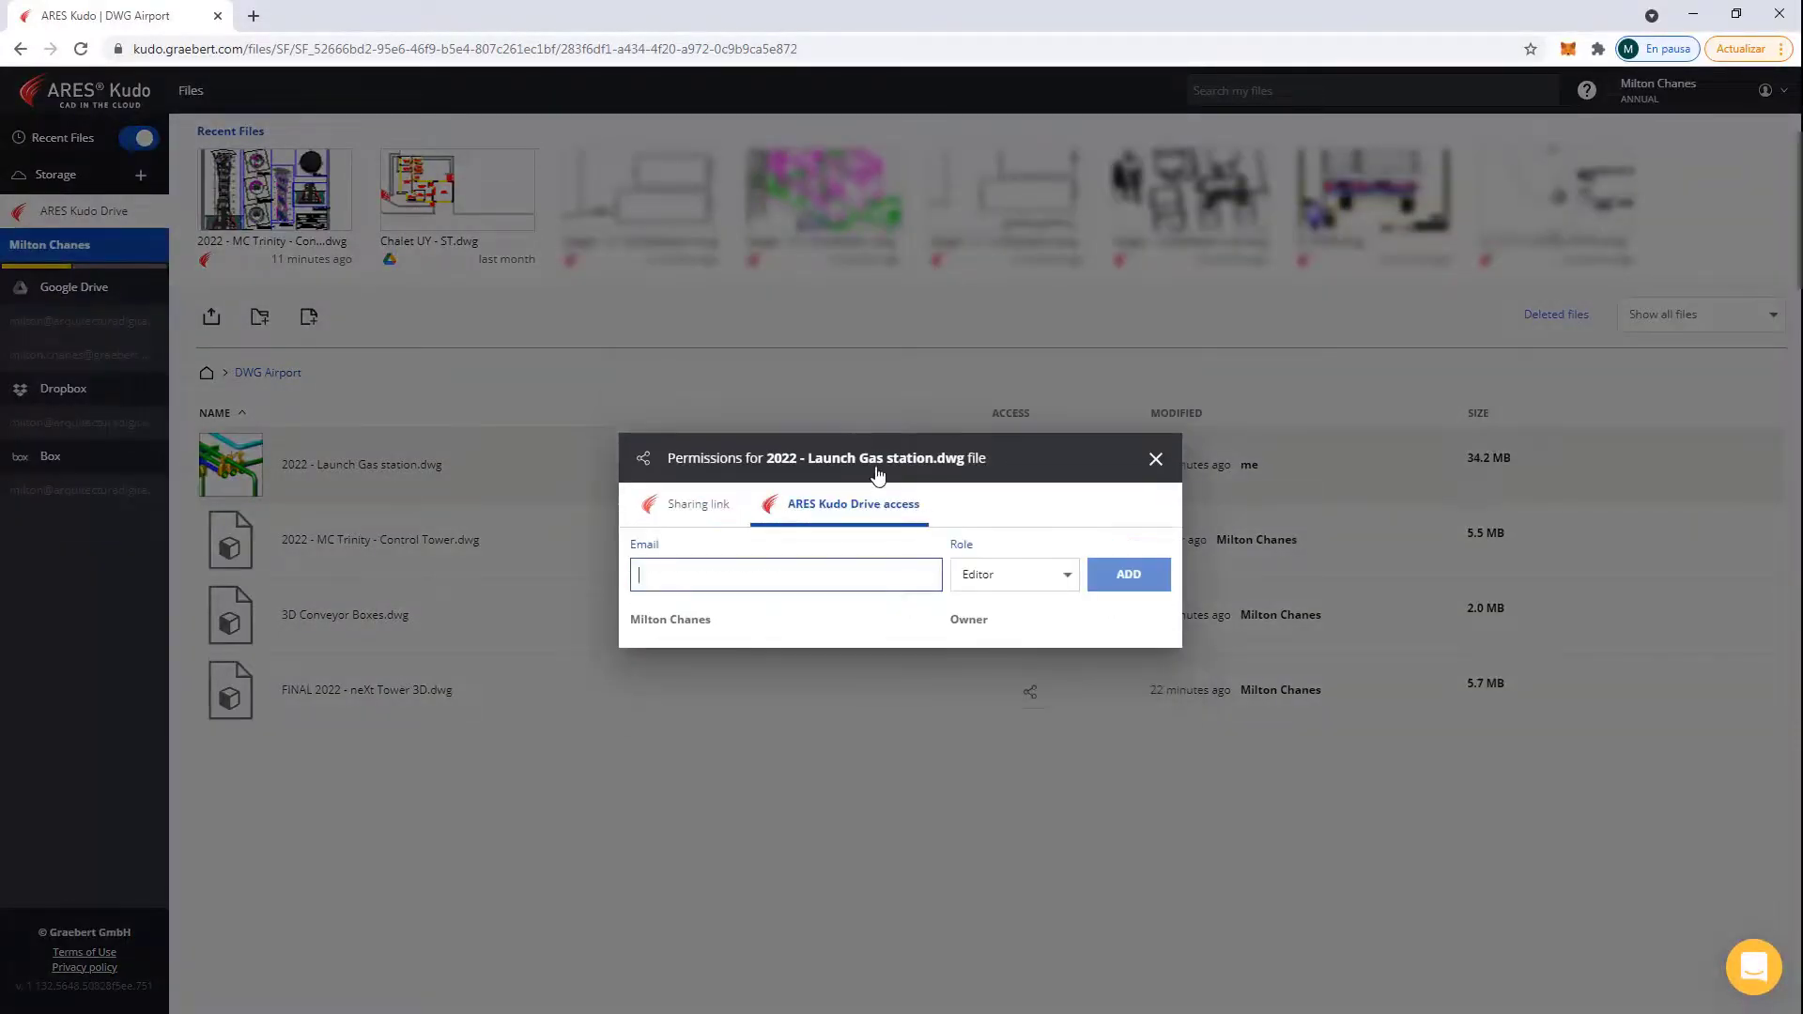
pyautogui.write('andr')
pyautogui.click(805, 612)
pyautogui.click(1129, 573)
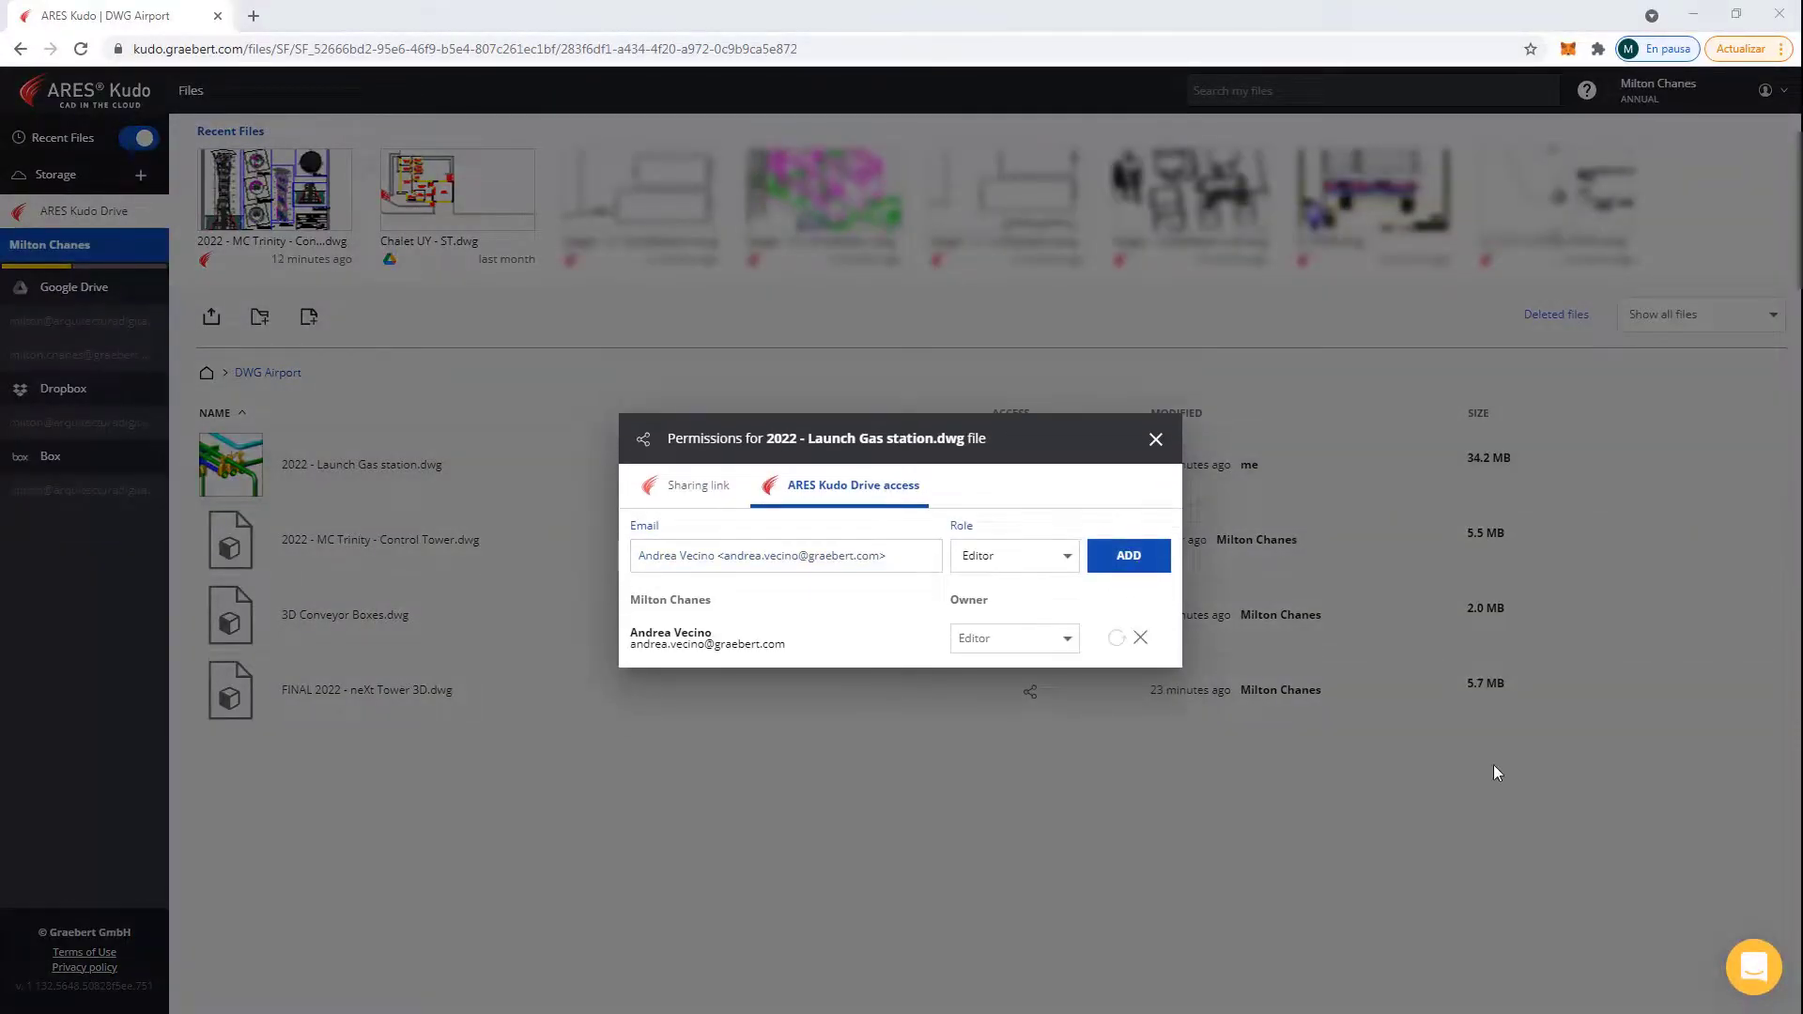
pyautogui.click(1156, 458)
pyautogui.rightClick(805, 468)
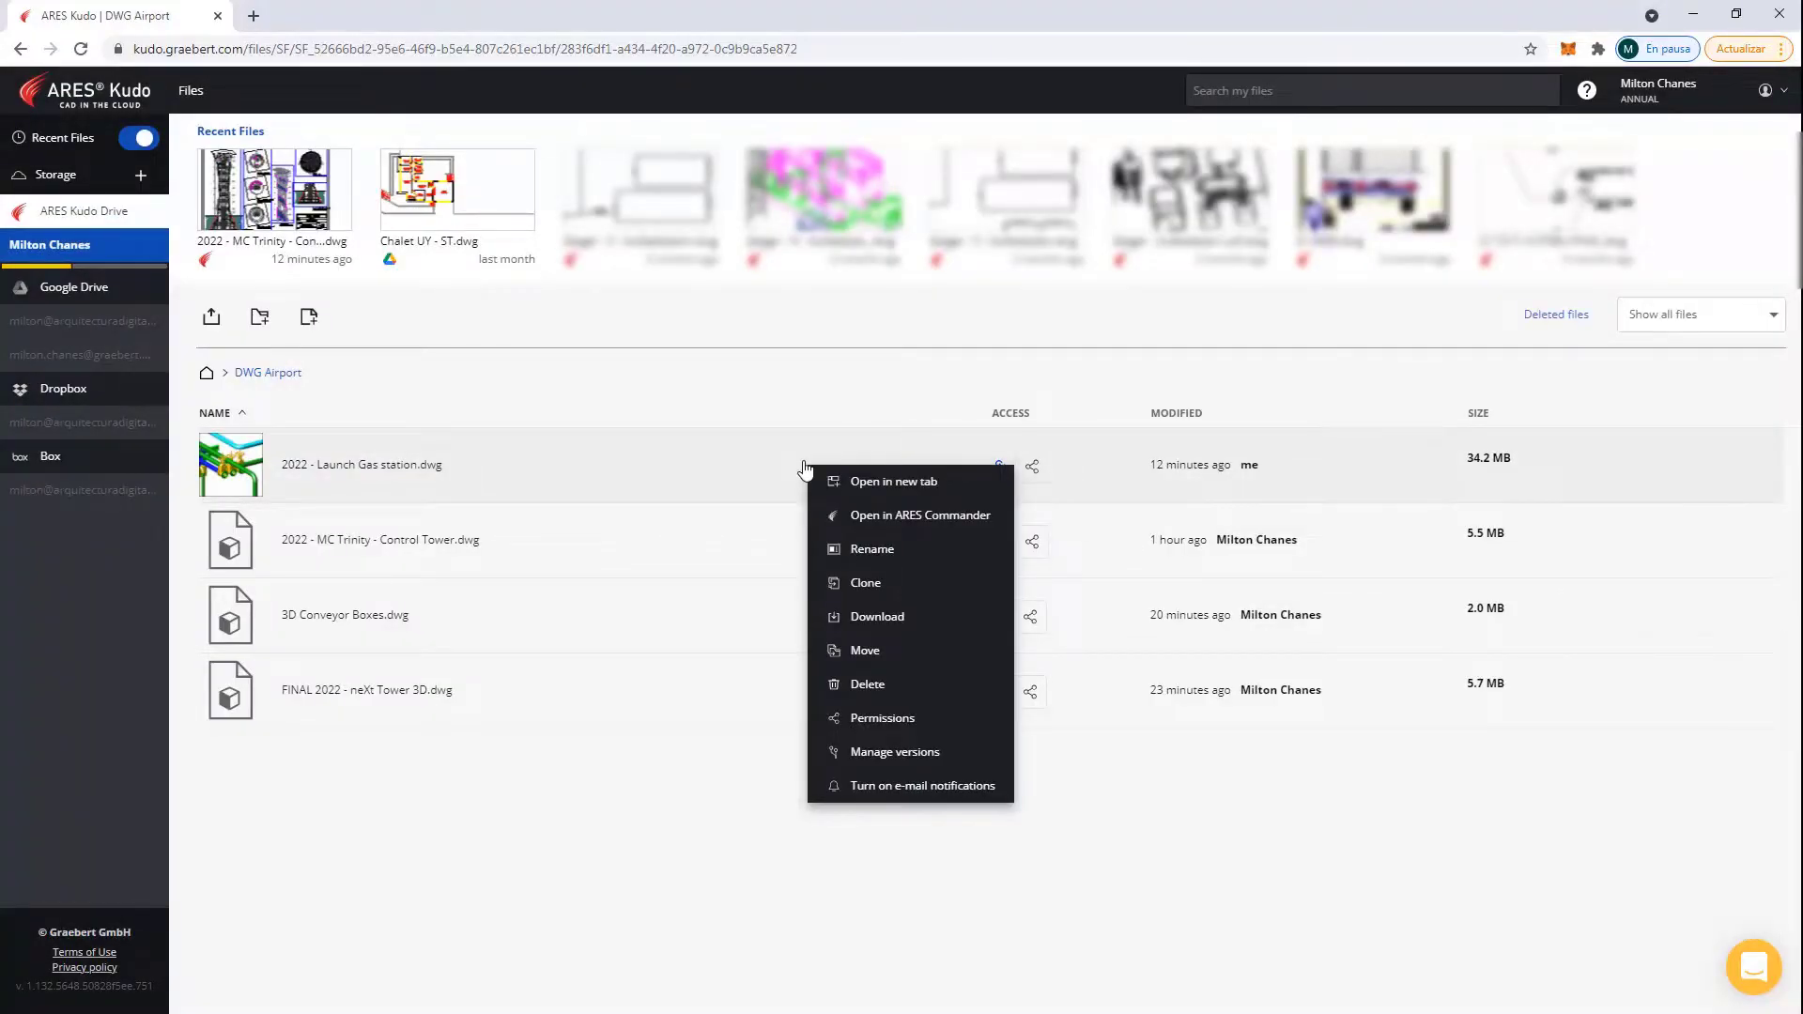
pyautogui.click(582, 918)
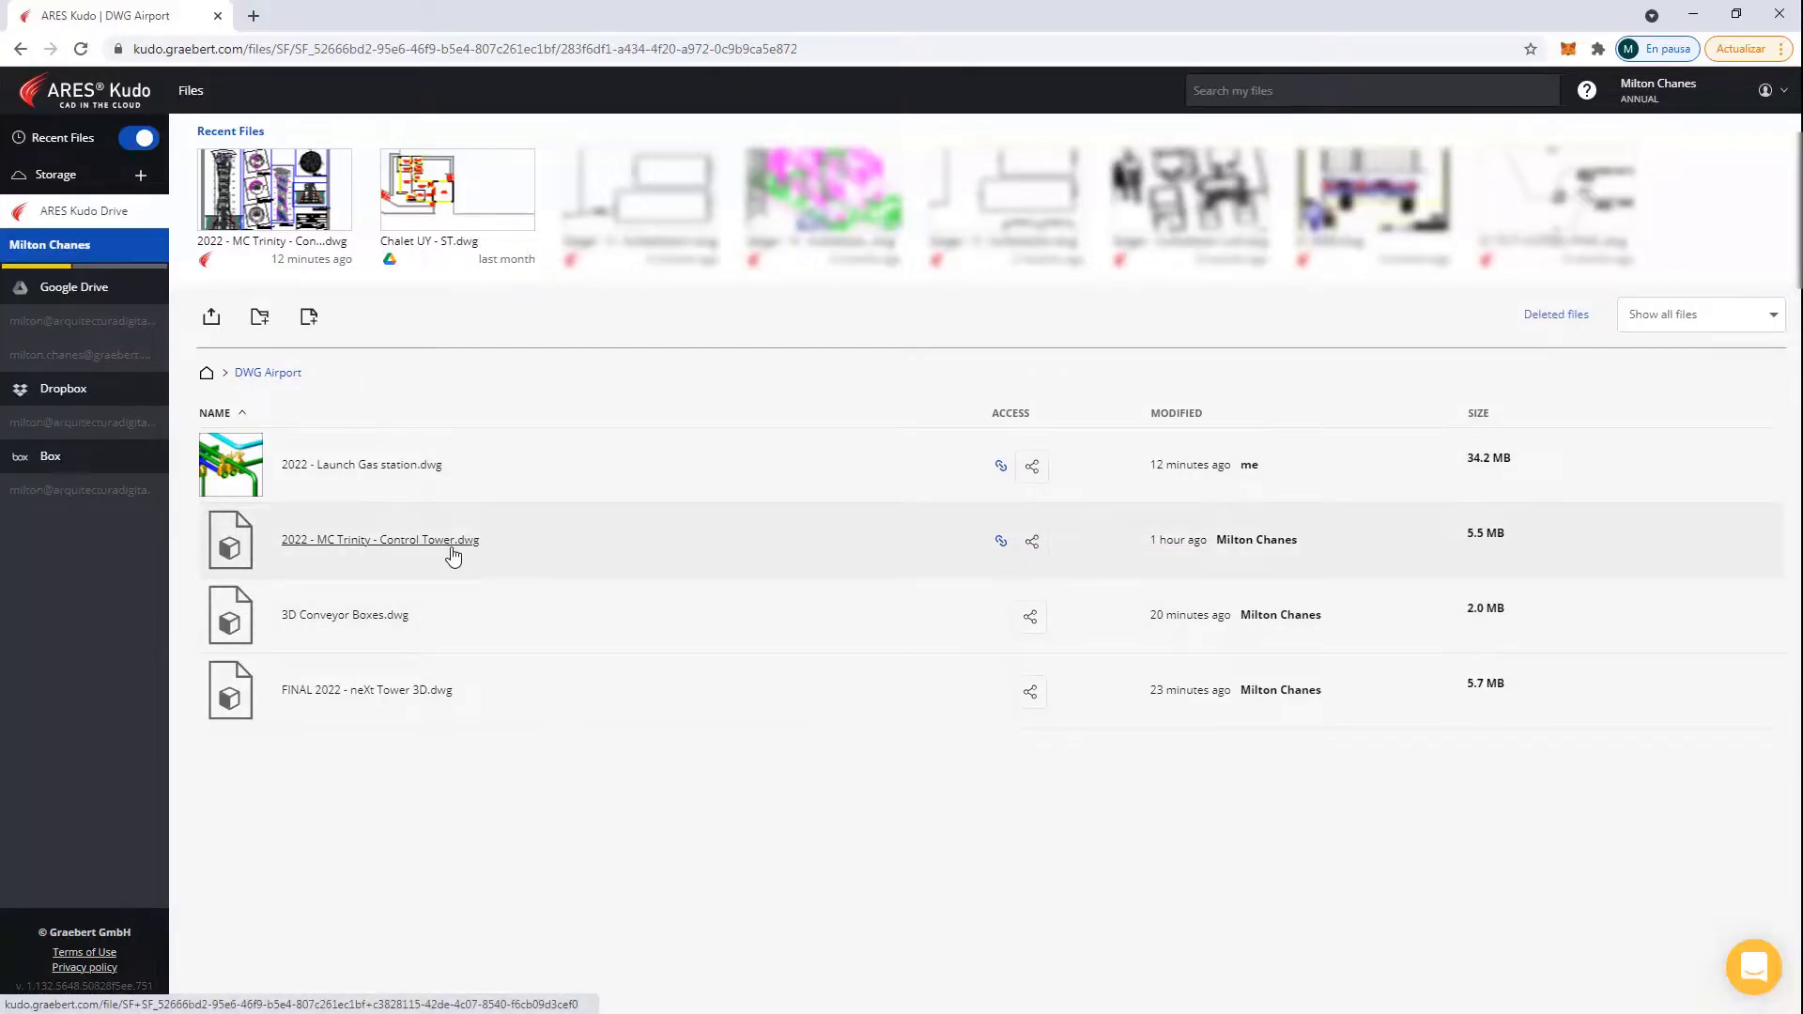
# Open "2022 - MC Trinity - Control Tower.dwg" and browse its version history.
pyautogui.click(449, 547)
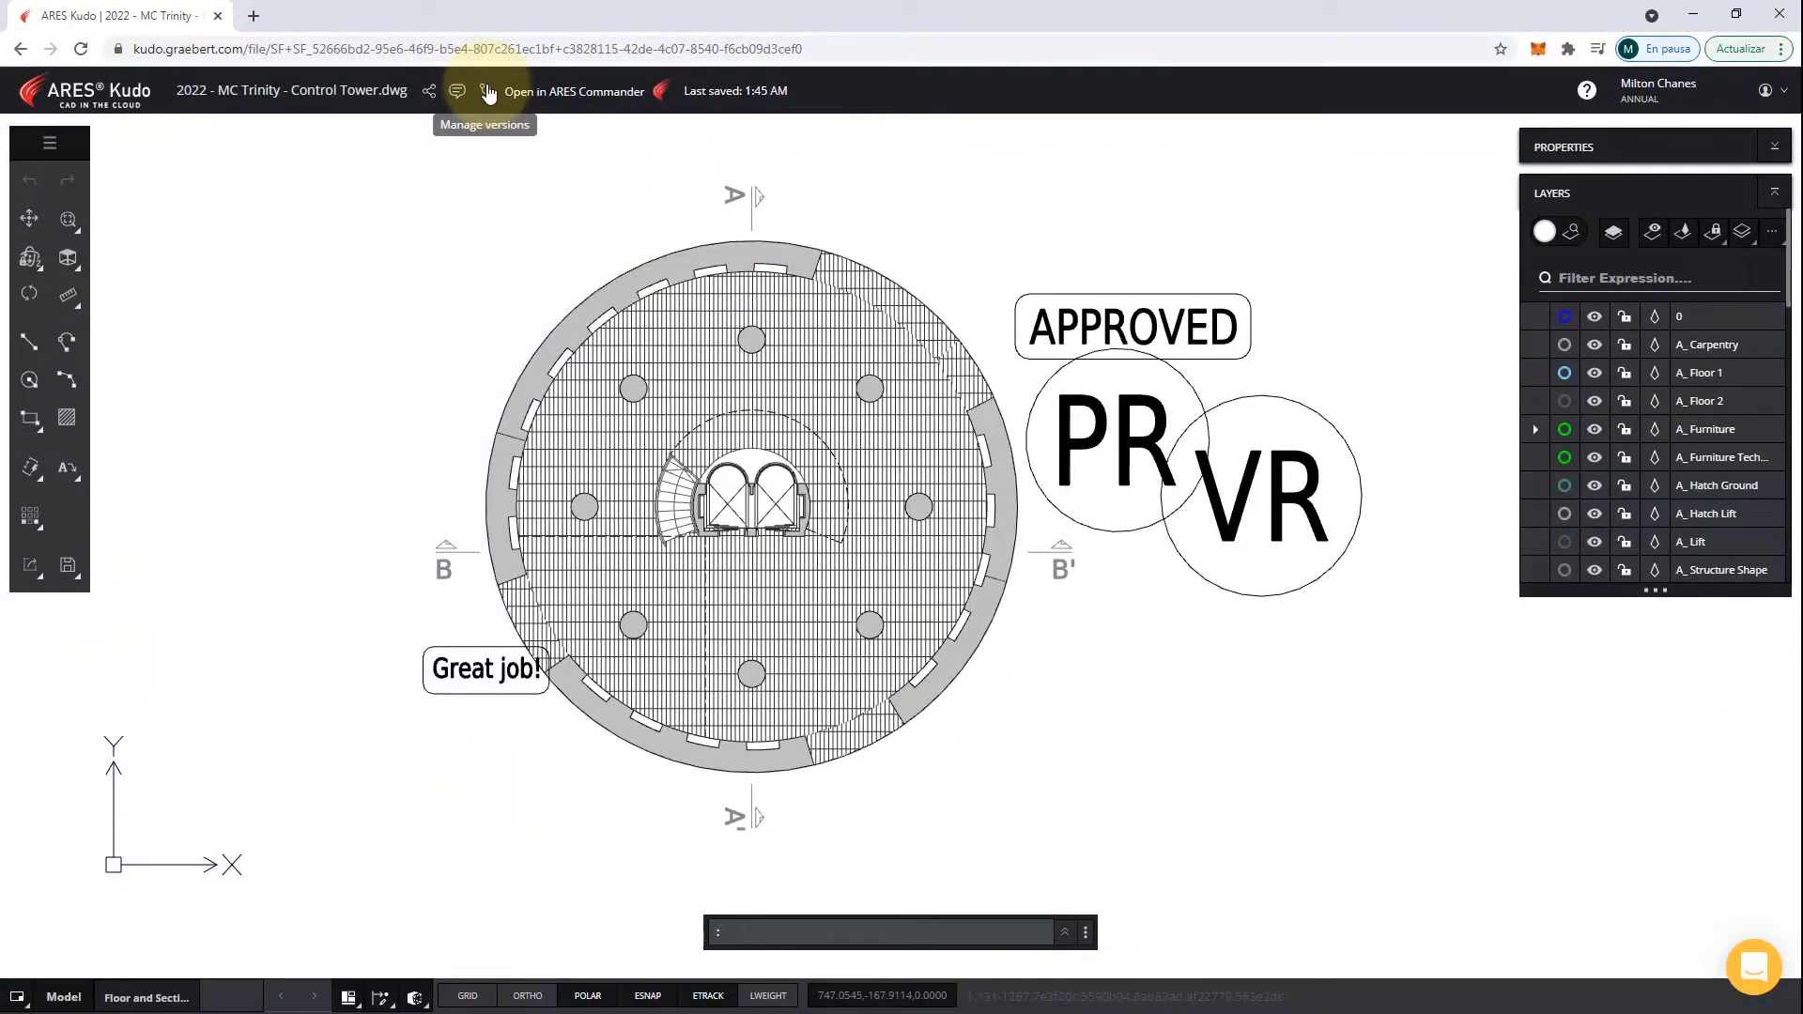
pyautogui.click(488, 91)
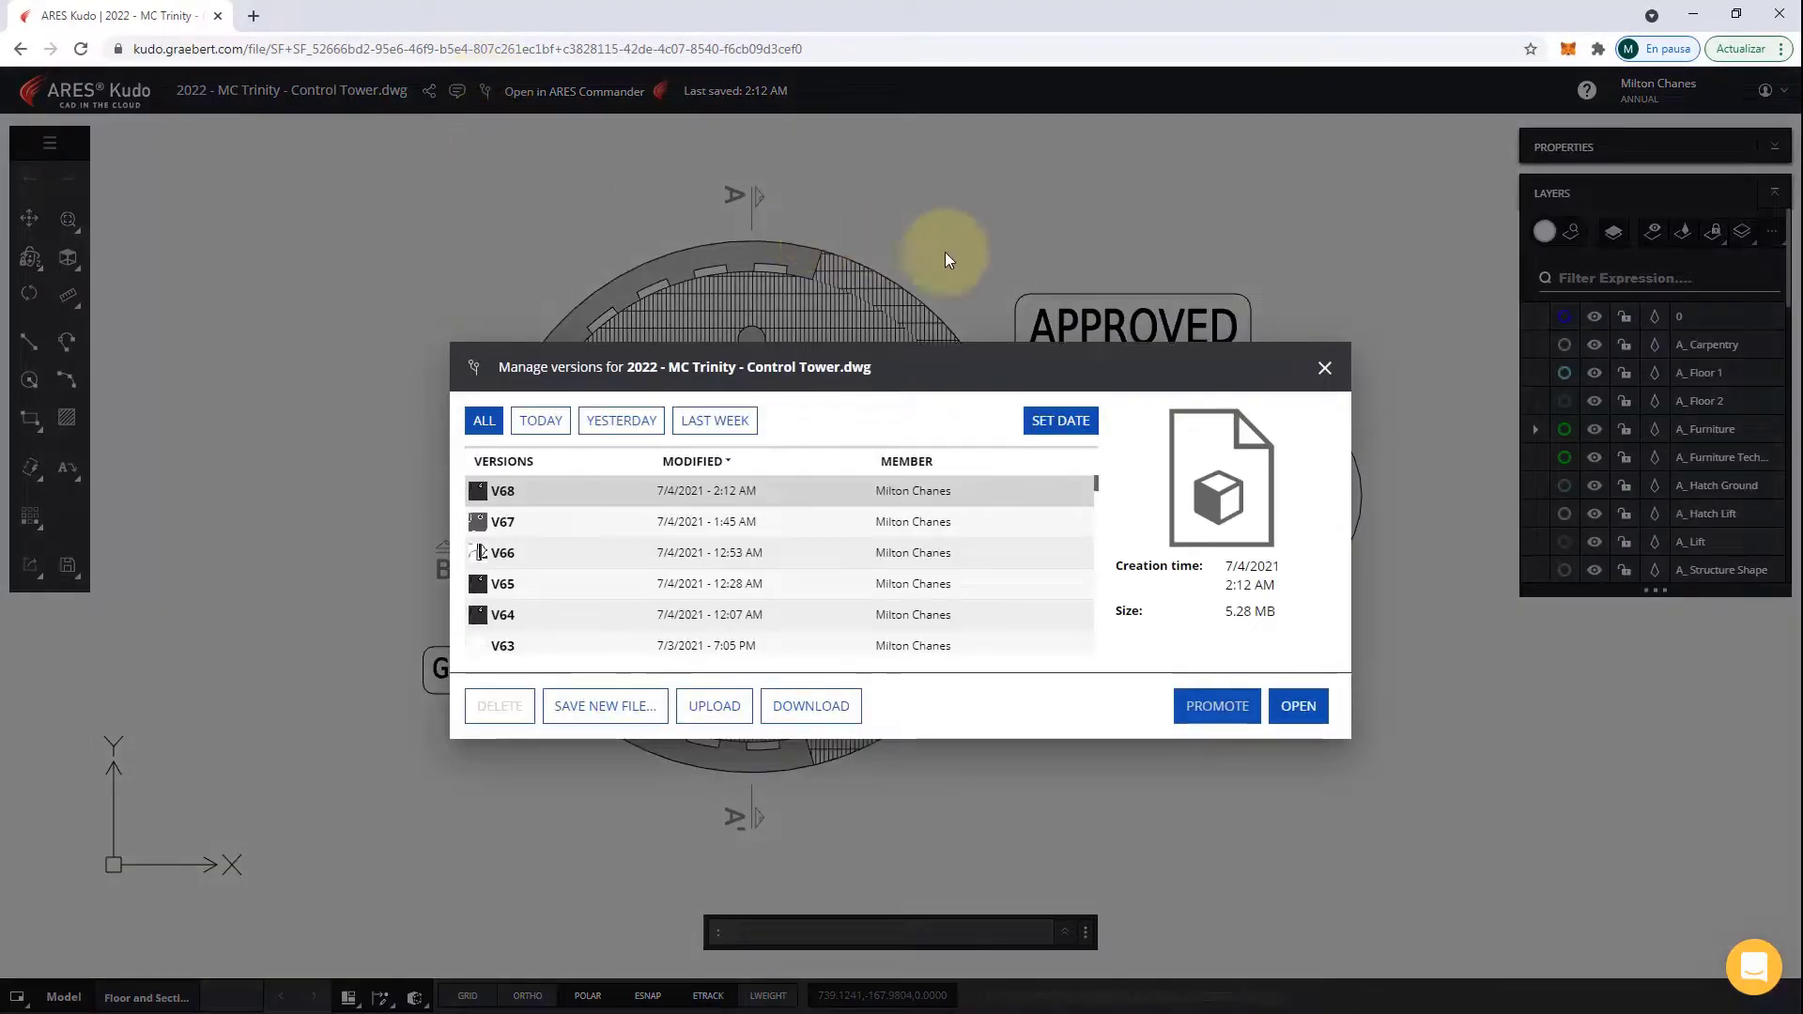
pyautogui.scroll(-1, 1098, 493)
pyautogui.moveTo(1101, 496); pyautogui.dragTo(1095, 564)
pyautogui.click(1006, 563)
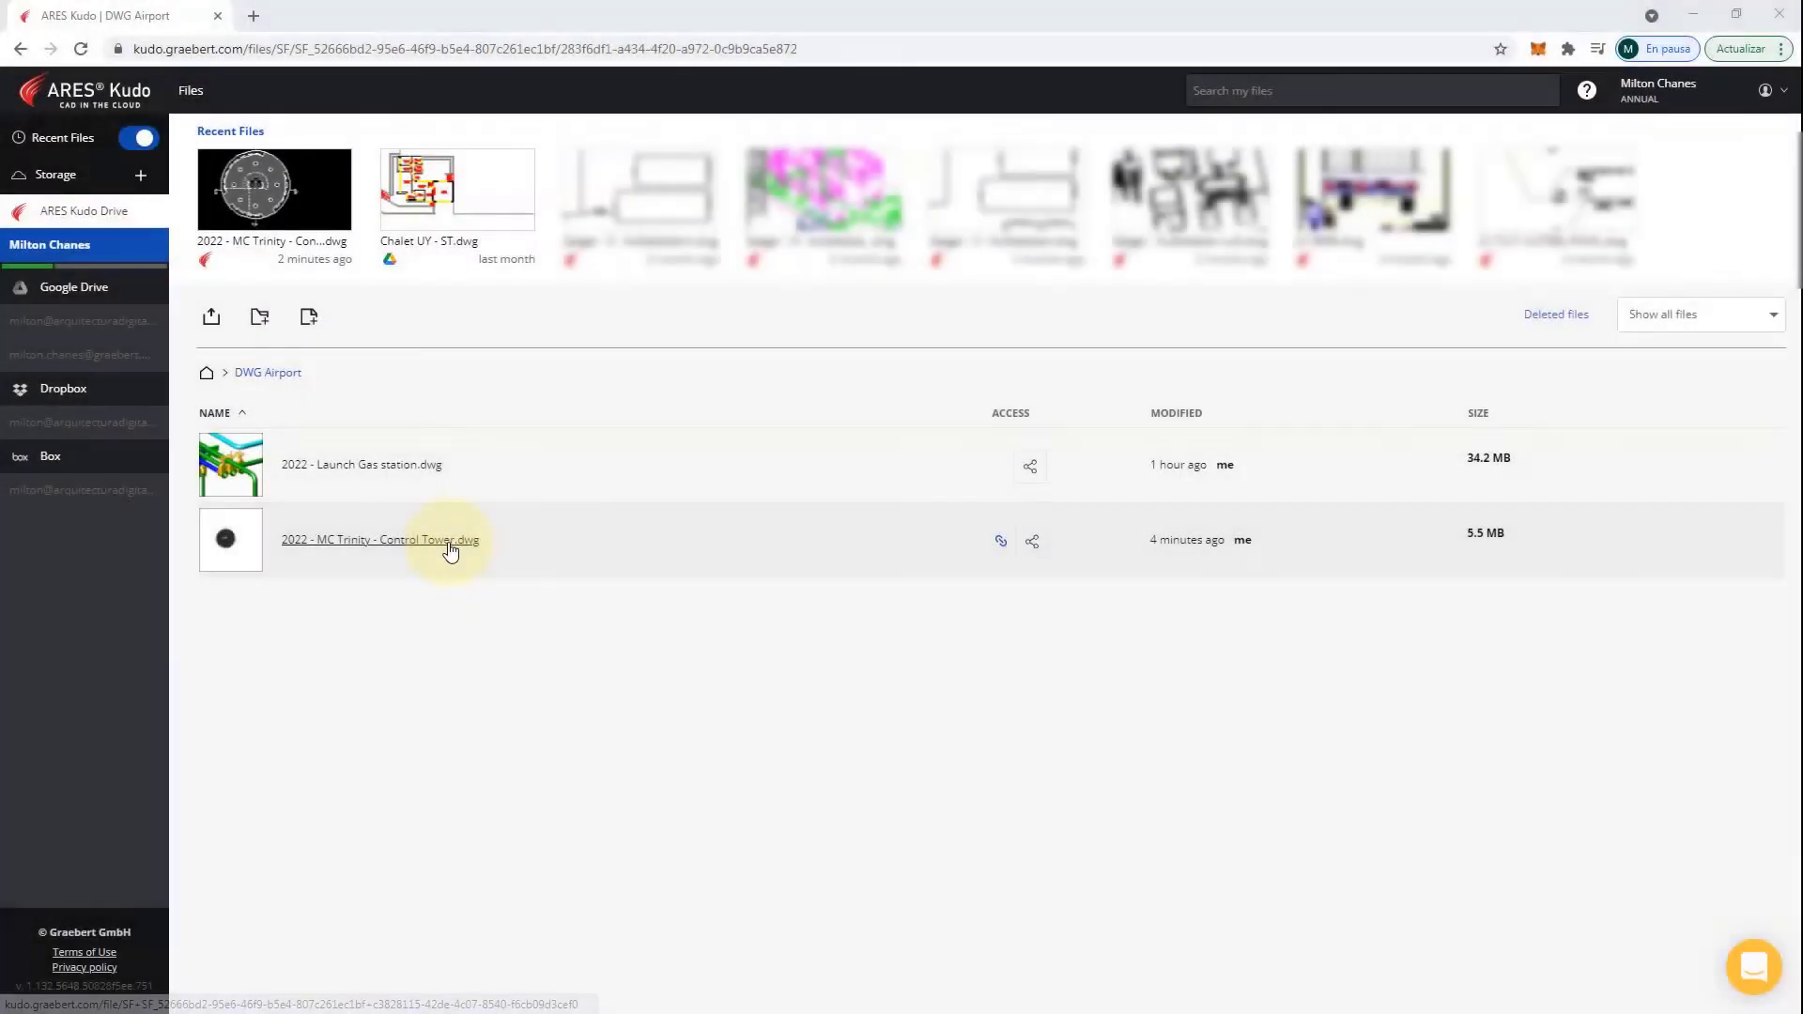
# Reopen "2022 - MC Trinity - Control Tower.dwg" and view the zoom and rectangle tool variants.
pyautogui.click(451, 552)
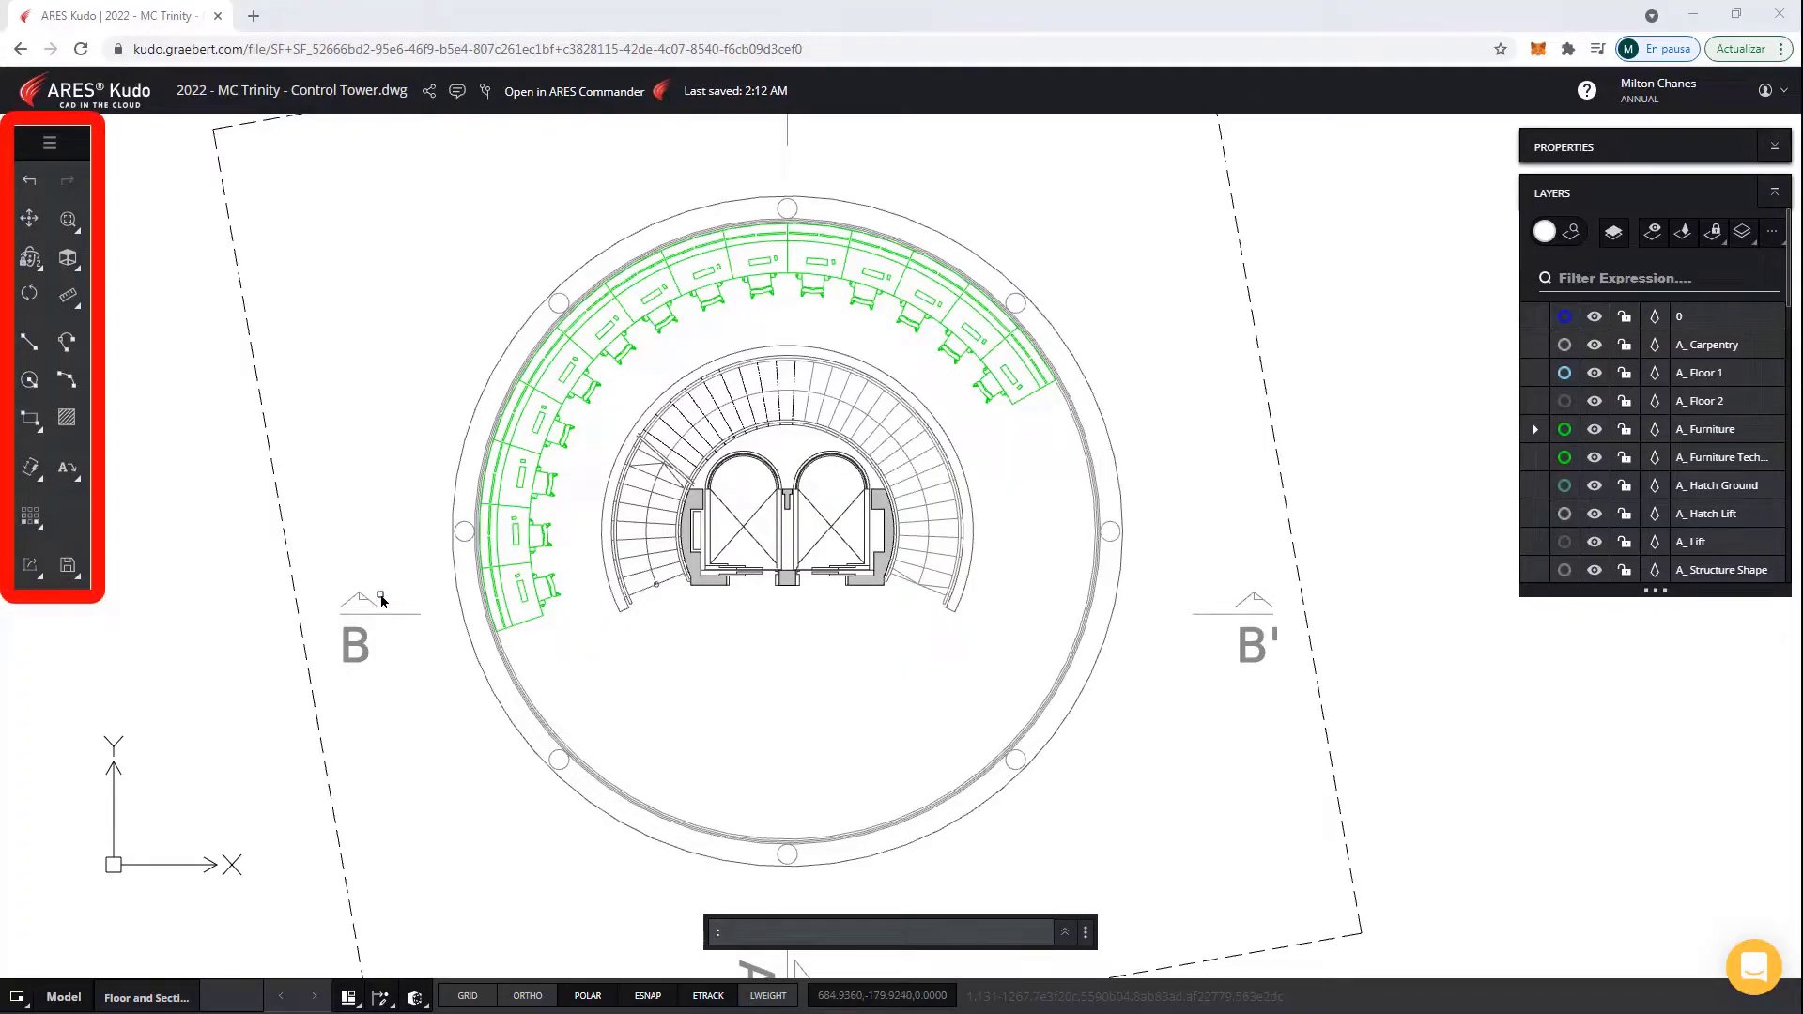
pyautogui.click(69, 230)
pyautogui.click(42, 437)
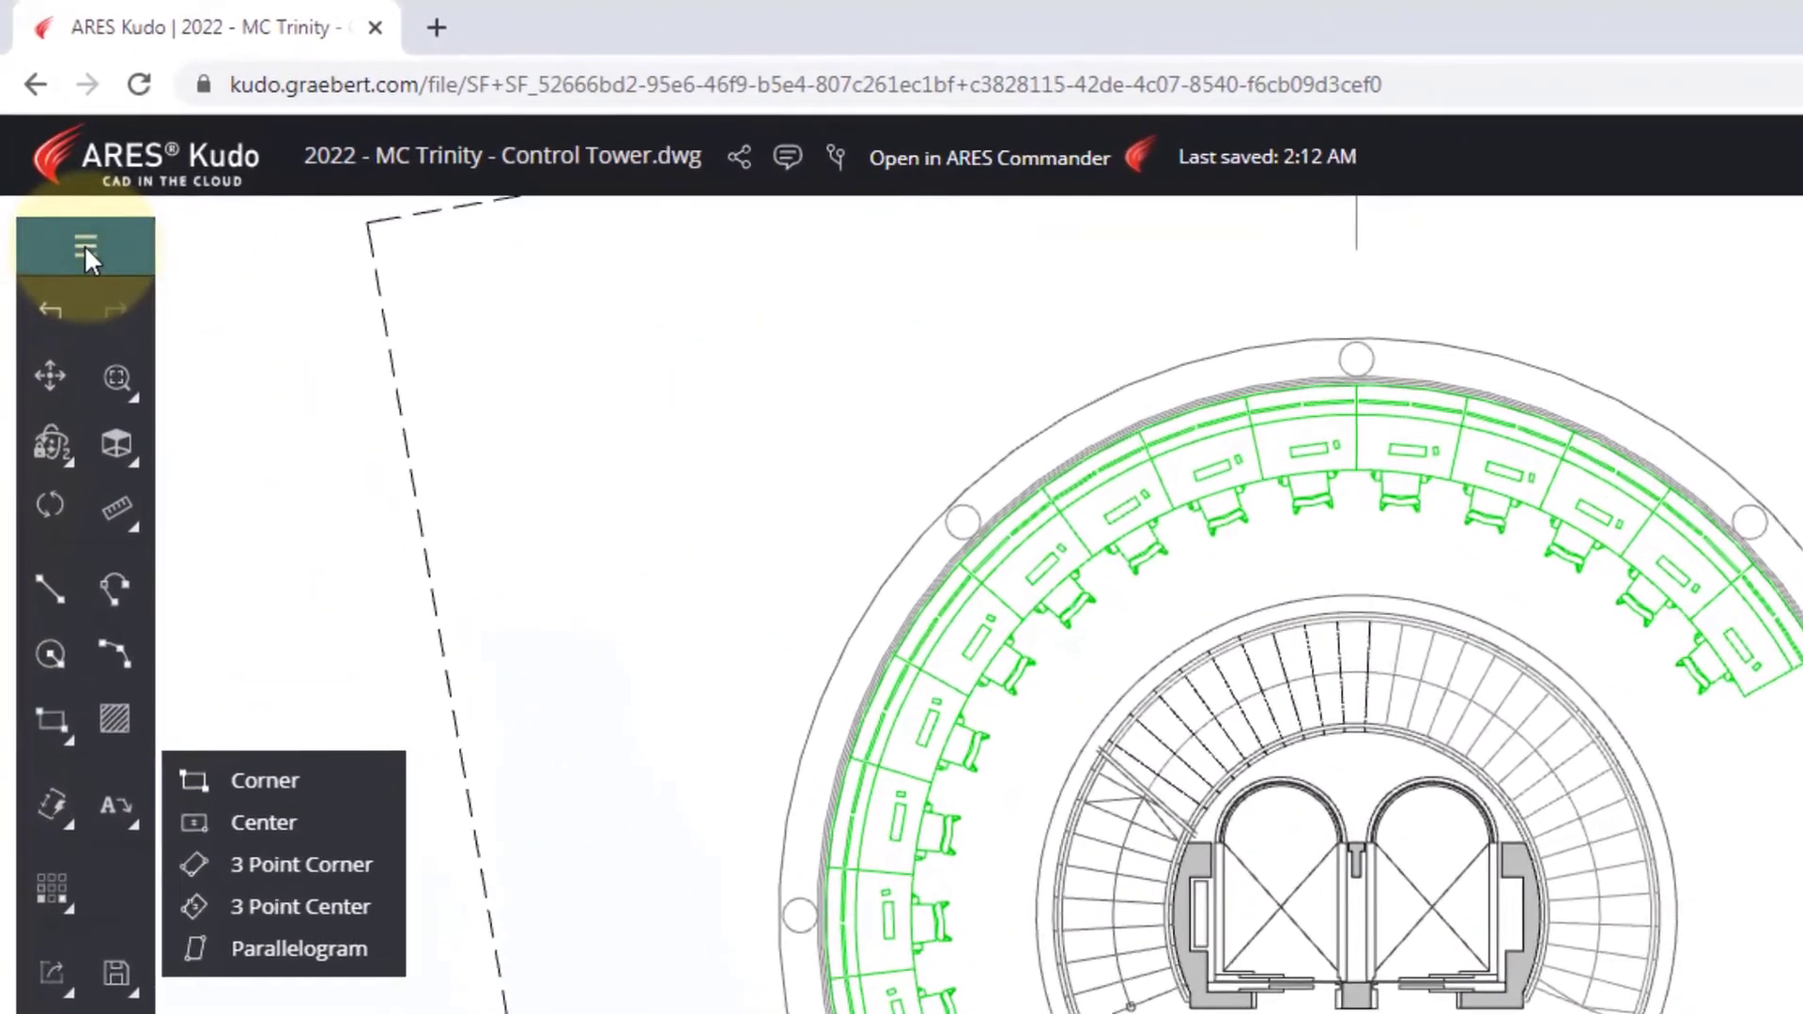
# Add a diameter dimension to the tower's outer circle with Smart Dimension, placing the text just outside the circle.
pyautogui.click(84, 251)
pyautogui.click(85, 252)
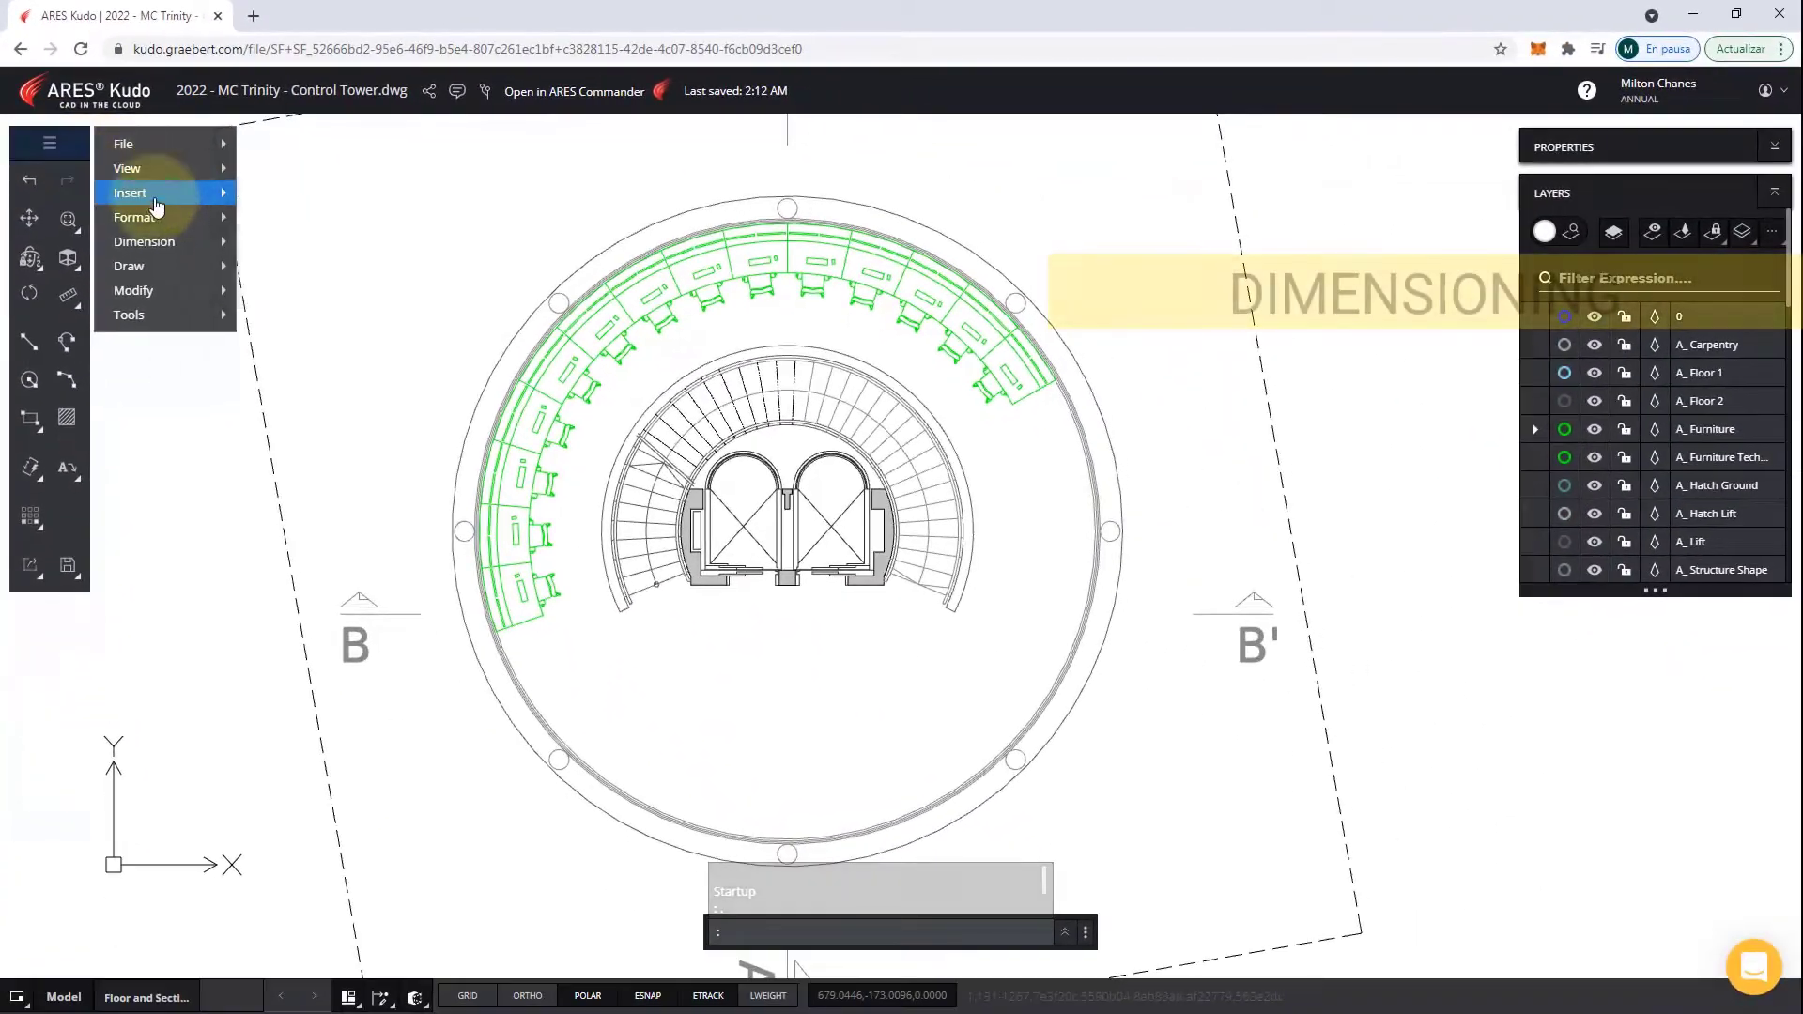
pyautogui.moveTo(182, 241)
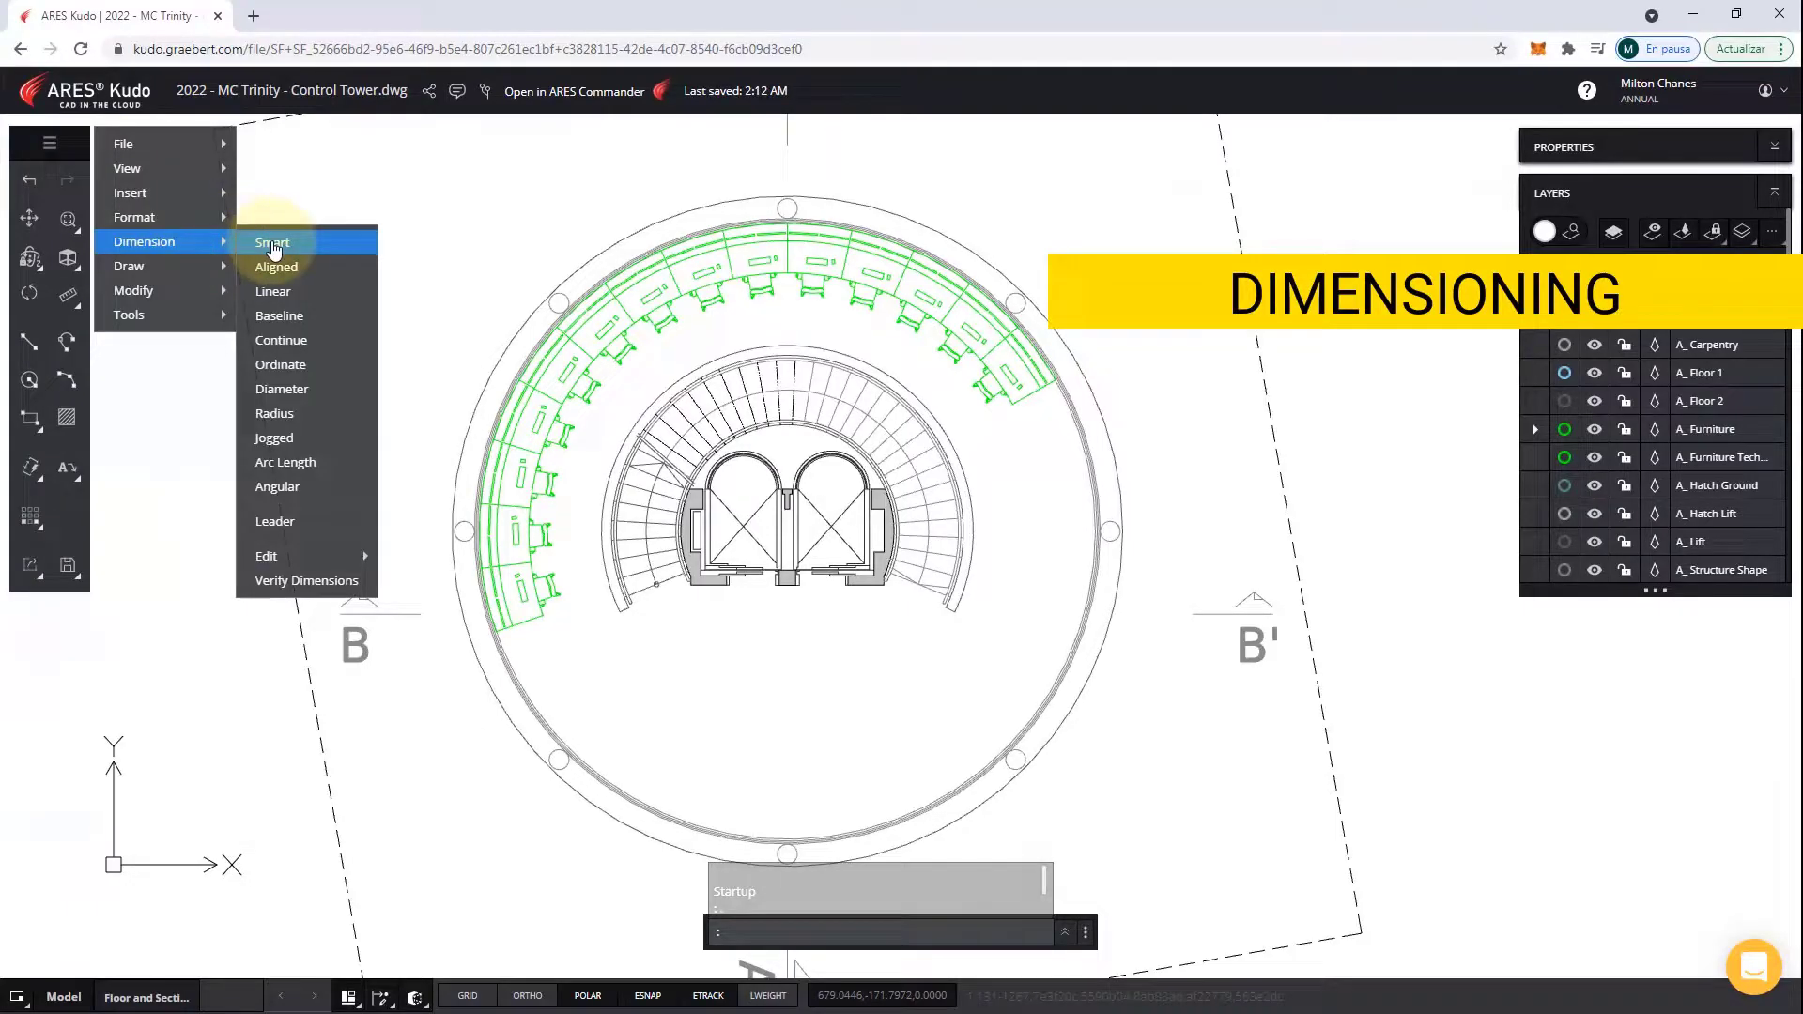
pyautogui.click(320, 246)
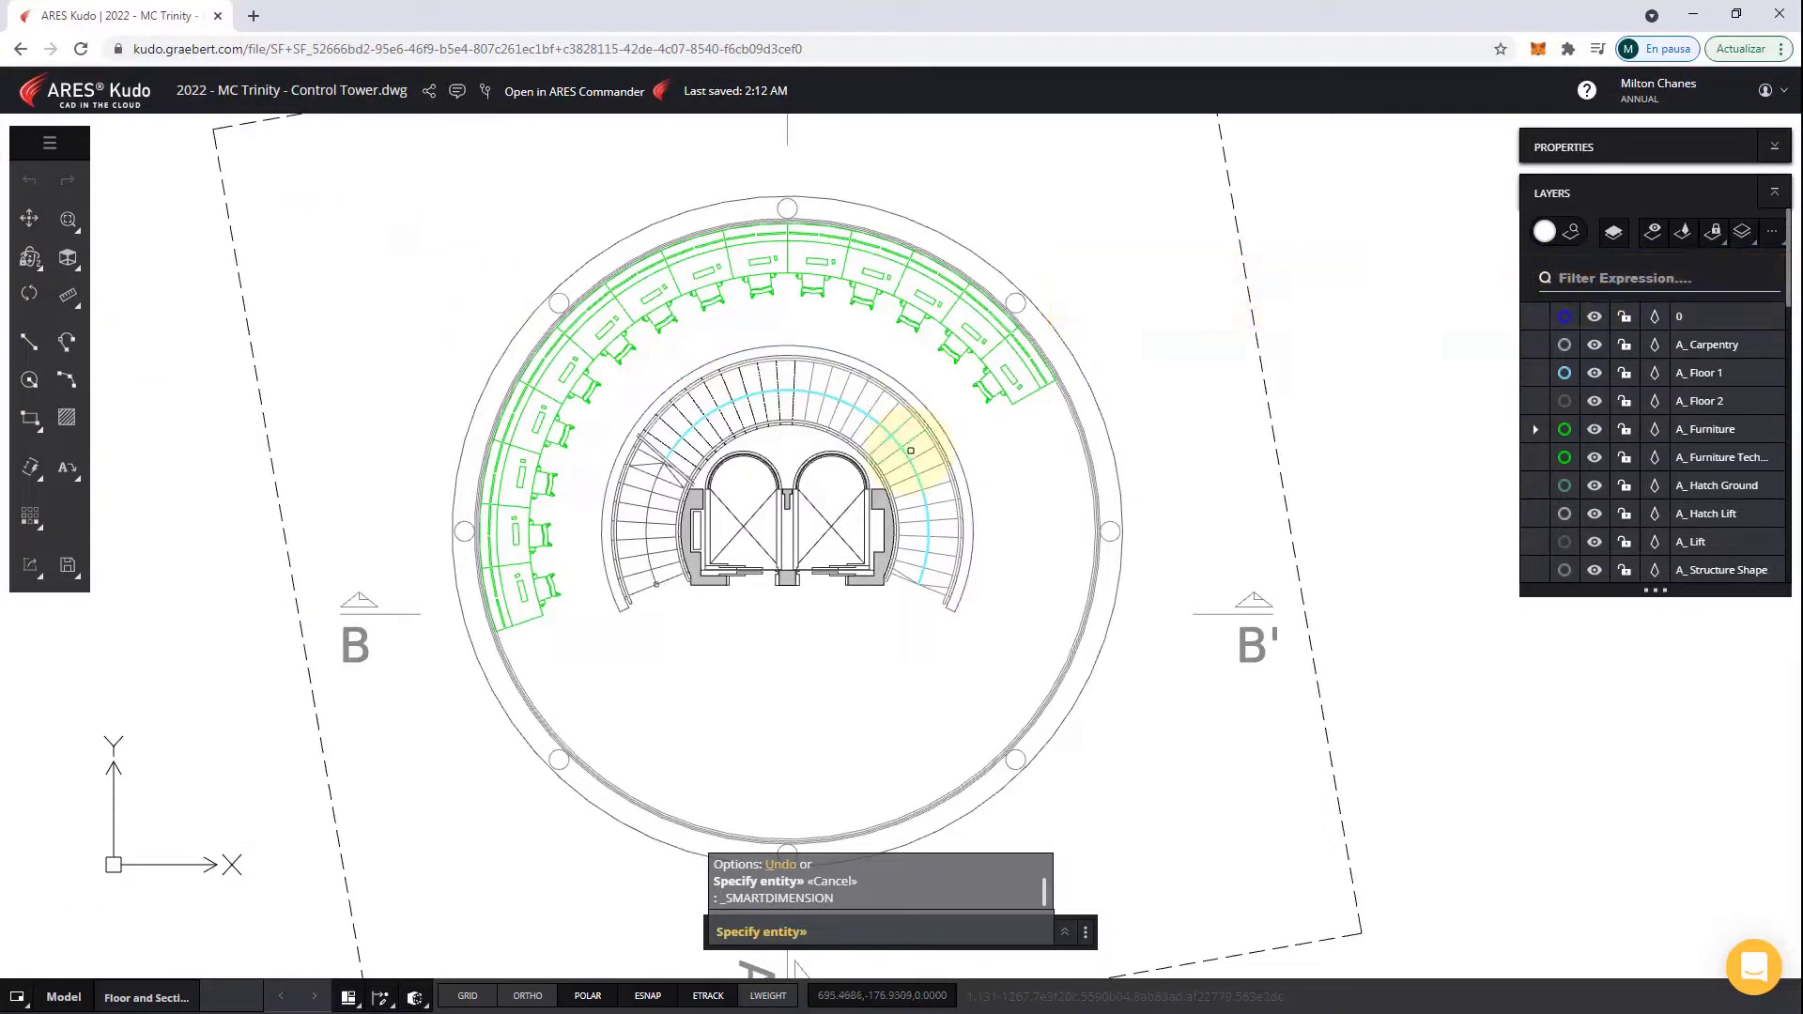
pyautogui.click(1126, 454)
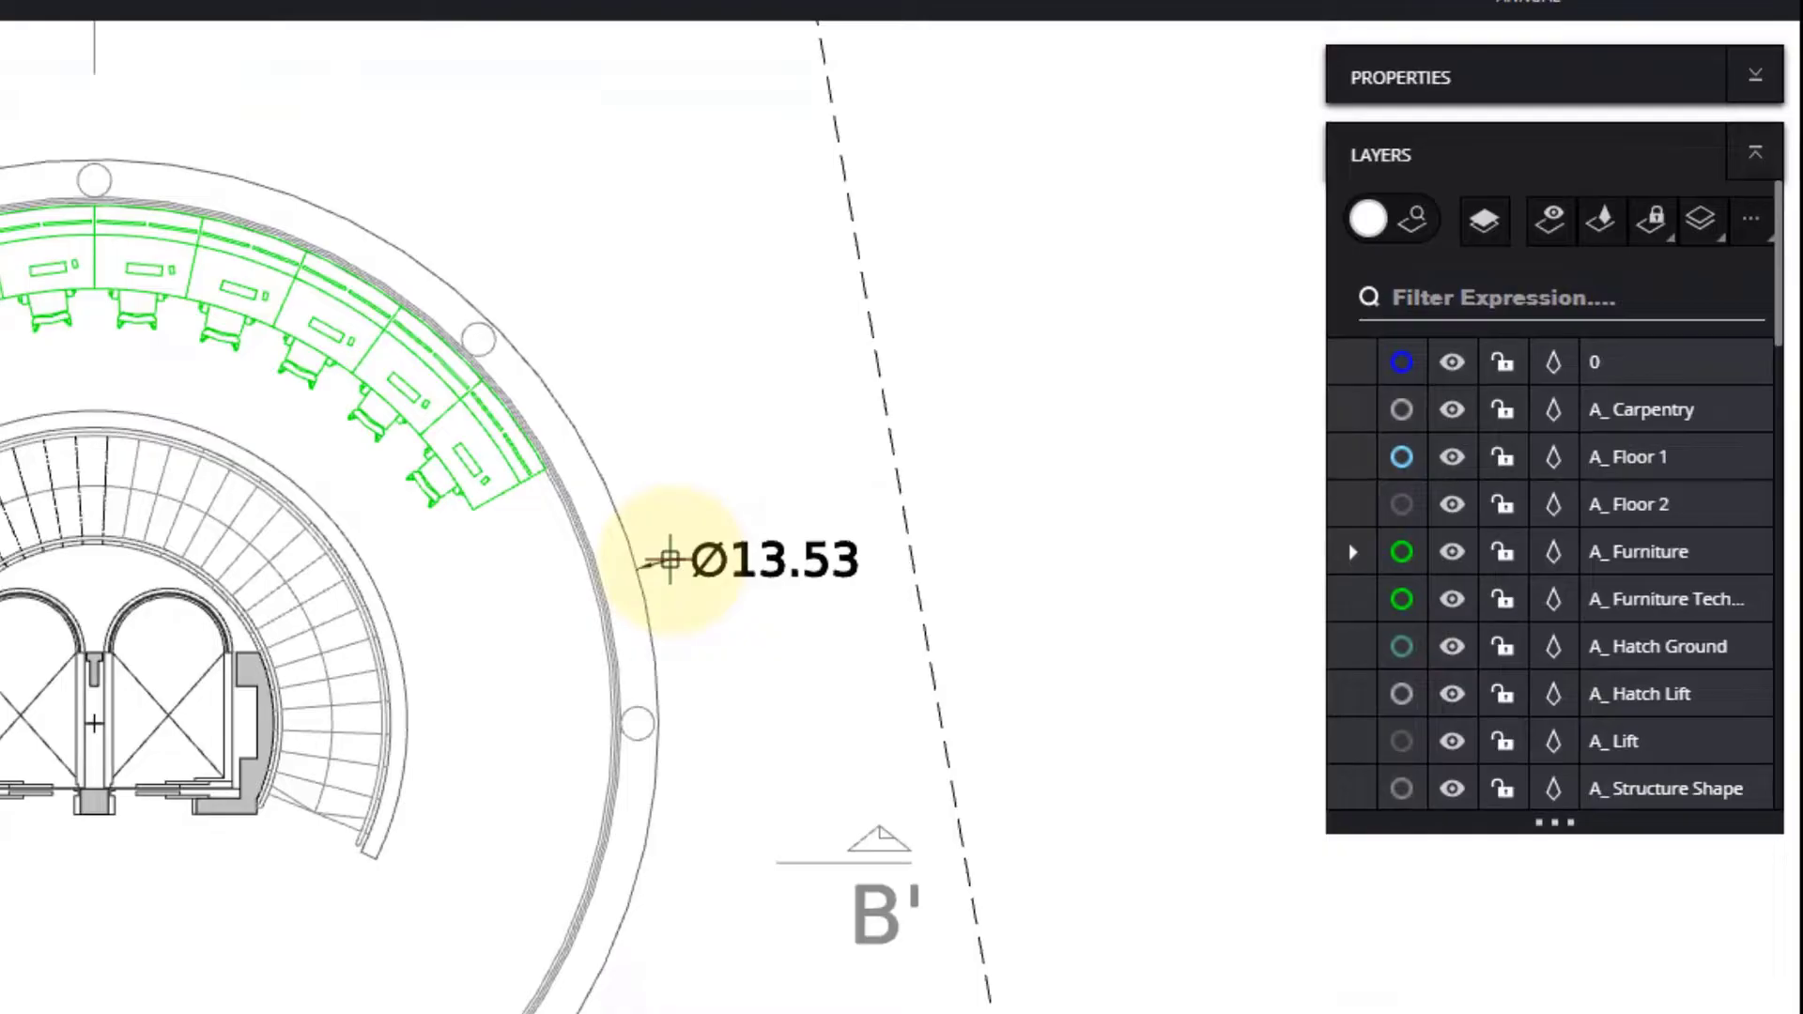
pyautogui.click(670, 559)
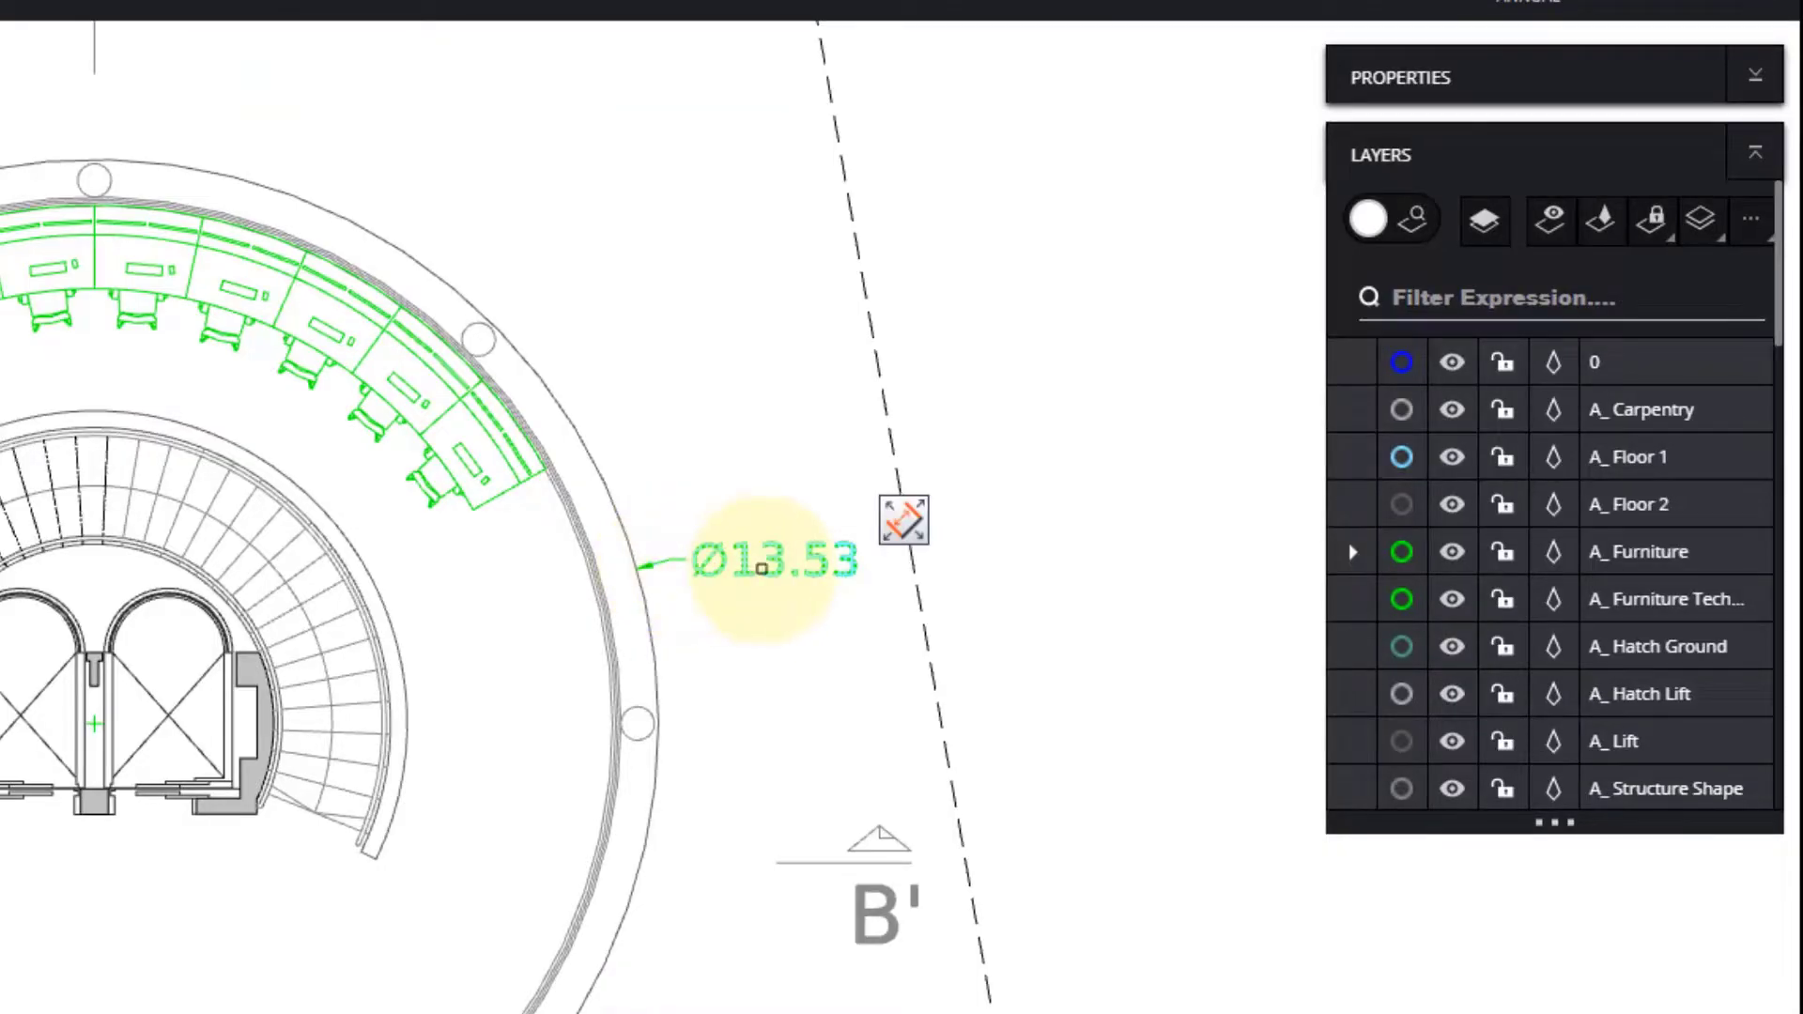
# Add the suffix "m" to the outer circle's diameter dimension.
pyautogui.click(894, 528)
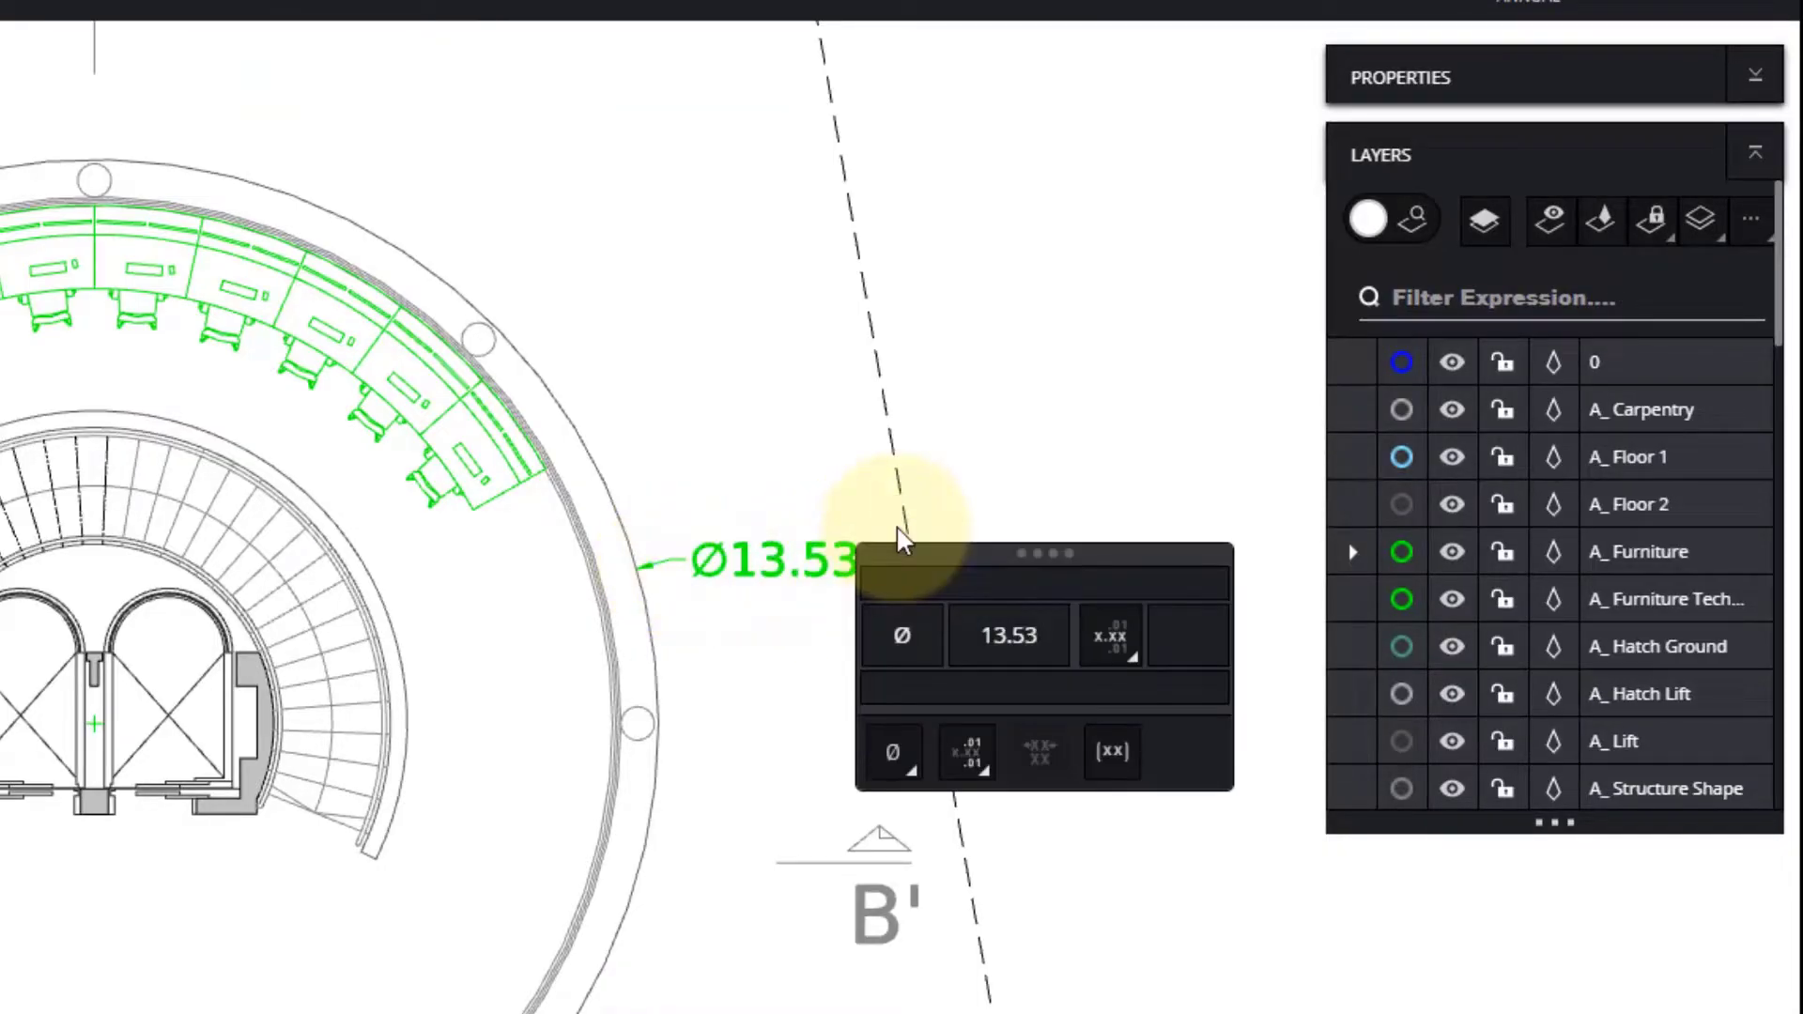
pyautogui.click(1181, 639)
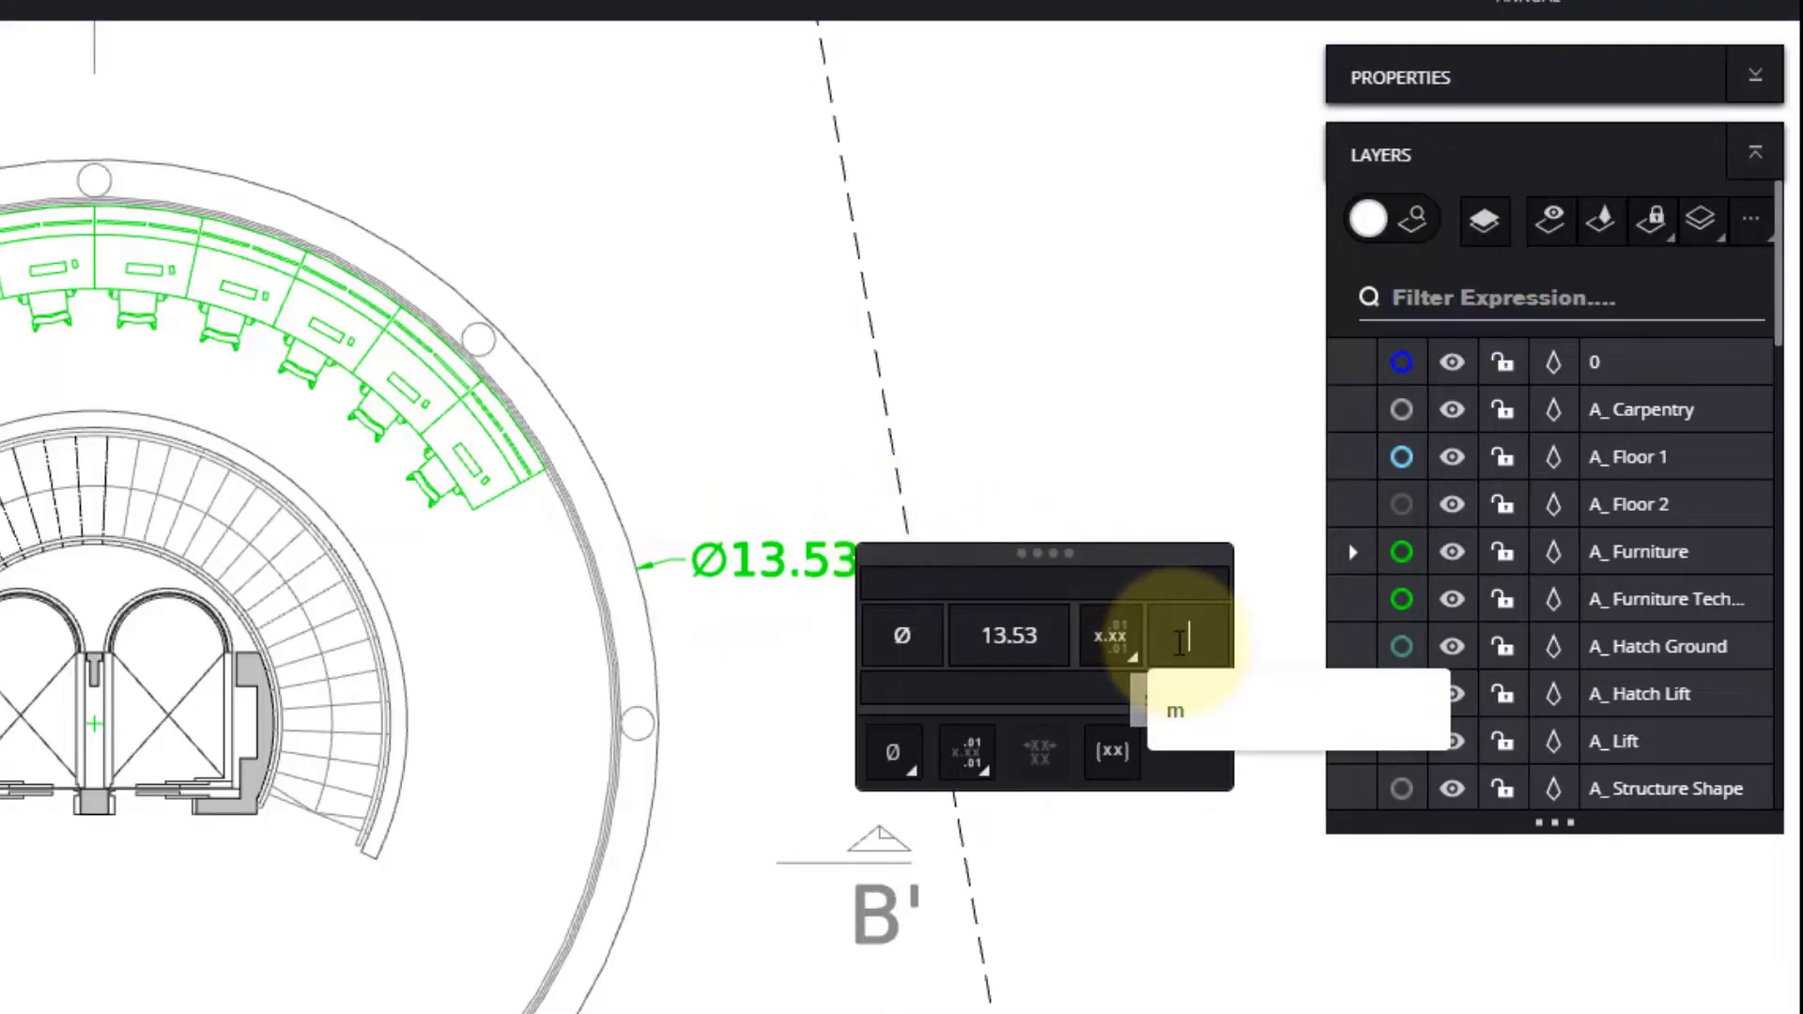
pyautogui.write('m')
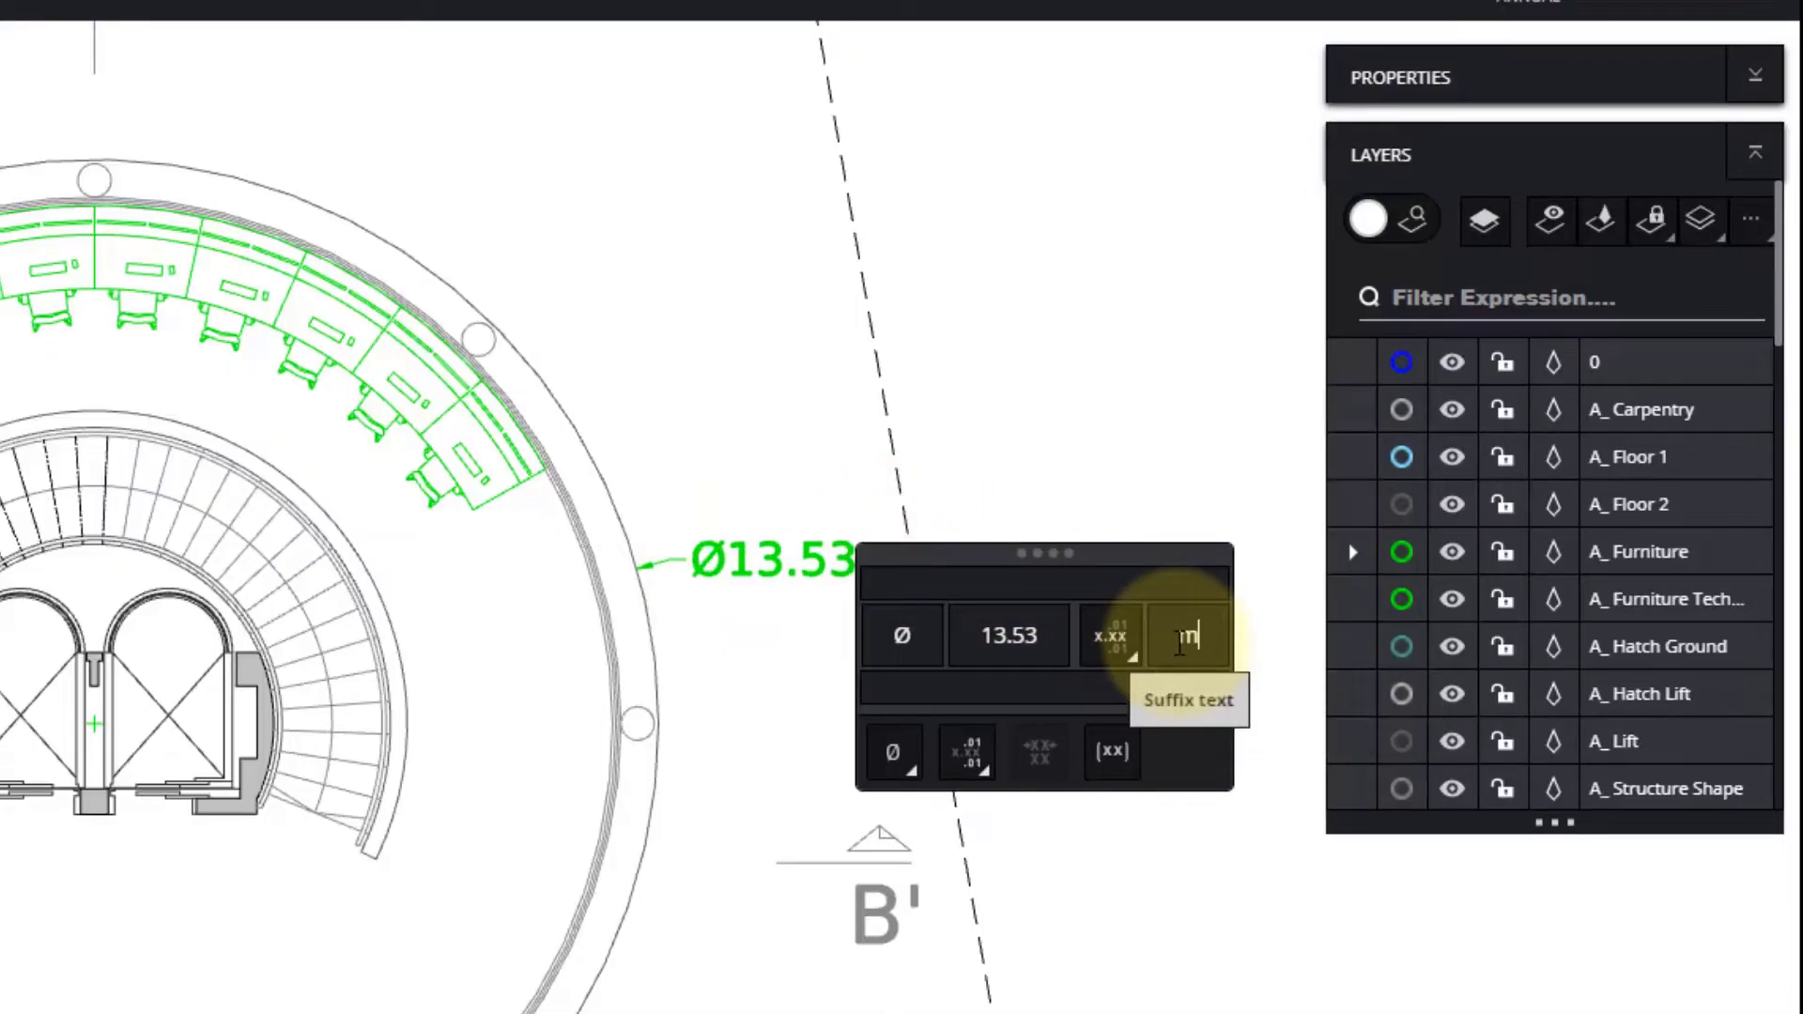
pyautogui.press('Return')
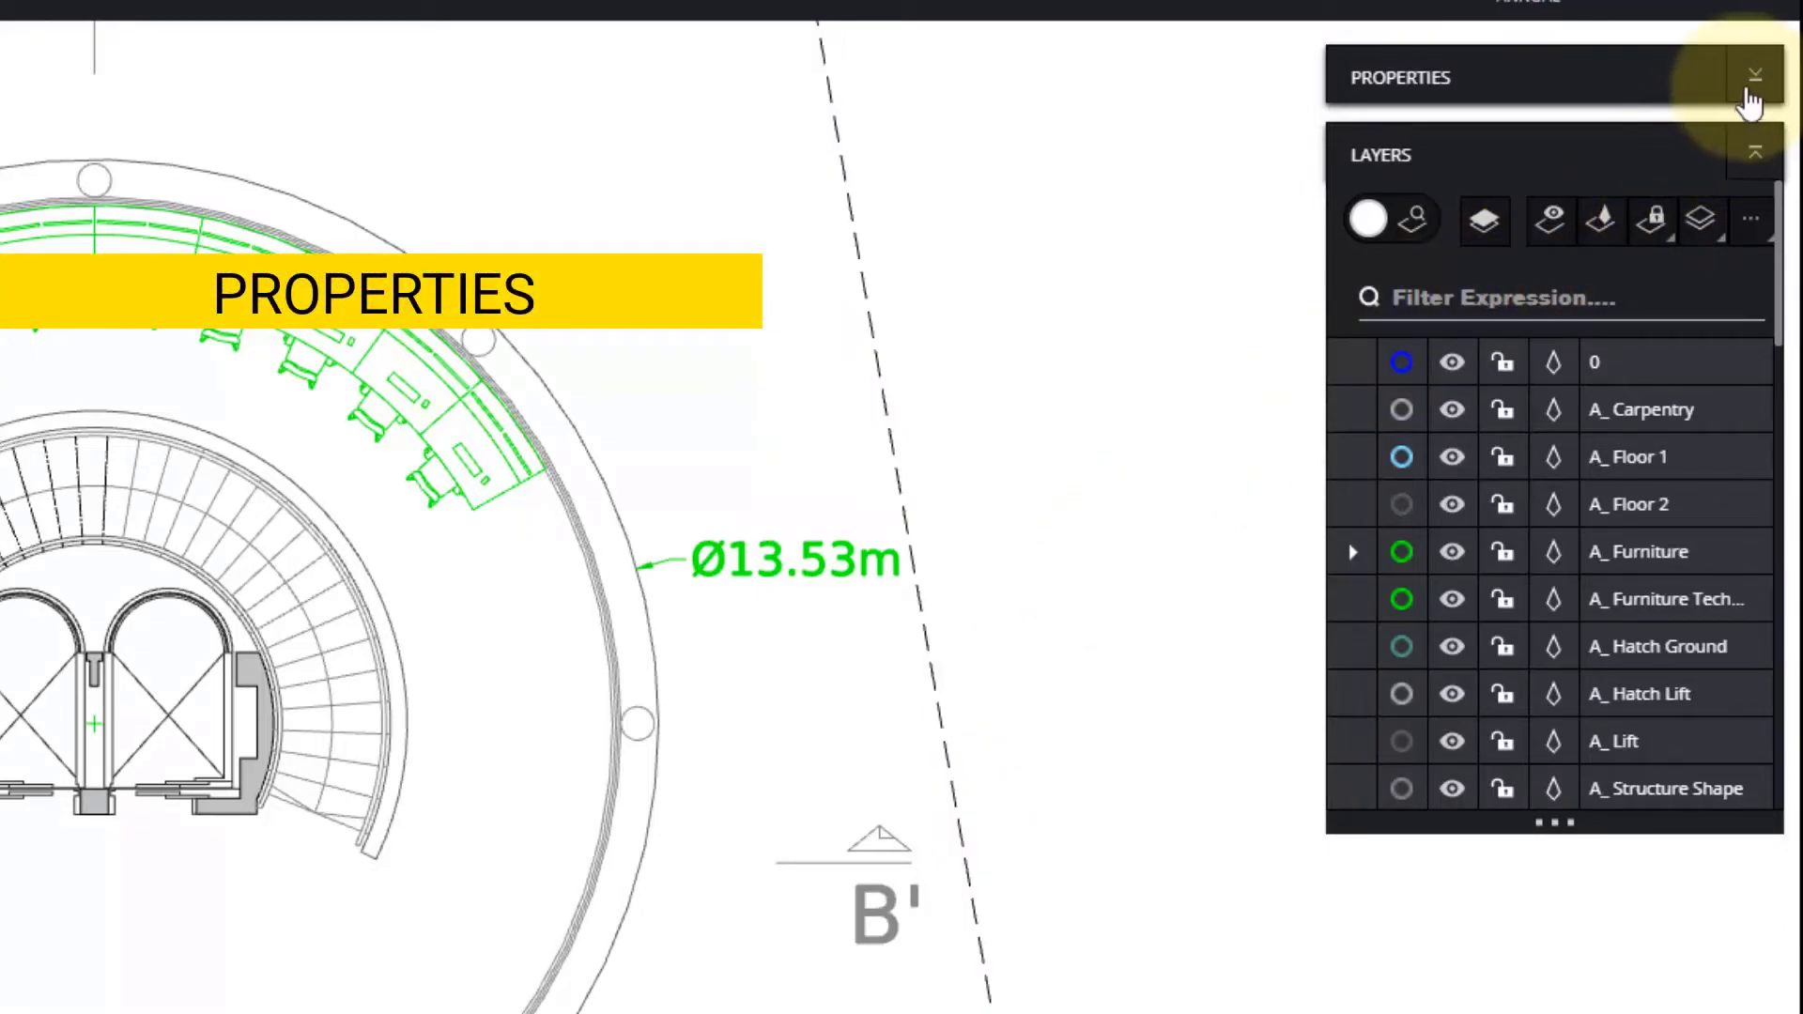
# Assign the diameter dimension to the "N_ Tower Dim" layer, review its remaining properties and deselect it.
pyautogui.click(1754, 78)
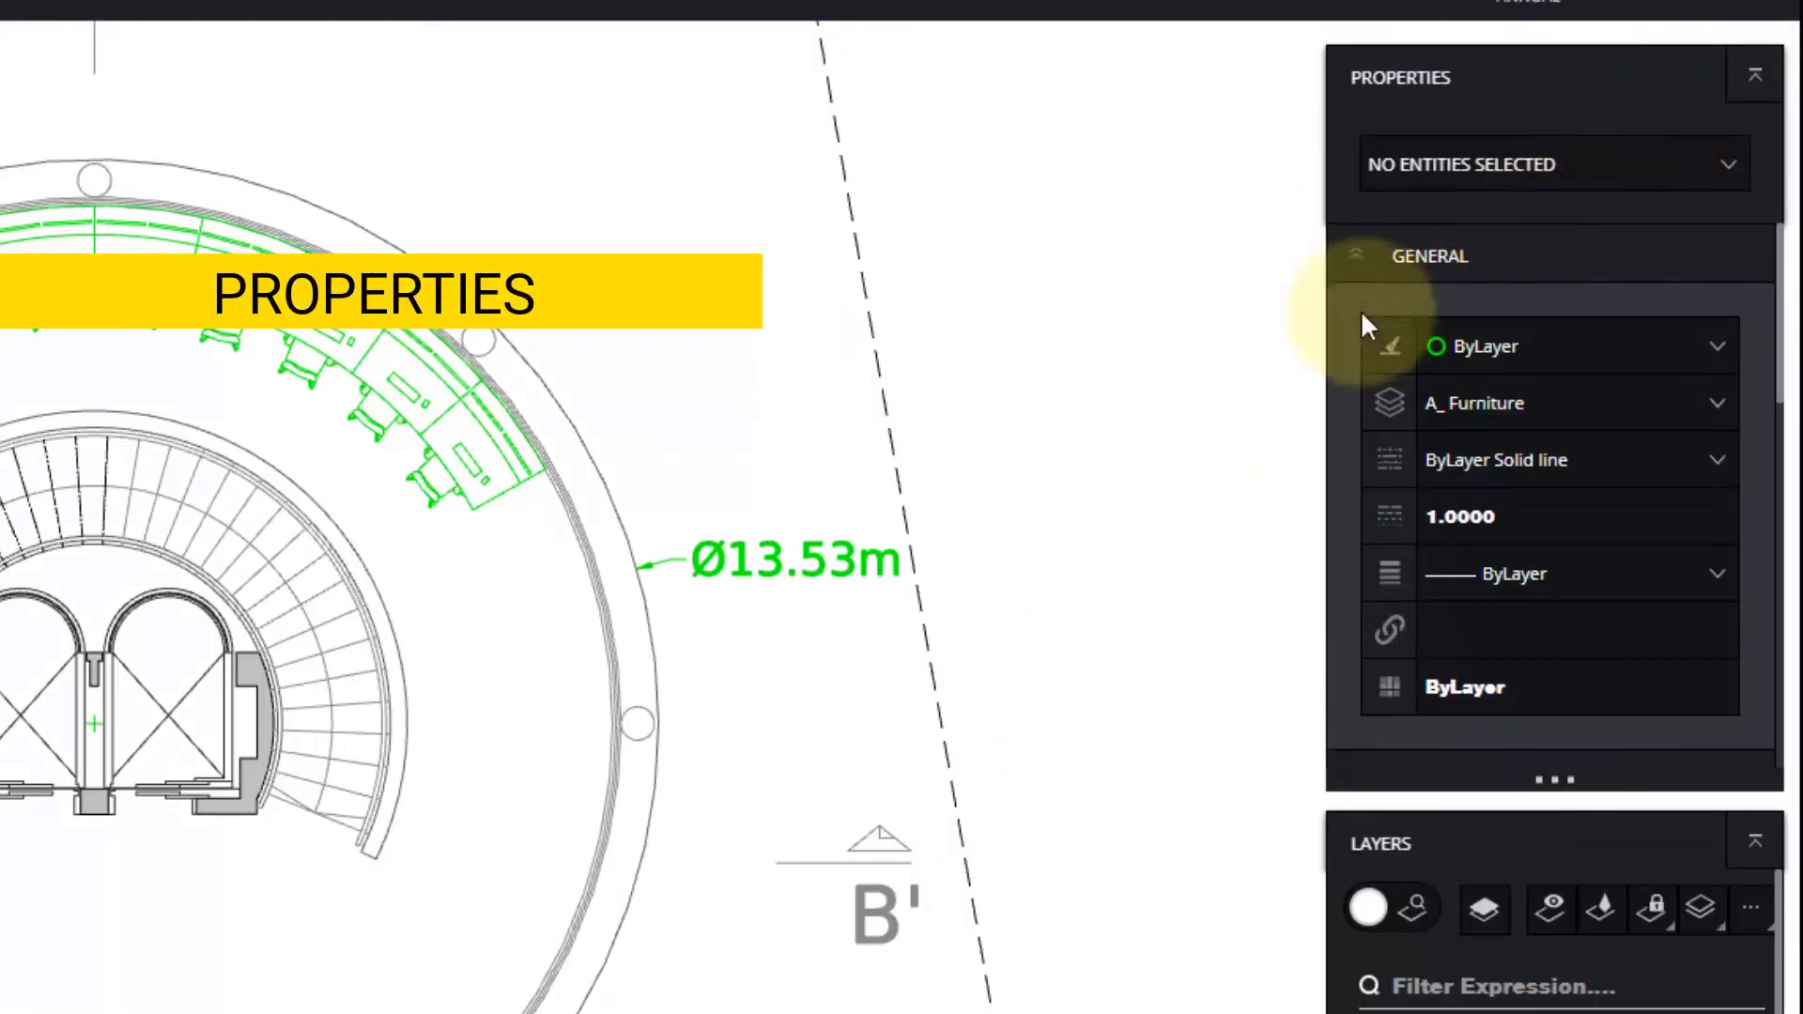
pyautogui.click(814, 554)
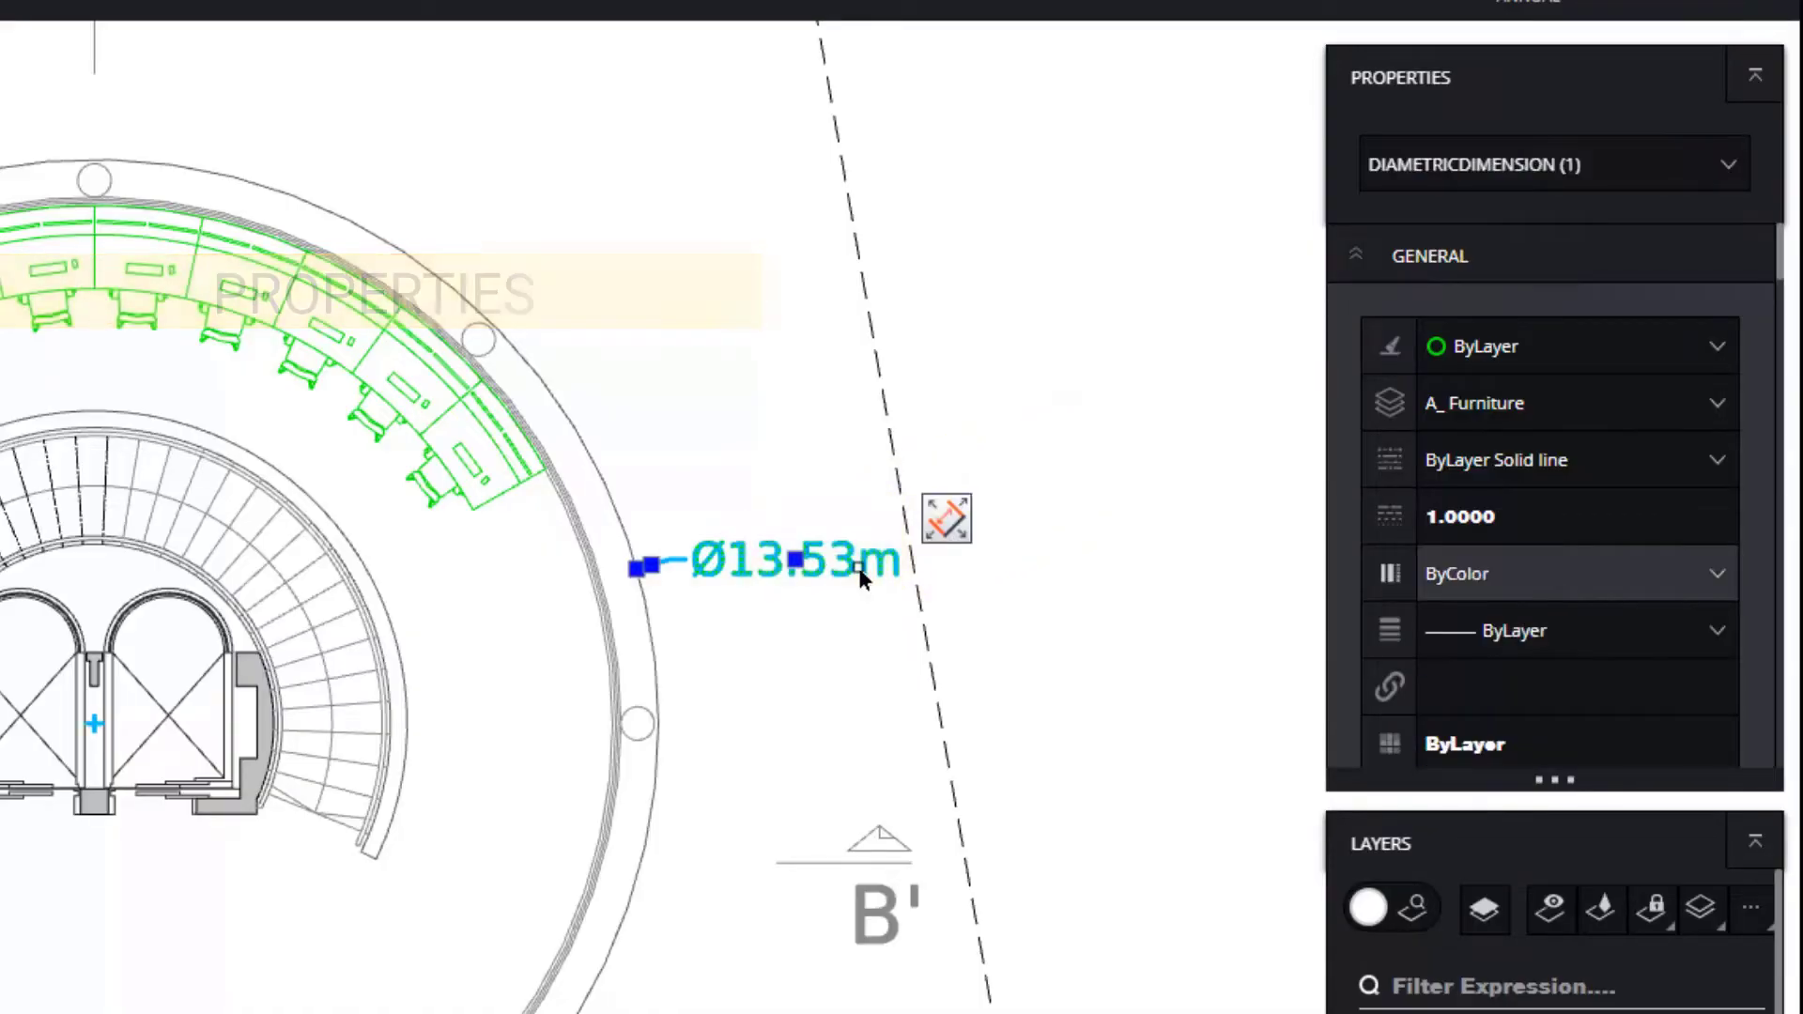
pyautogui.click(1637, 394)
pyautogui.scroll(-6, 1634, 465)
pyautogui.click(1596, 692)
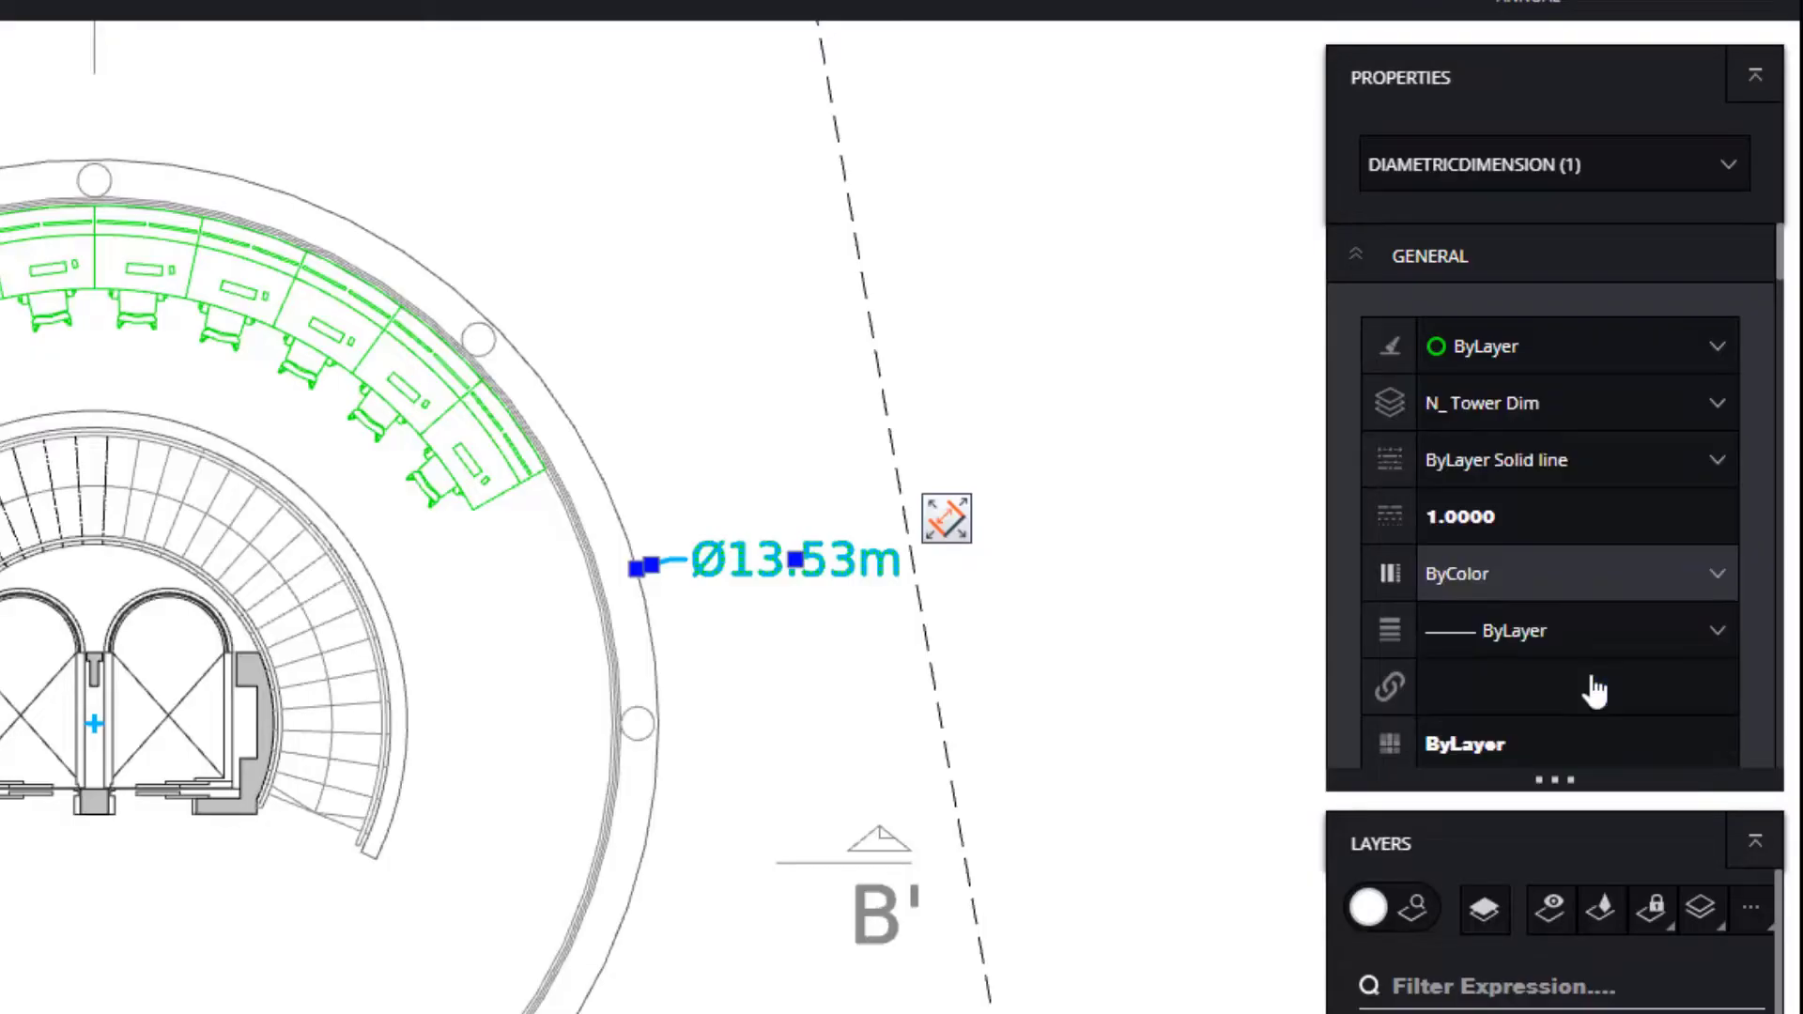
pyautogui.scroll(-10, 1595, 692)
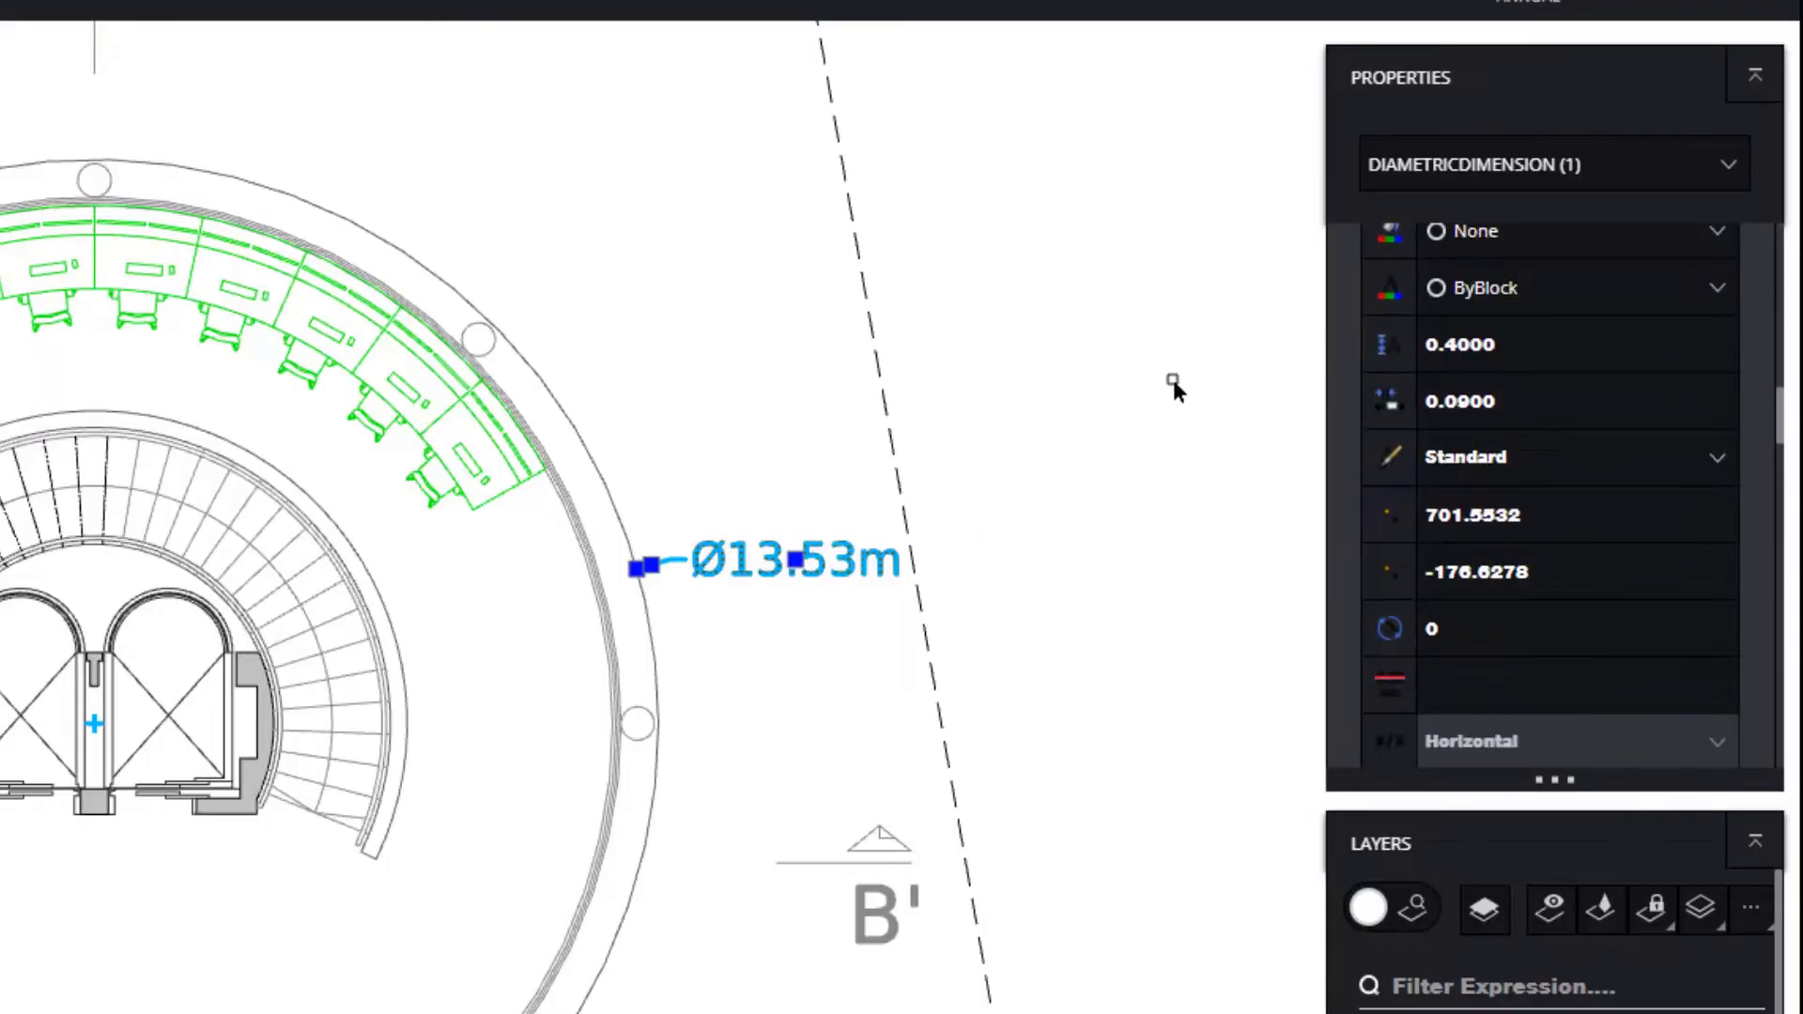
pyautogui.click(1157, 390)
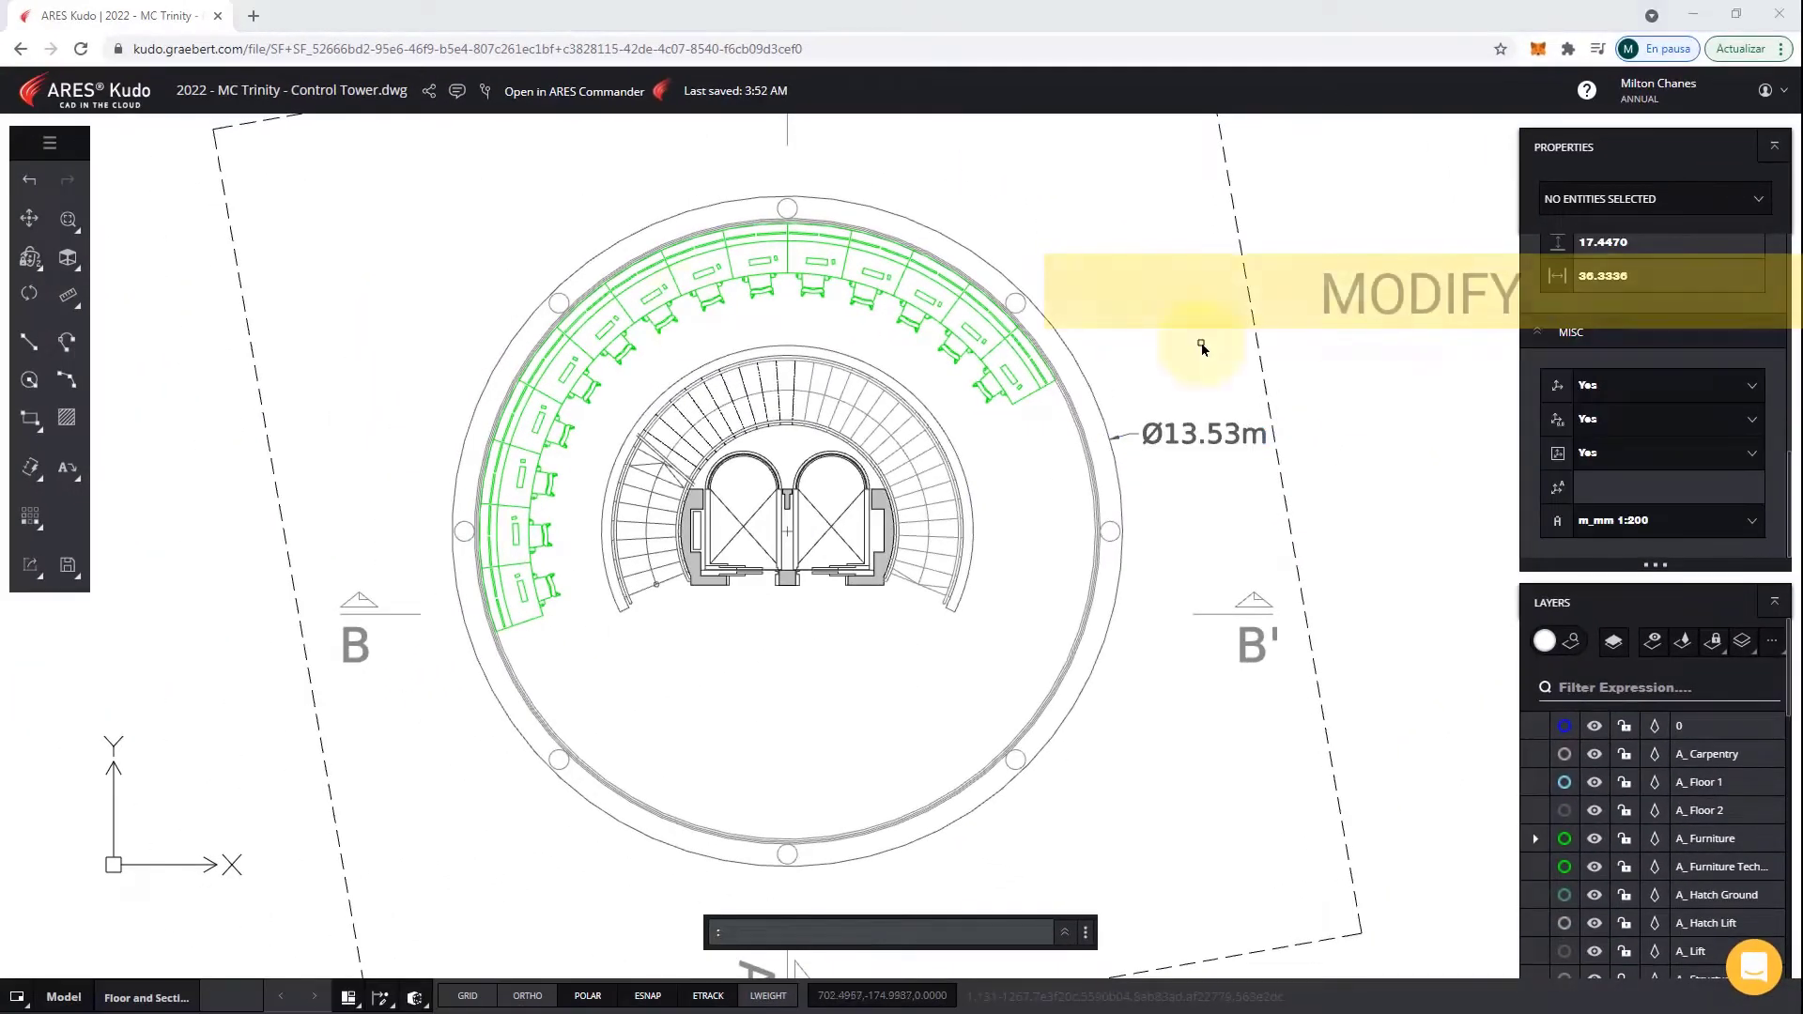
pyautogui.click(50, 142)
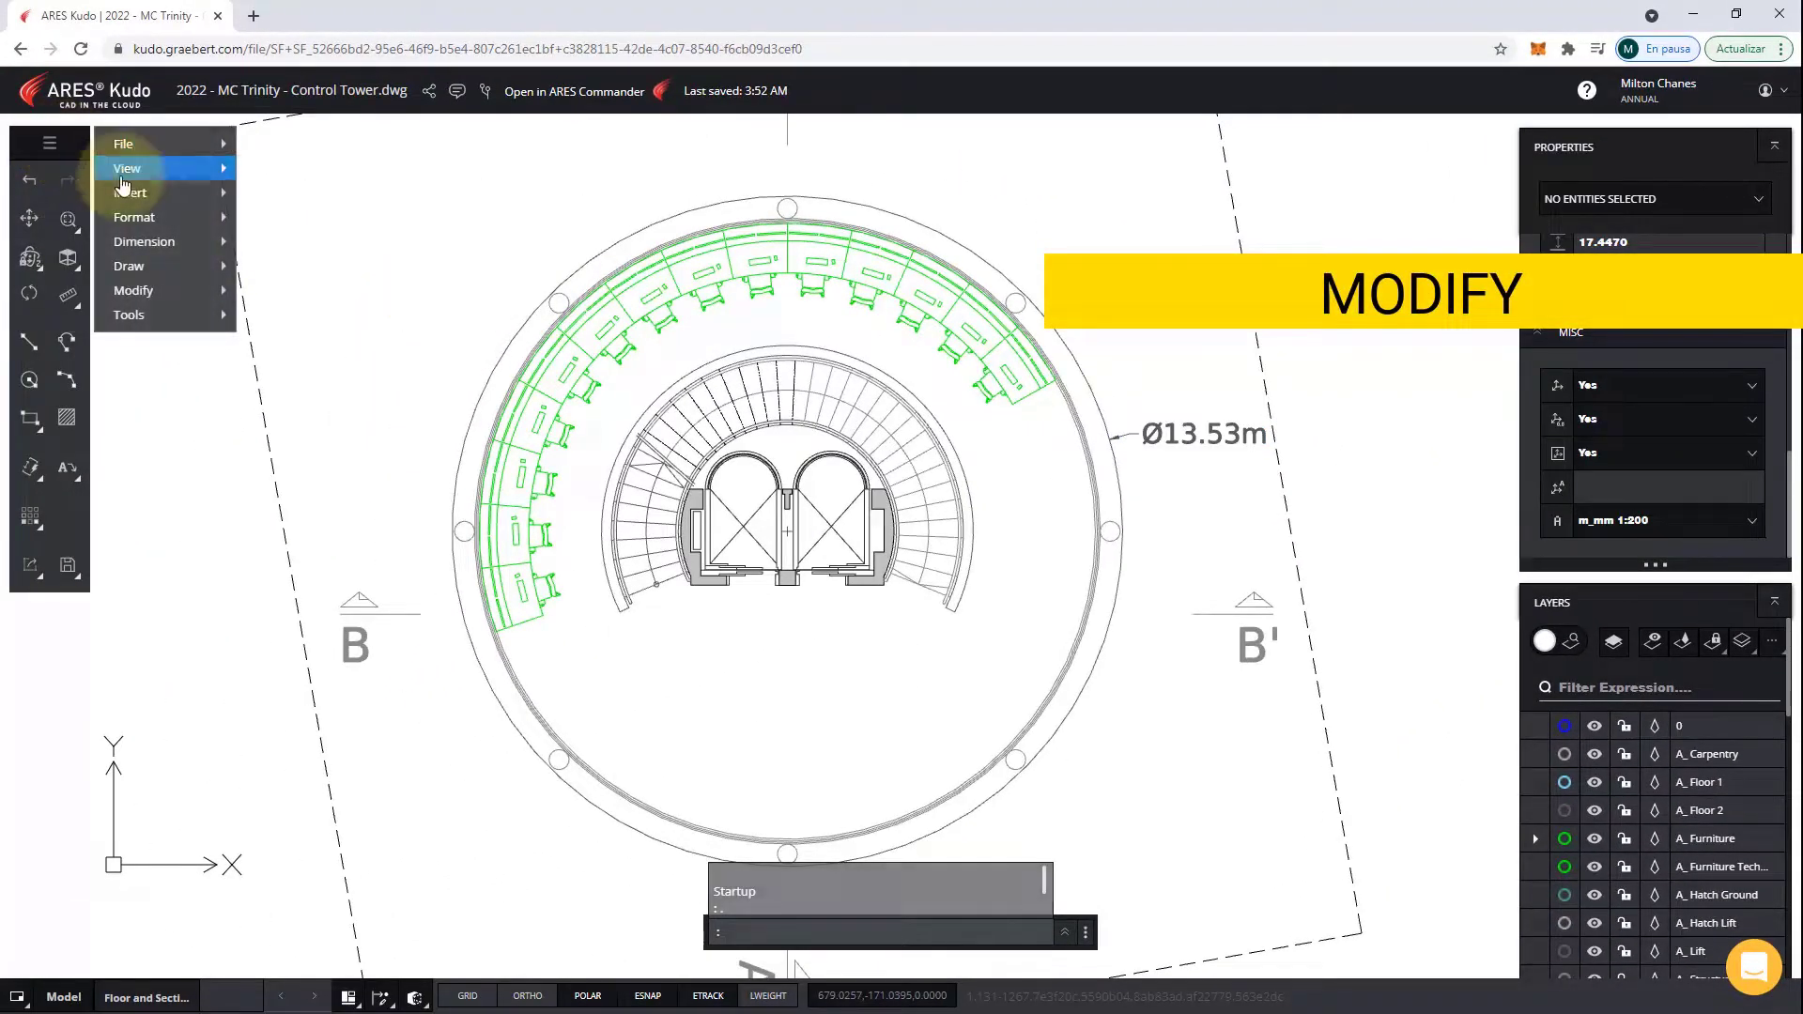
pyautogui.moveTo(201, 291)
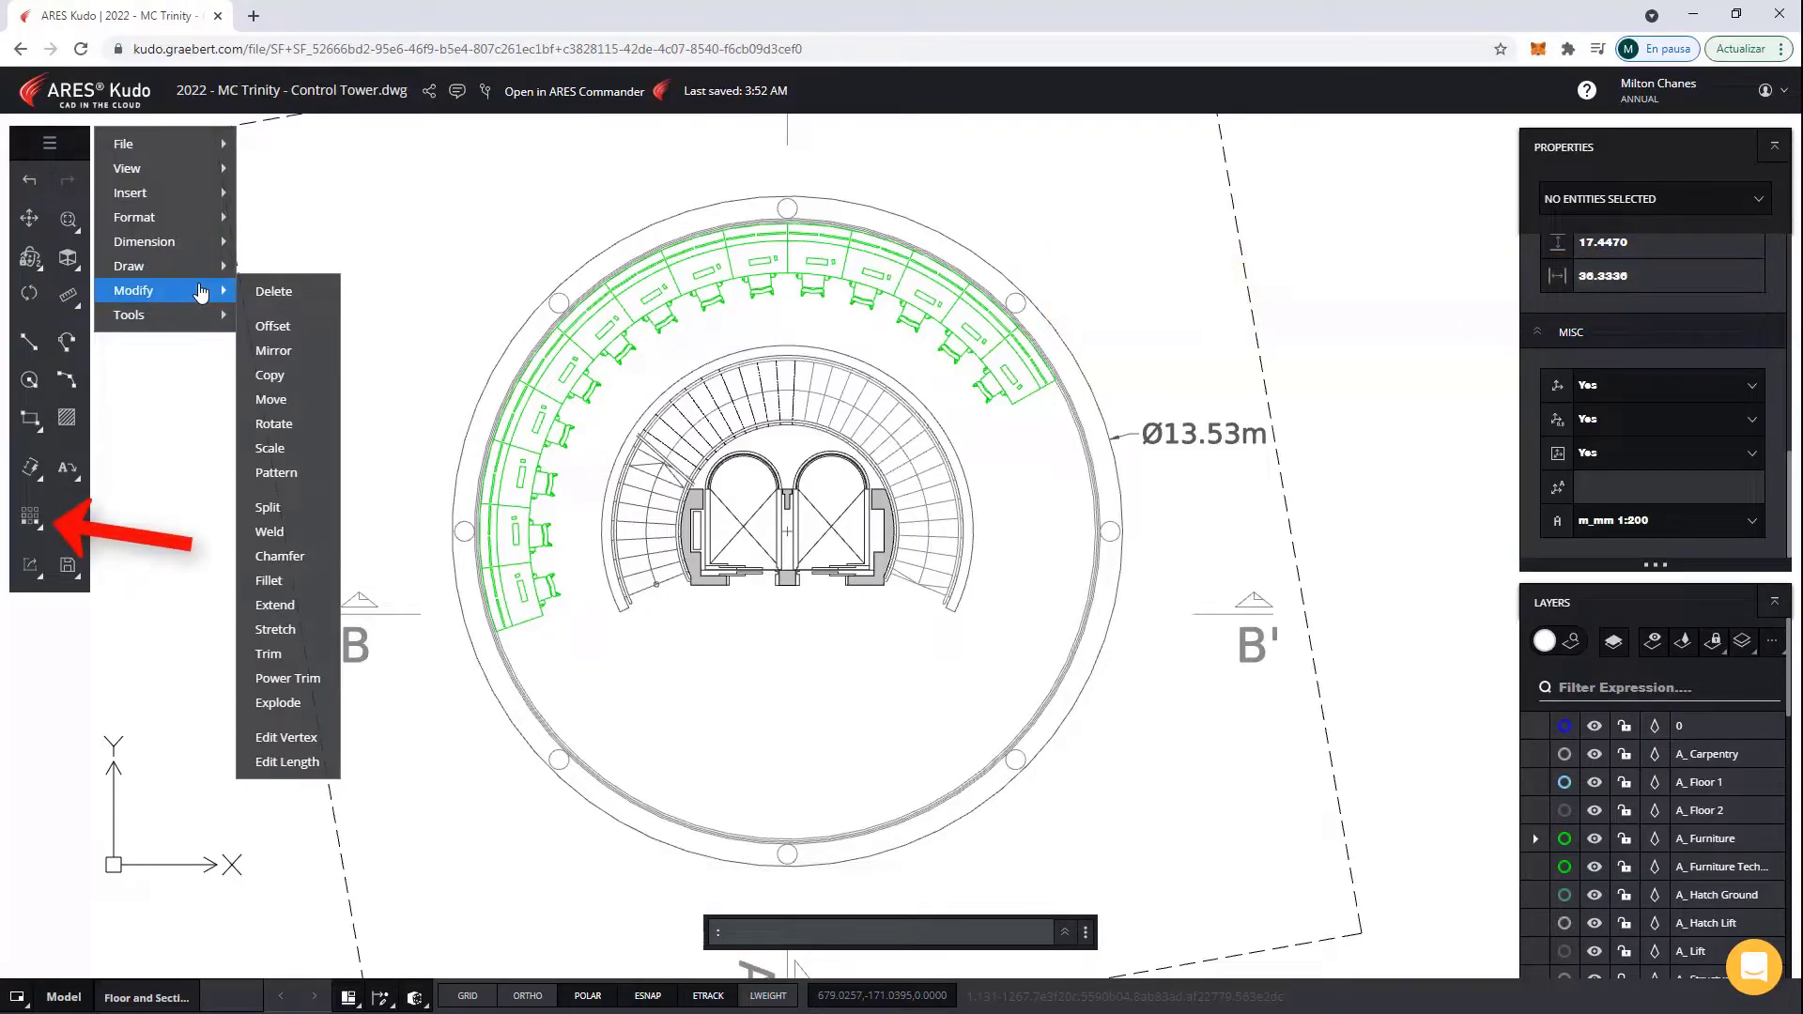
pyautogui.click(441, 222)
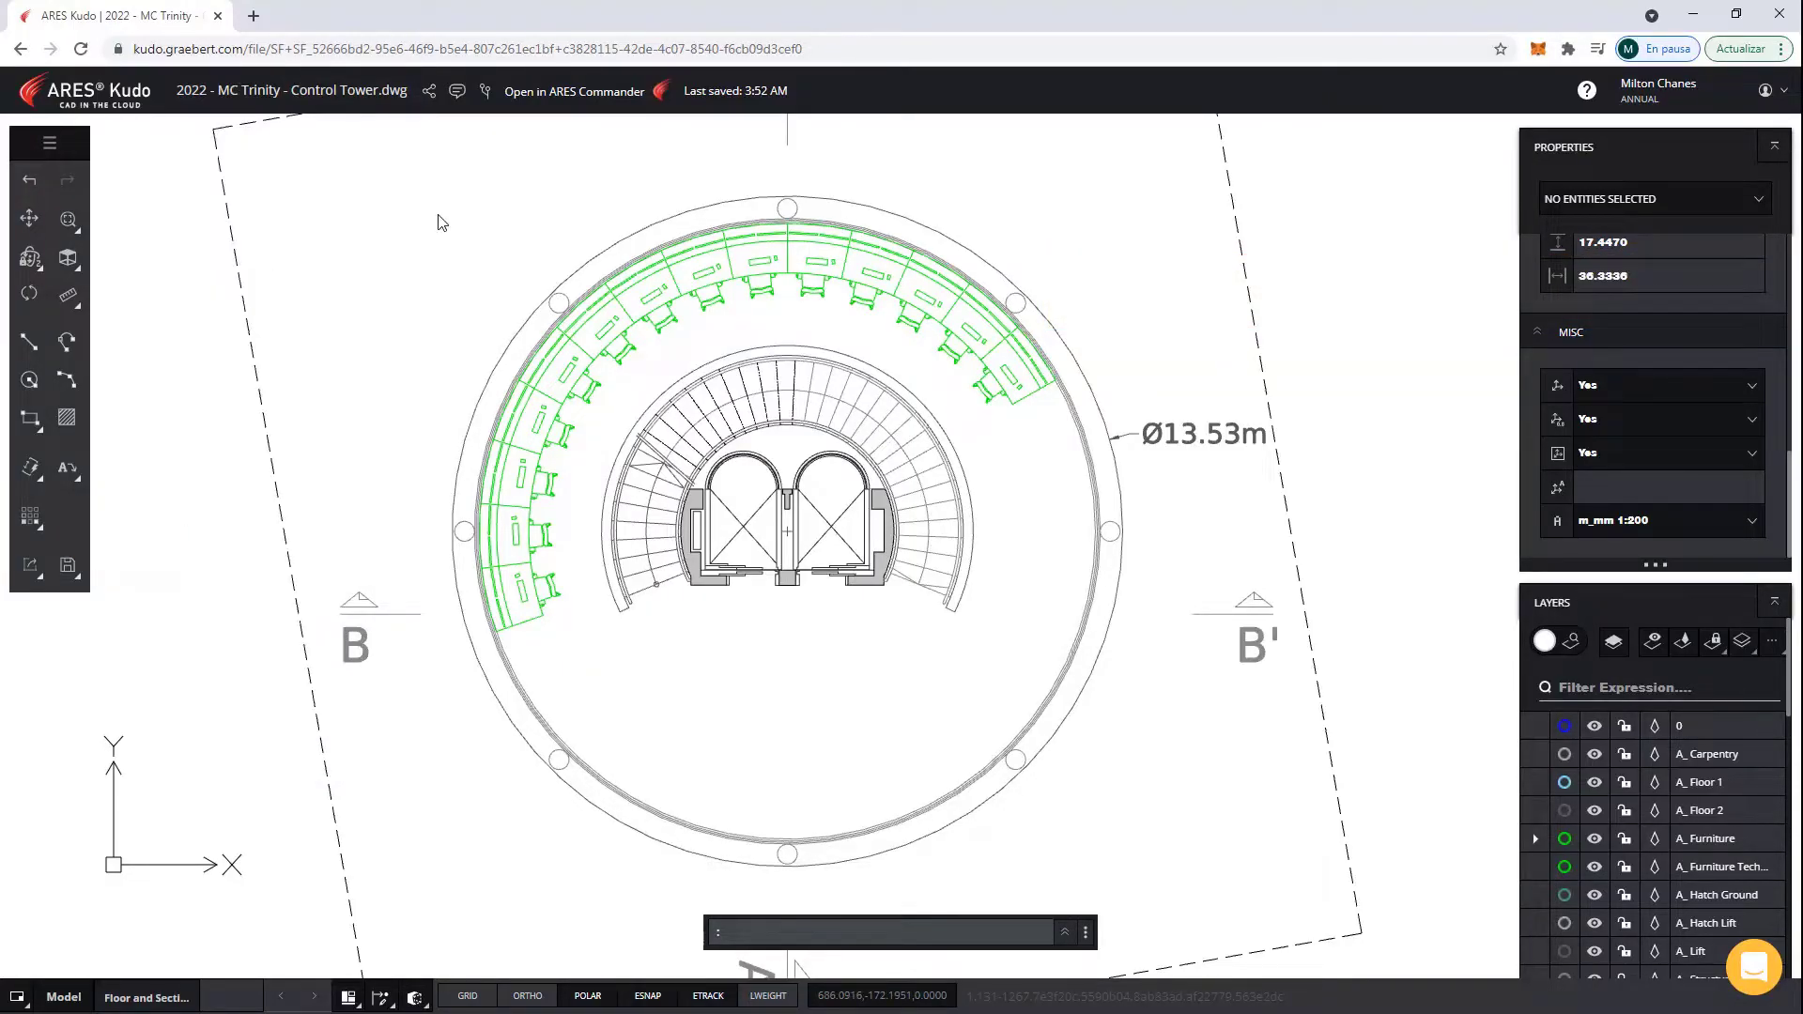
# Mirror the narrow rectangle in the lift core's side wall recess about the core's vertical centre line, keeping the original.
pyautogui.write('m')
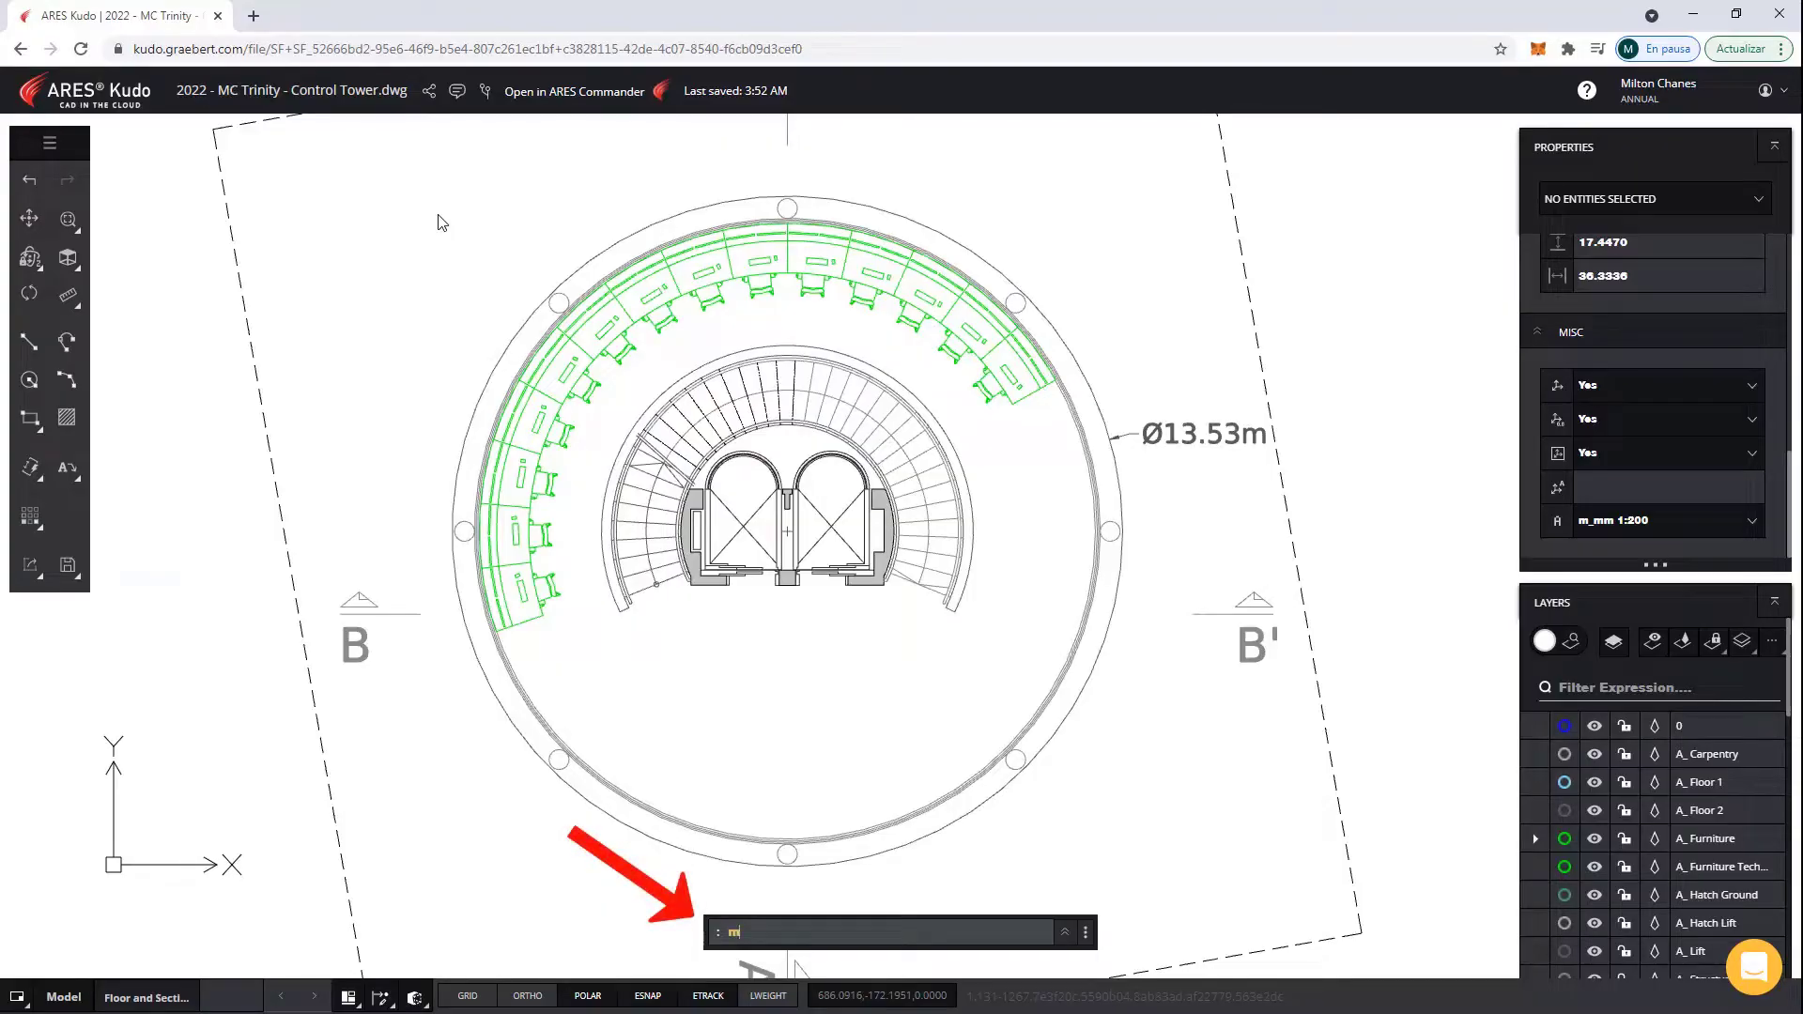
pyautogui.write('i')
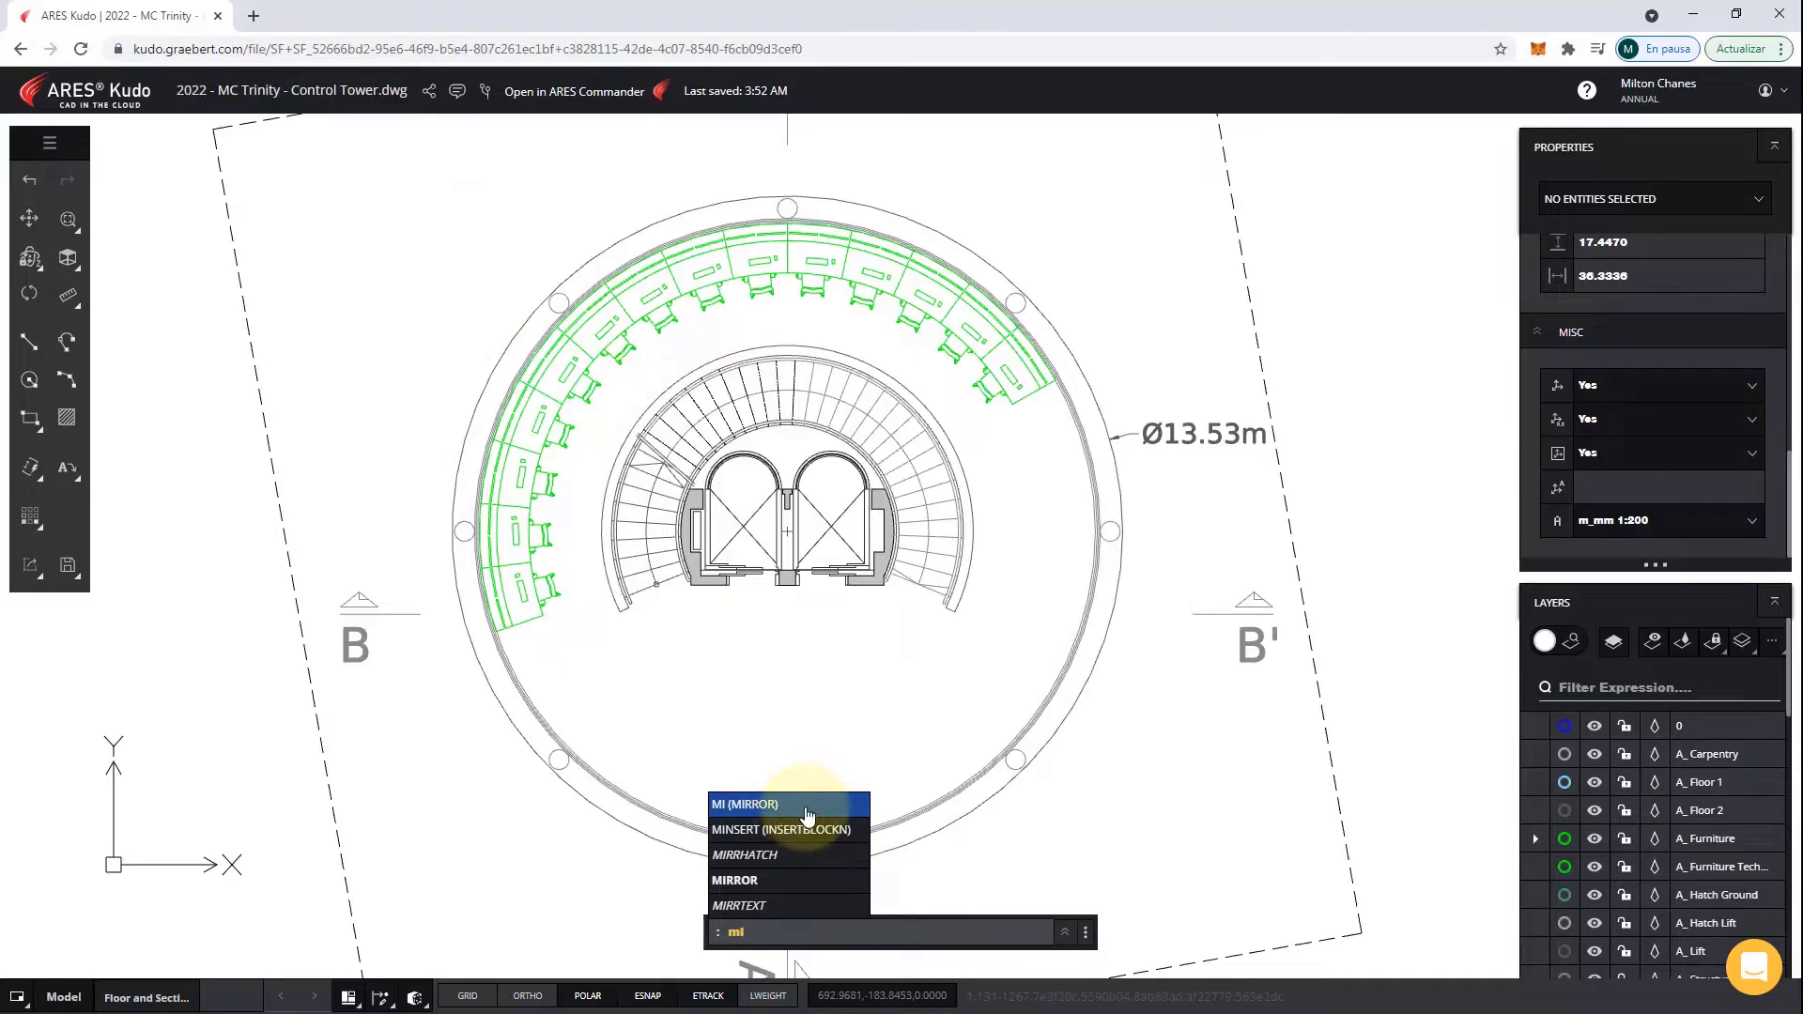
pyautogui.click(805, 814)
pyautogui.scroll(3, 822, 517)
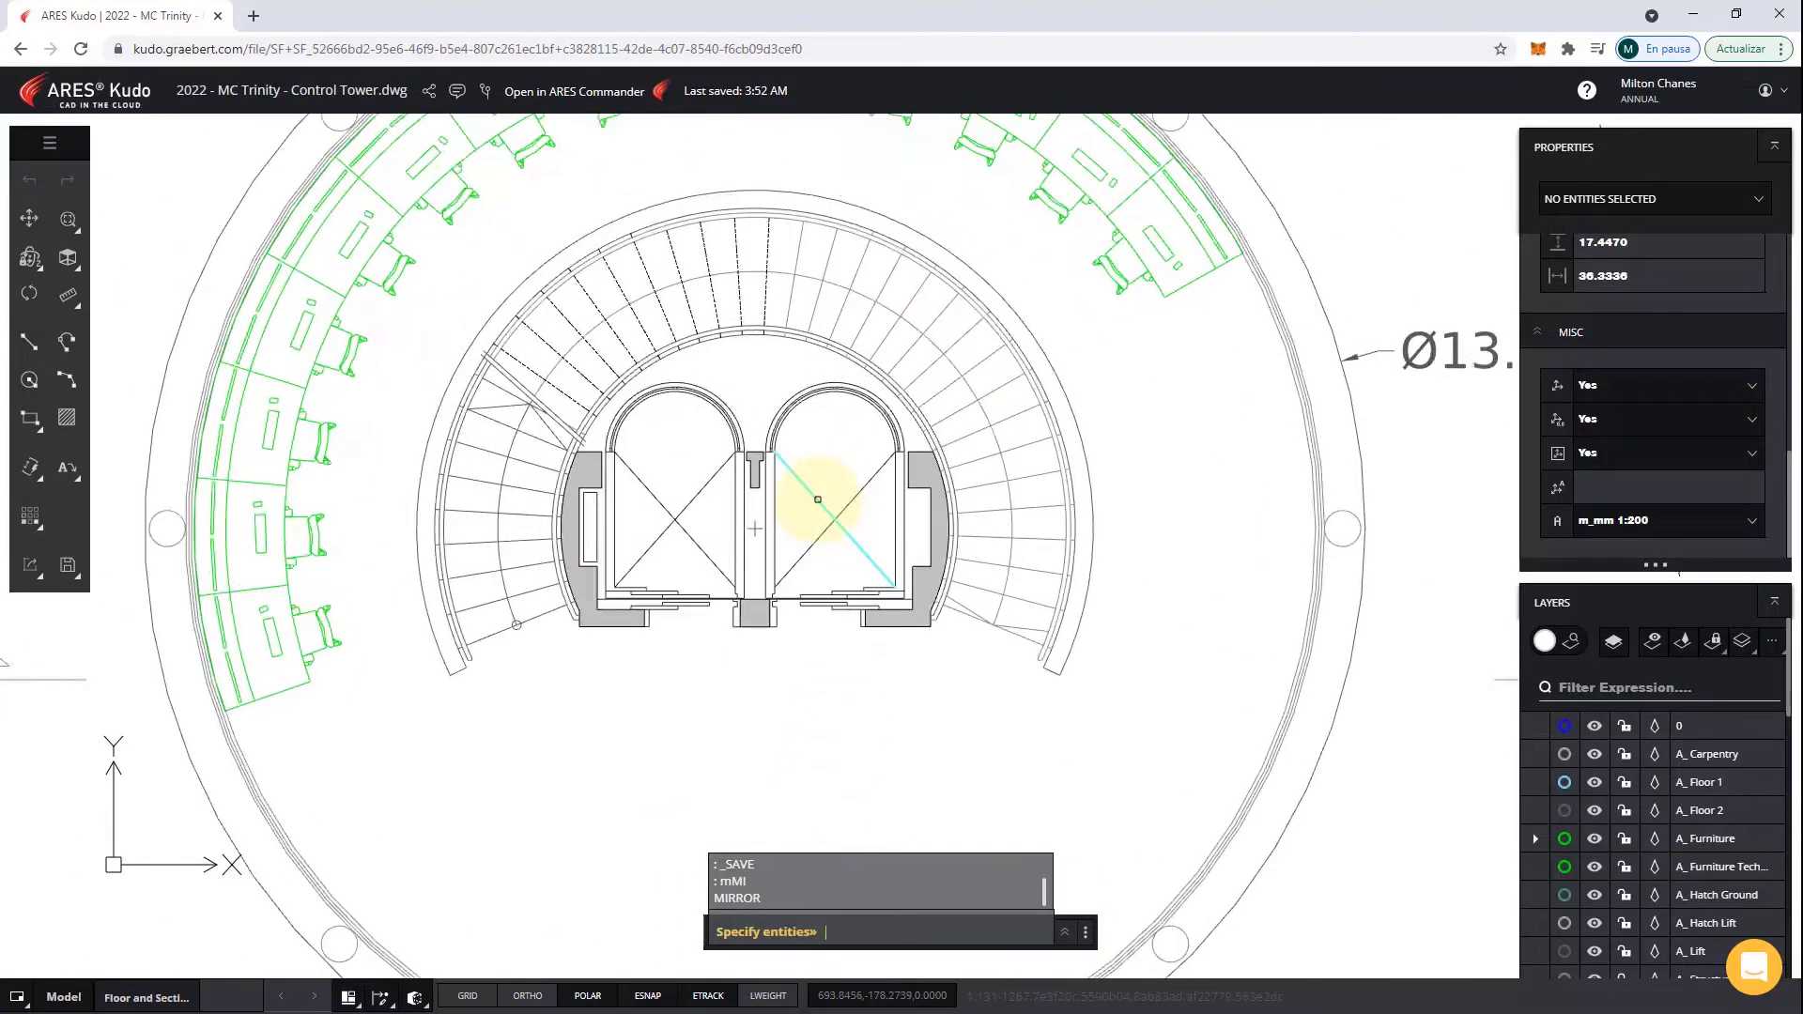
pyautogui.scroll(3, 818, 498)
pyautogui.click(327, 484)
pyautogui.press('Return')
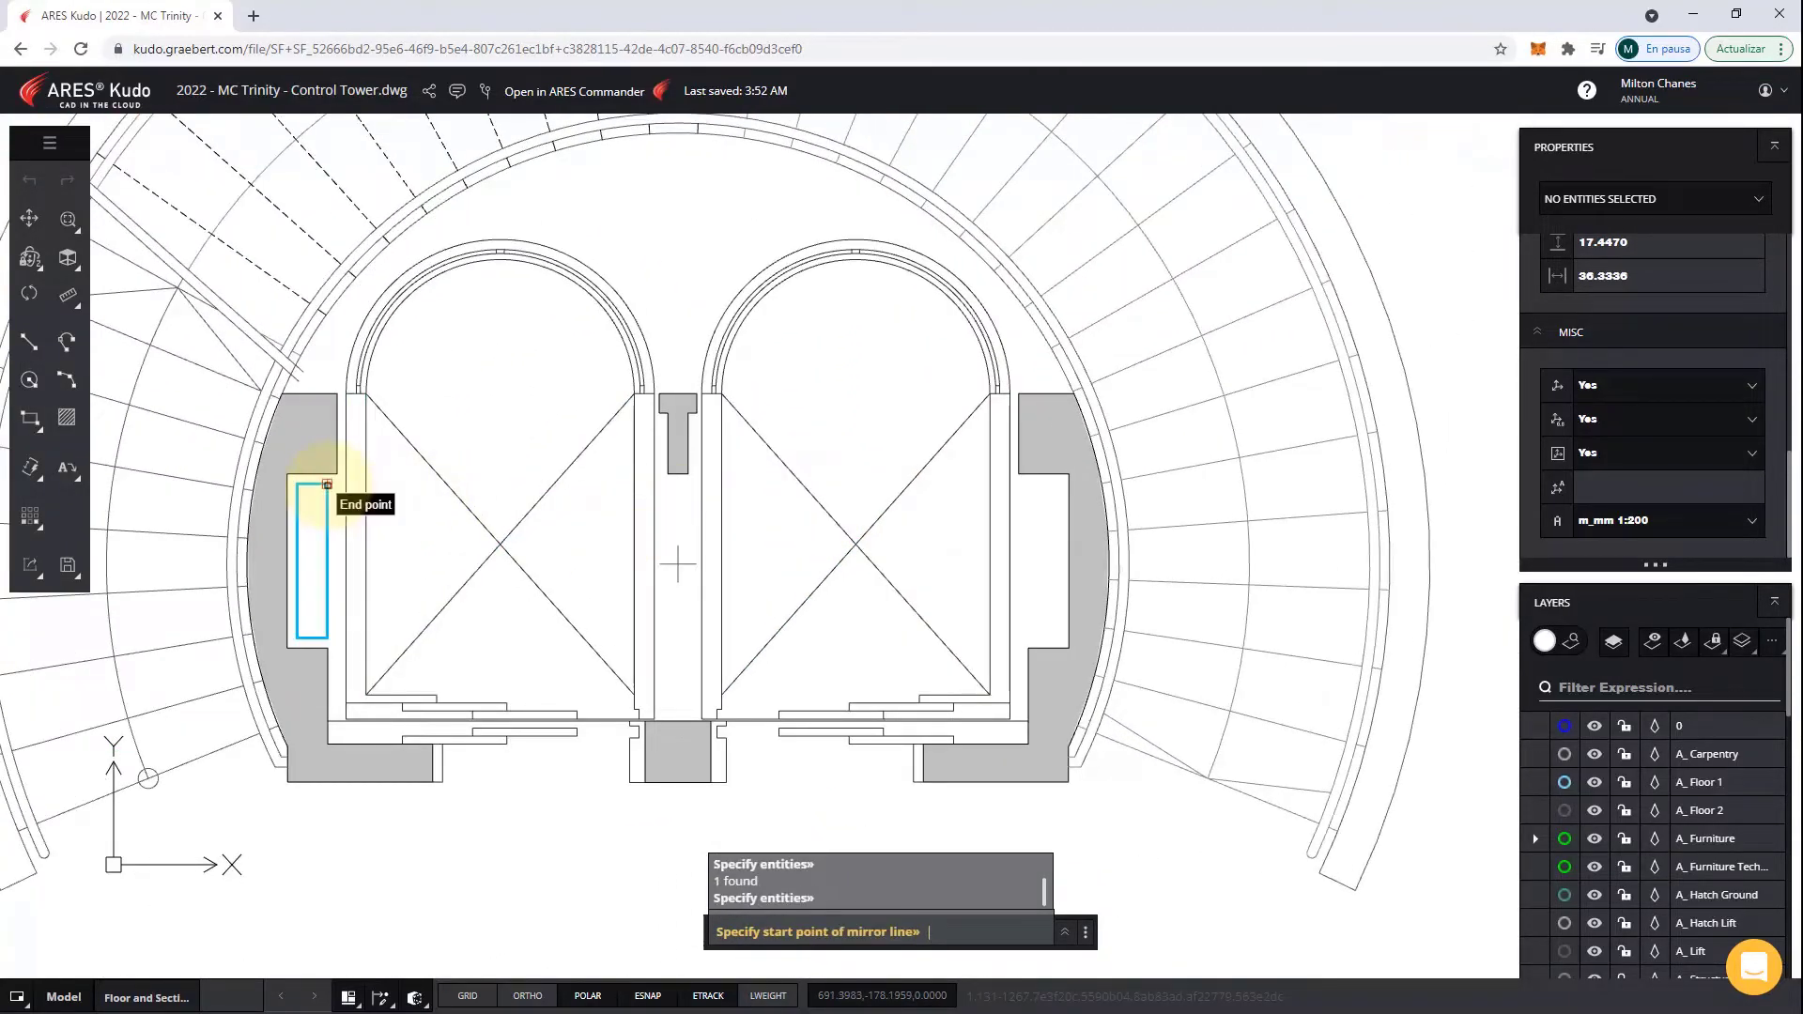
pyautogui.click(676, 721)
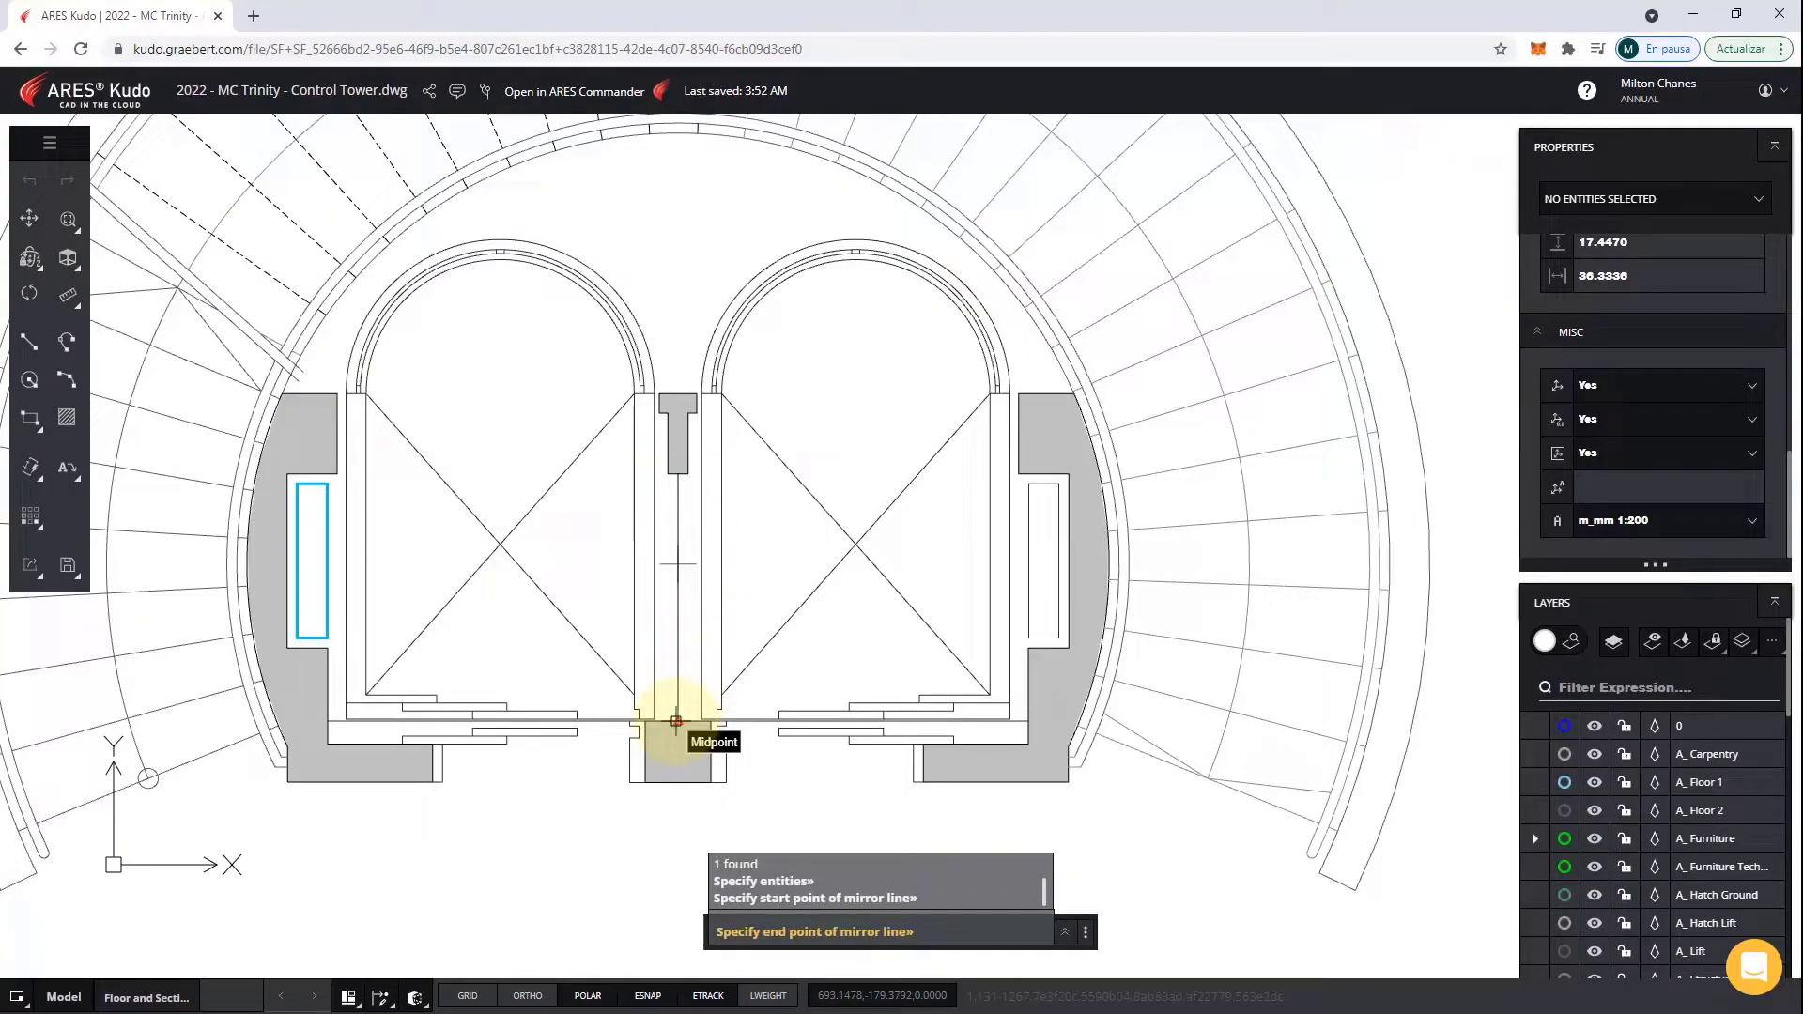
pyautogui.click(678, 563)
pyautogui.press('Return')
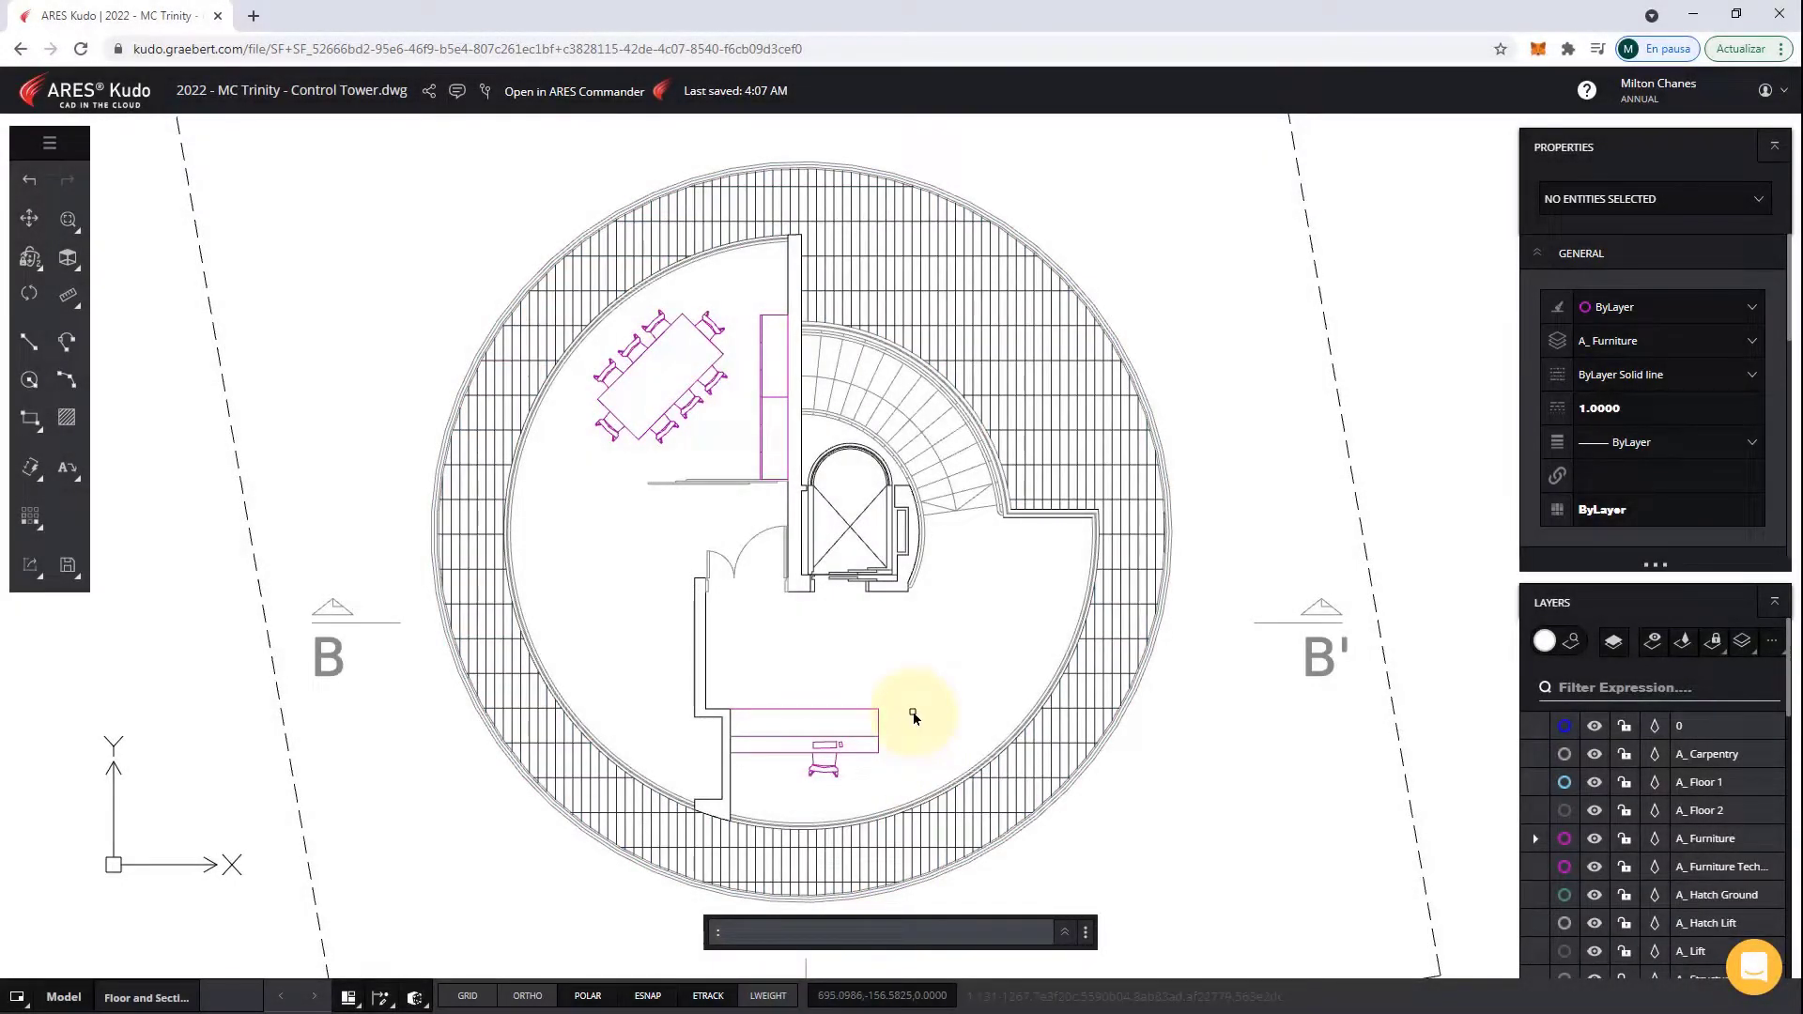
# Insert the small circular block inside the curved wall near its corner and specify it as the entity for a circular pattern.
pyautogui.write('I')
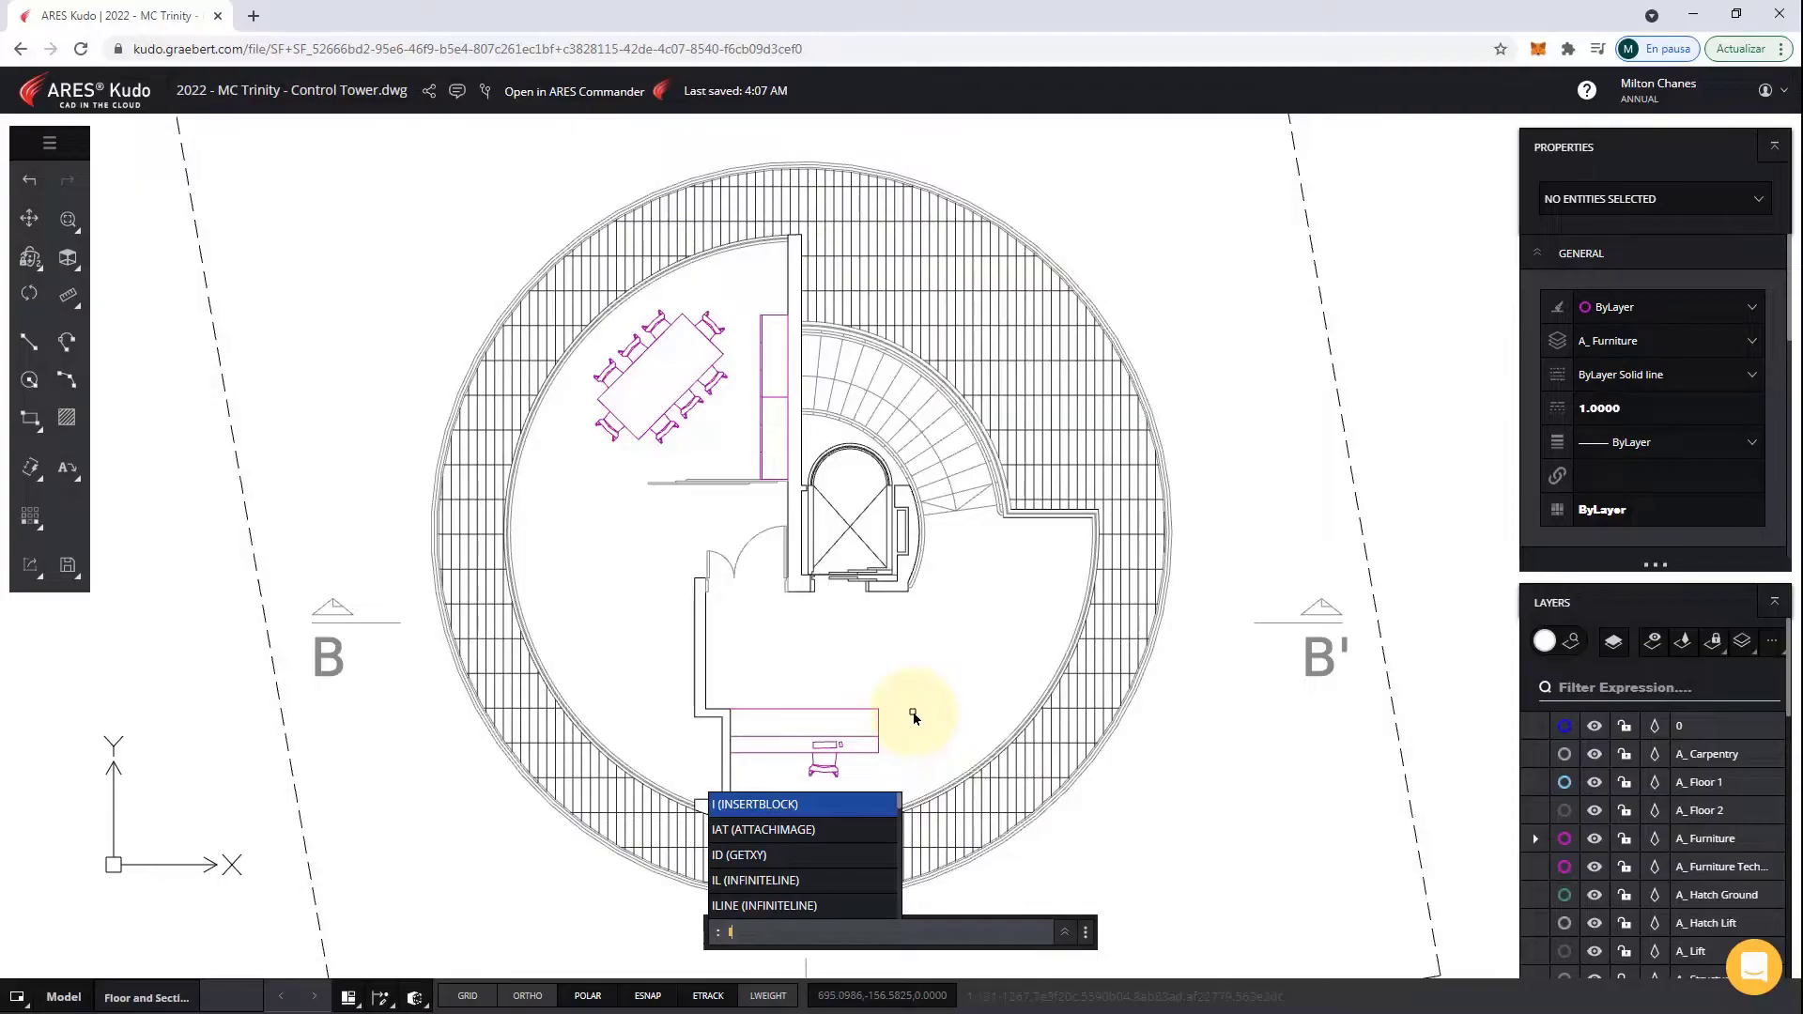
pyautogui.click(823, 805)
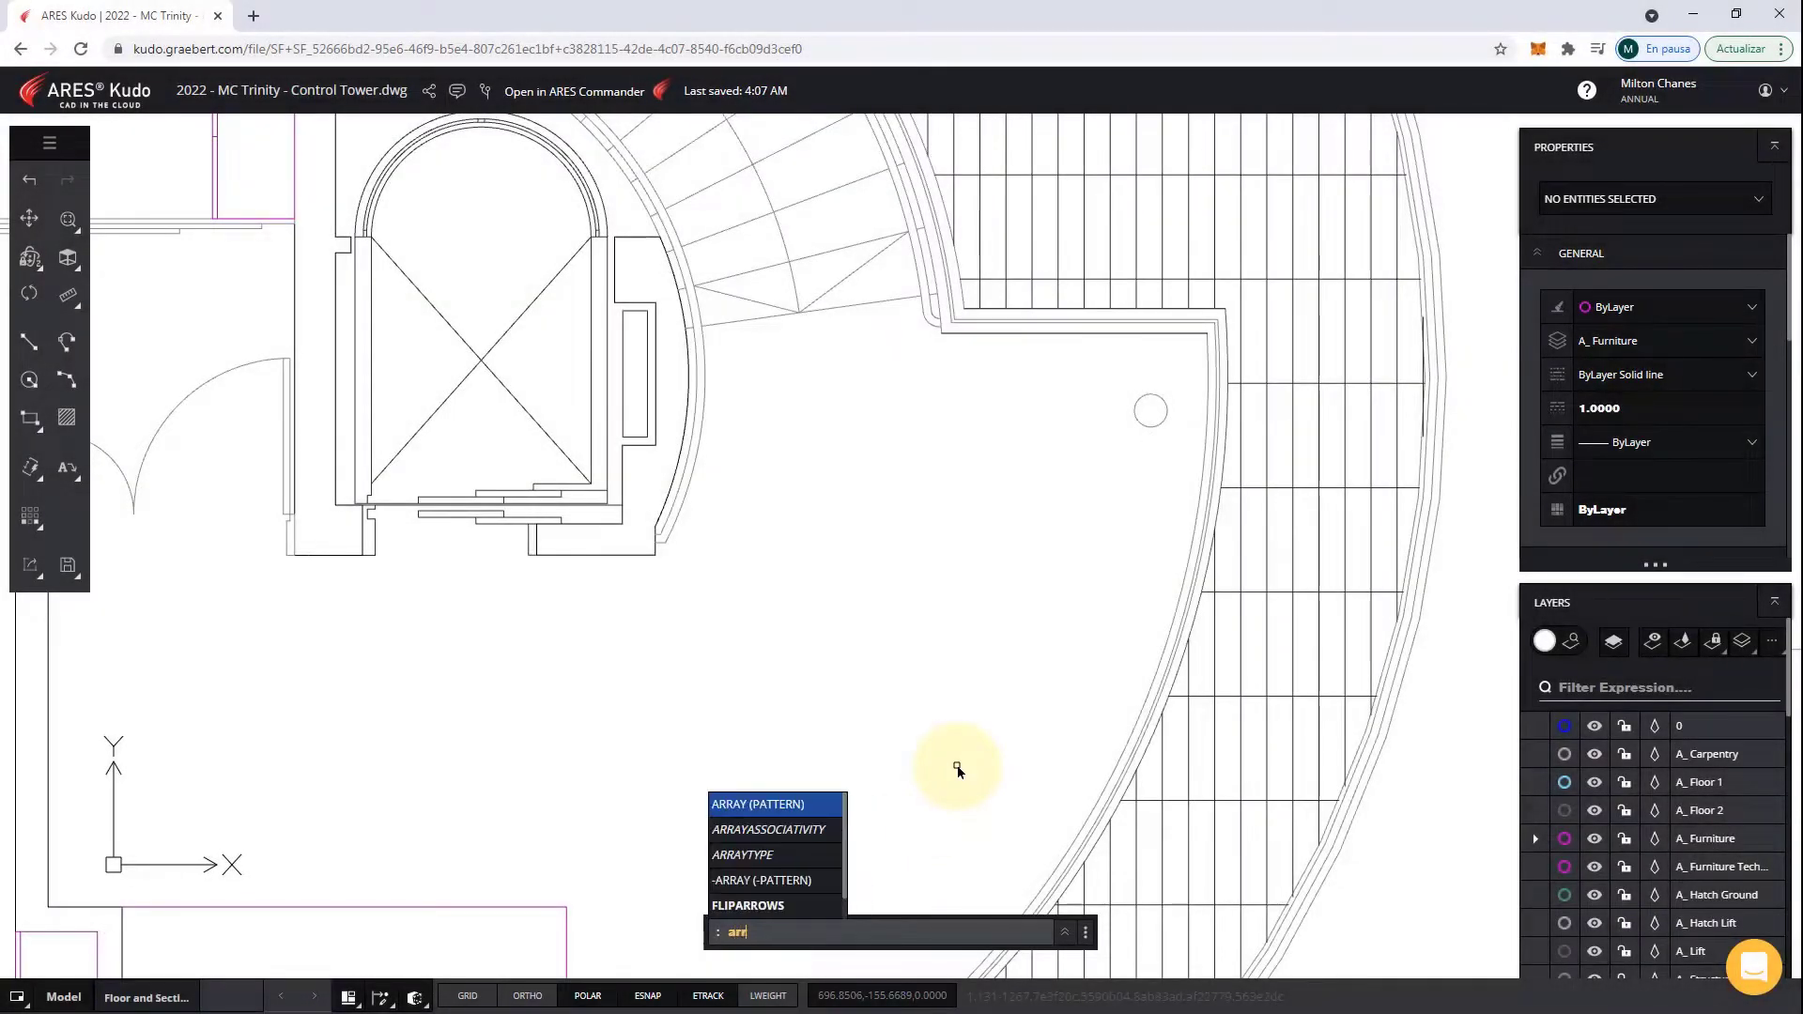
pyautogui.click(793, 799)
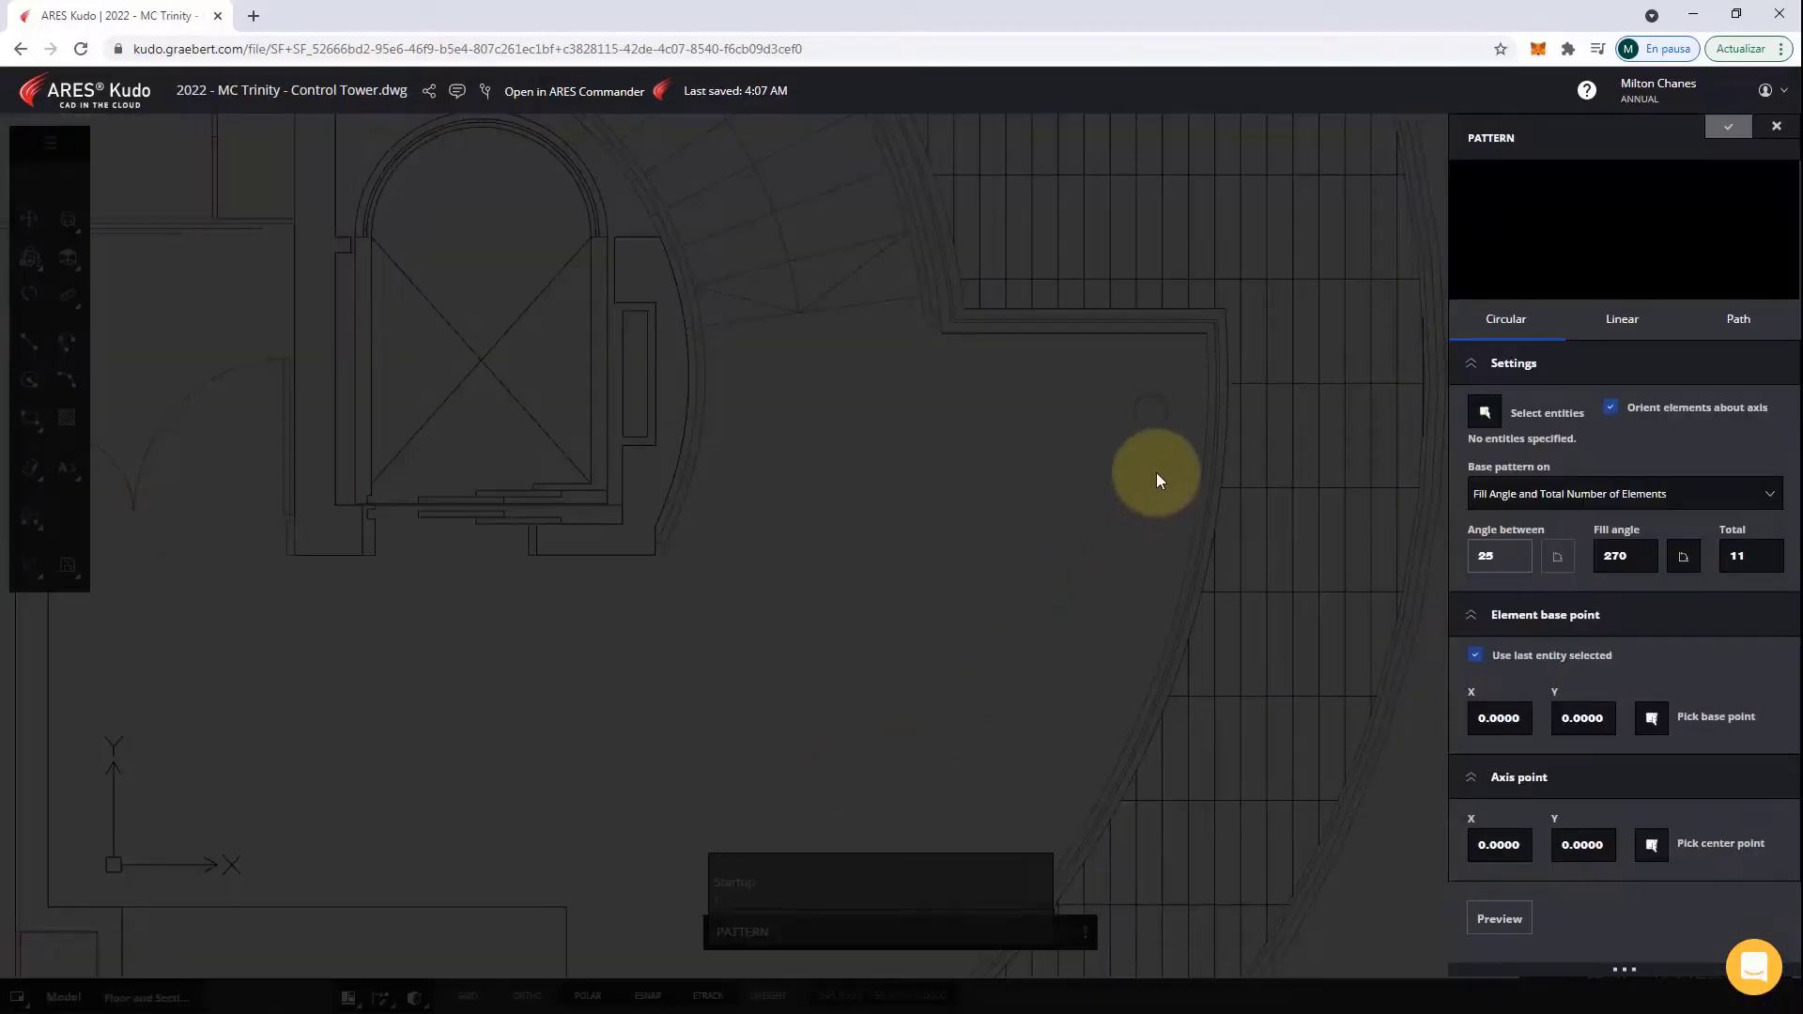
pyautogui.click(1482, 413)
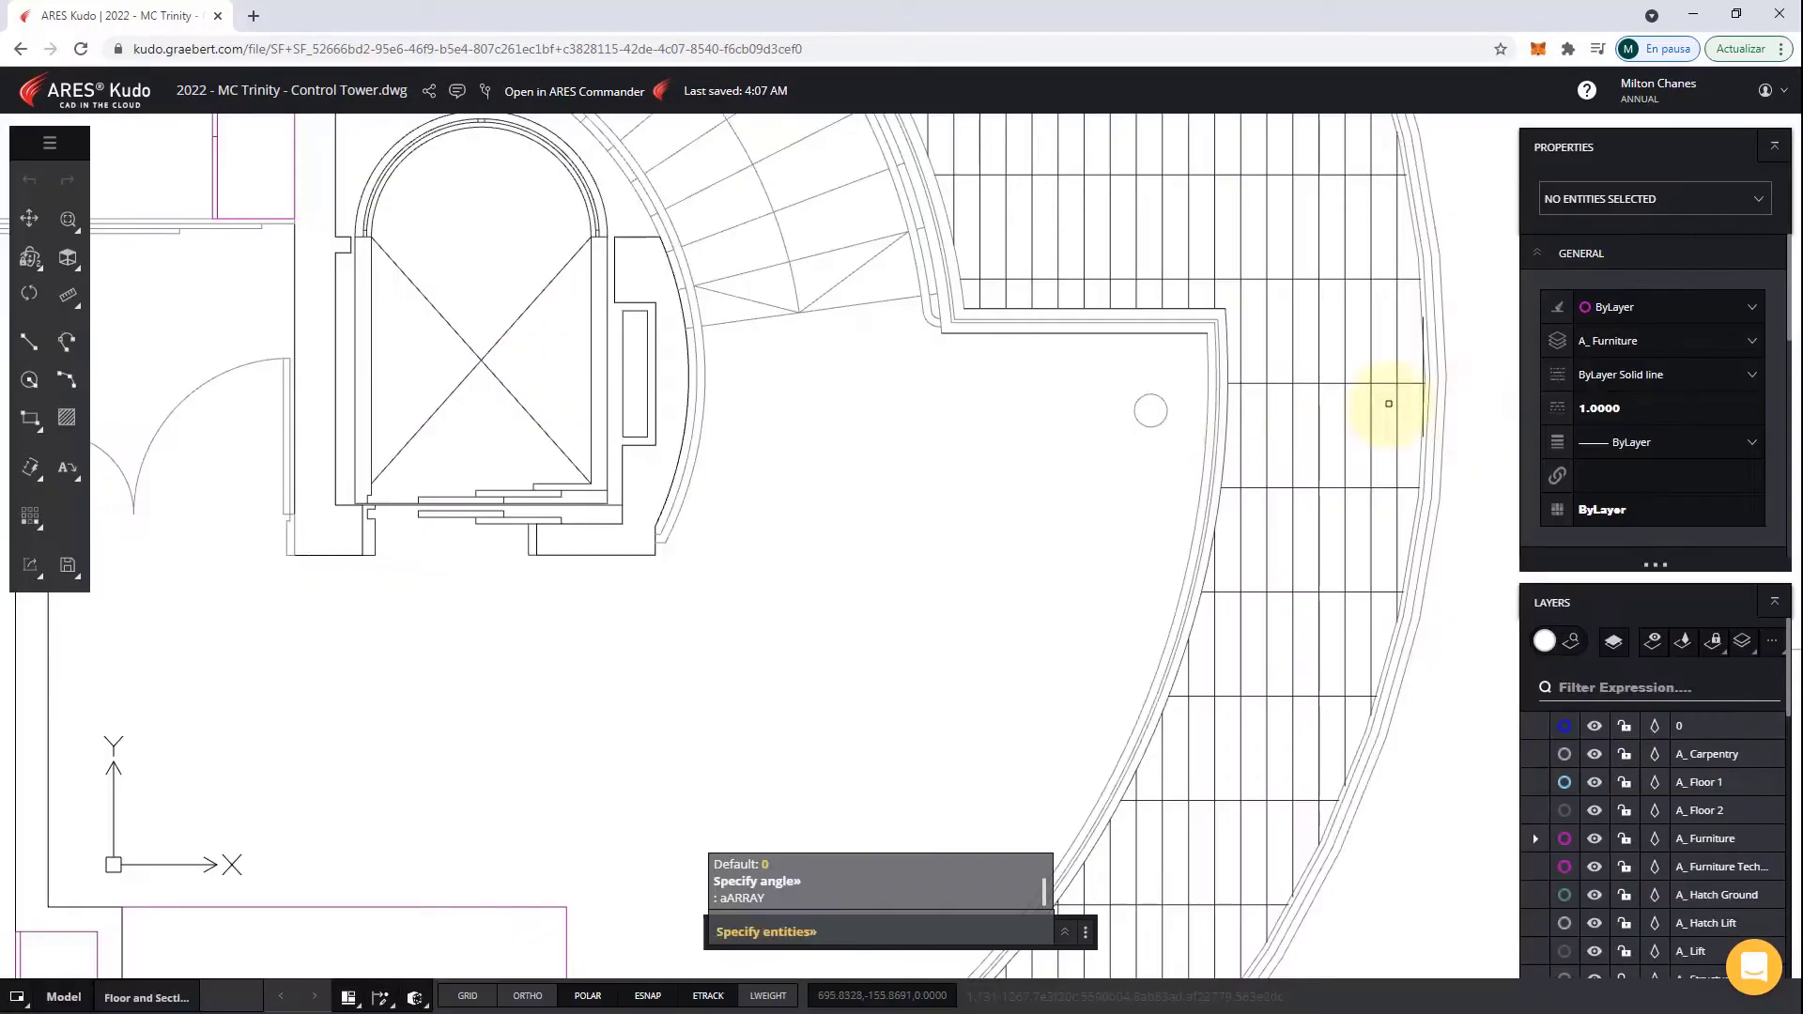
pyautogui.press('Return')
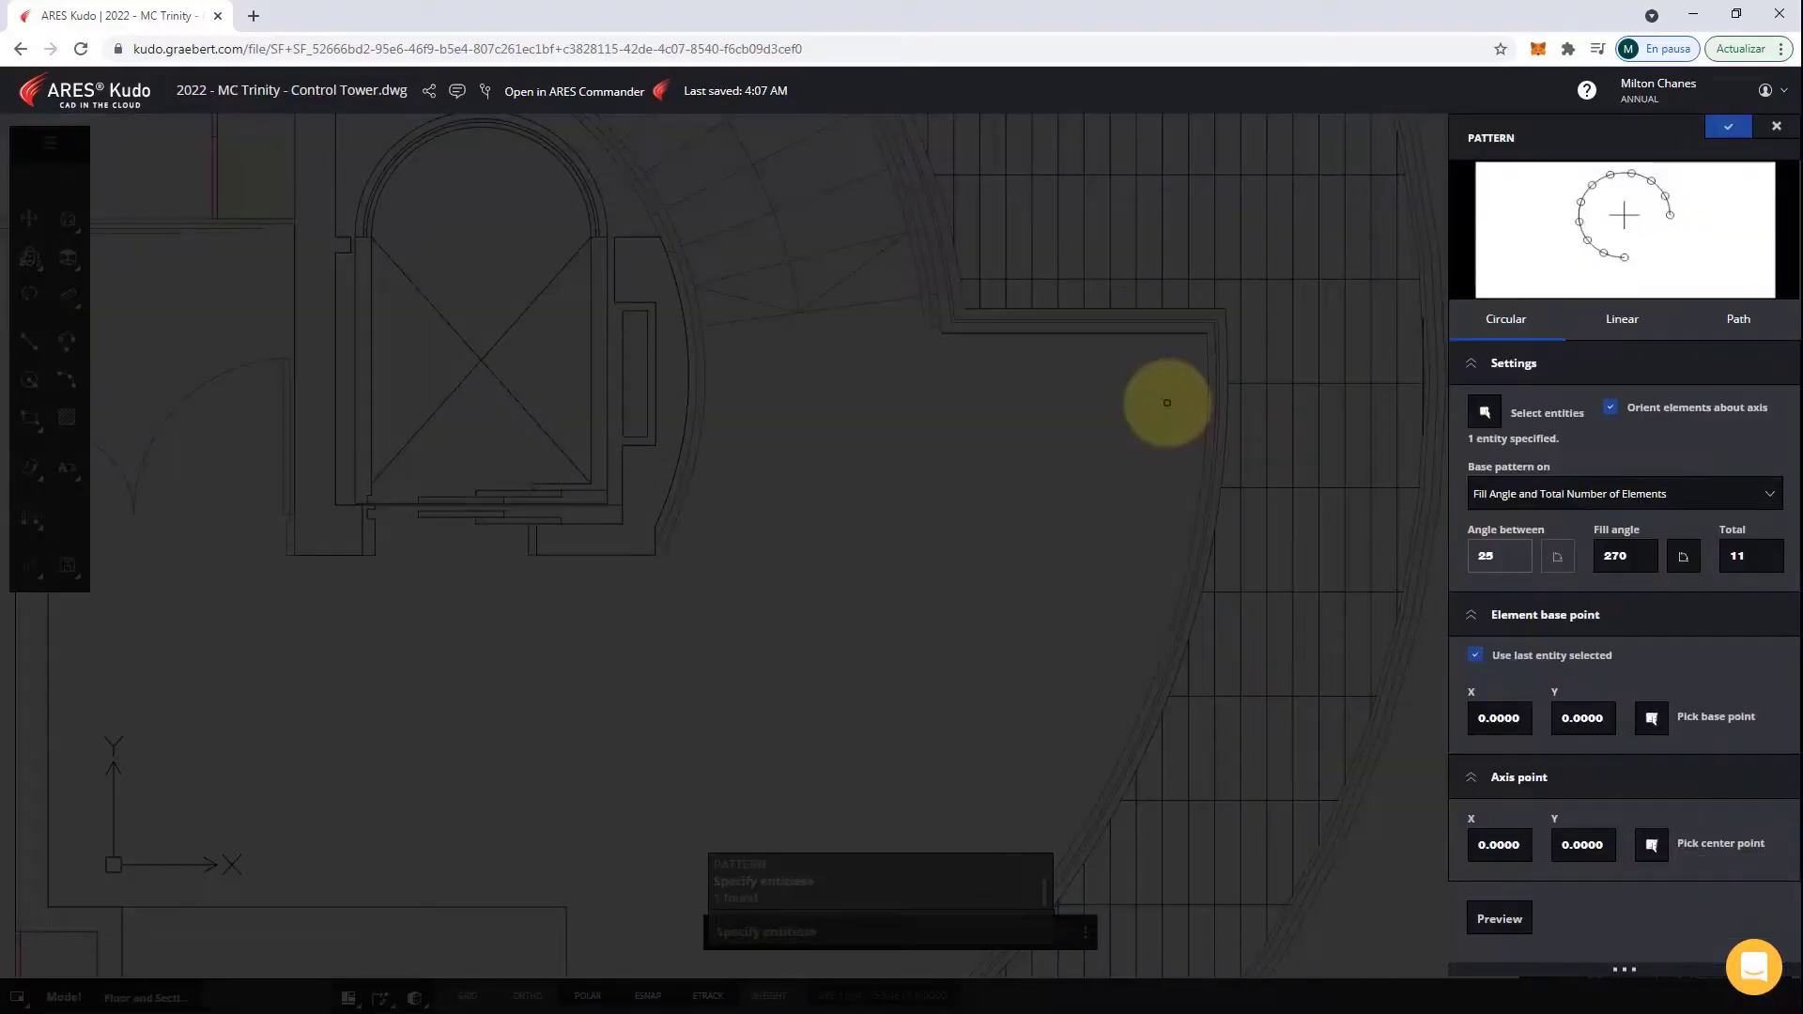
# Create the circular pattern with a fill angle of -250 and 11 elements, centred on the curved wall's centre point.
pyautogui.moveTo(1647, 557); pyautogui.dragTo(1571, 556)
pyautogui.write('-250')
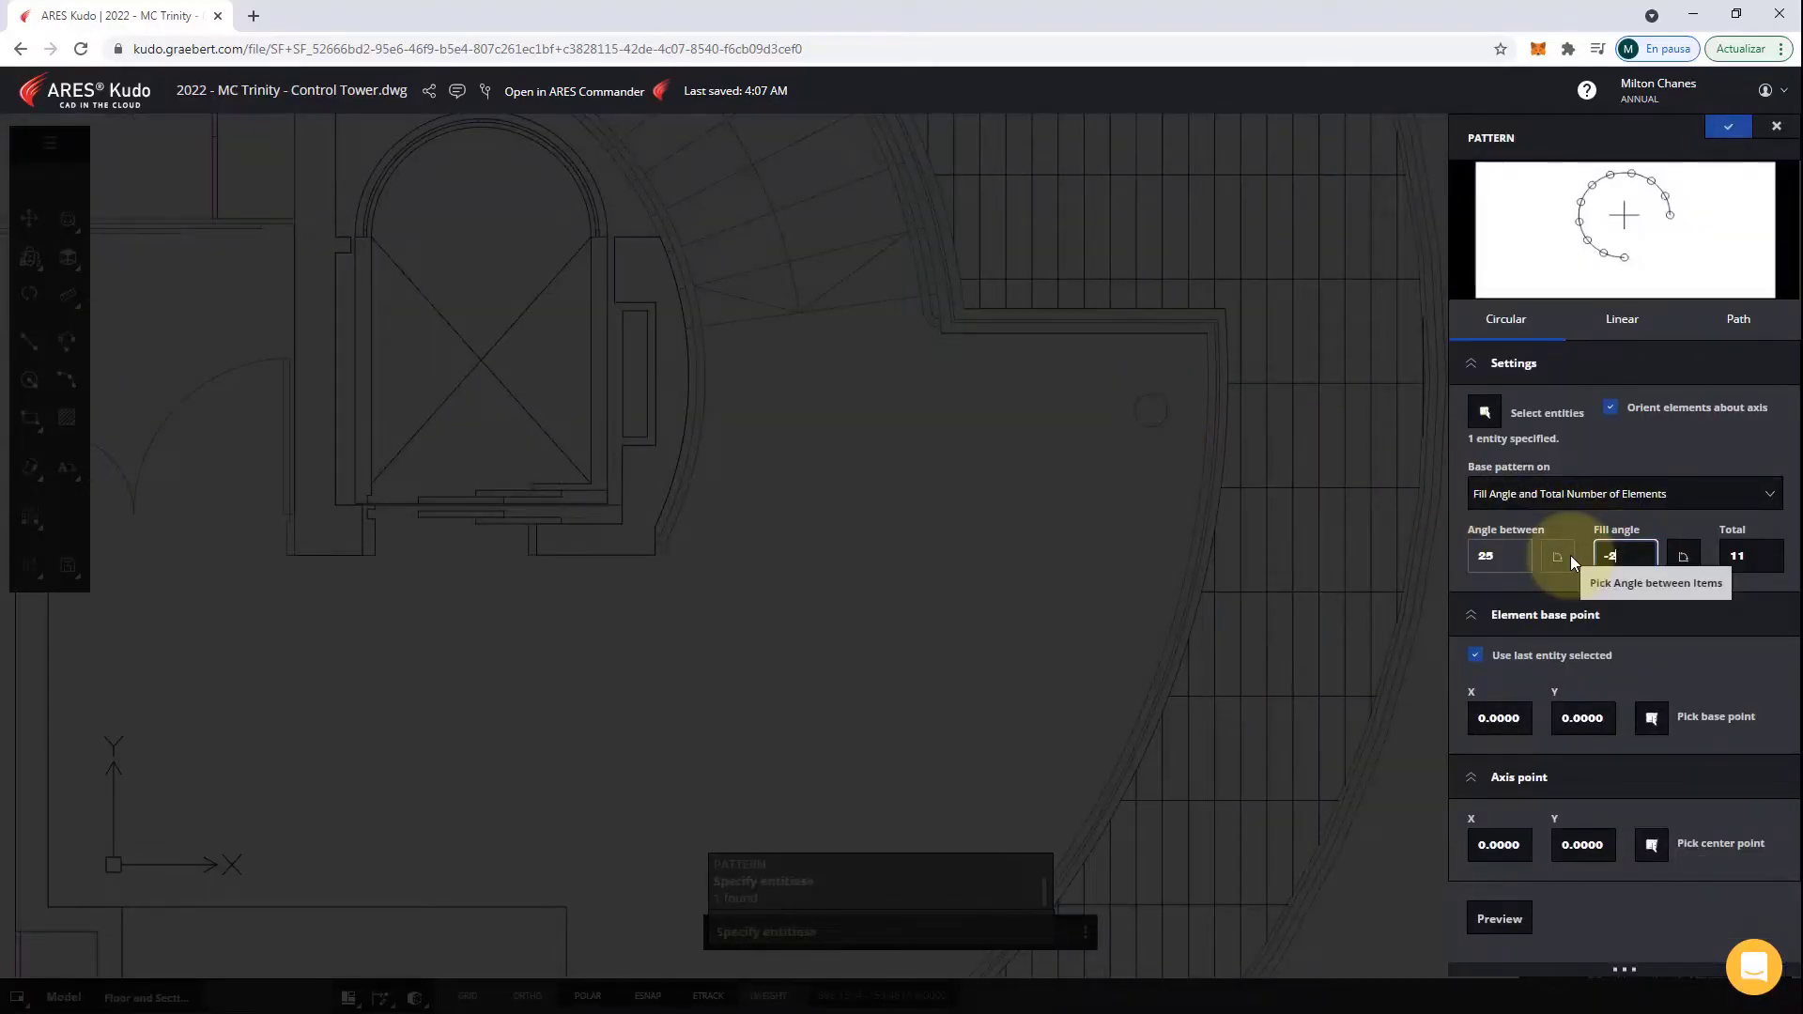
pyautogui.click(1754, 556)
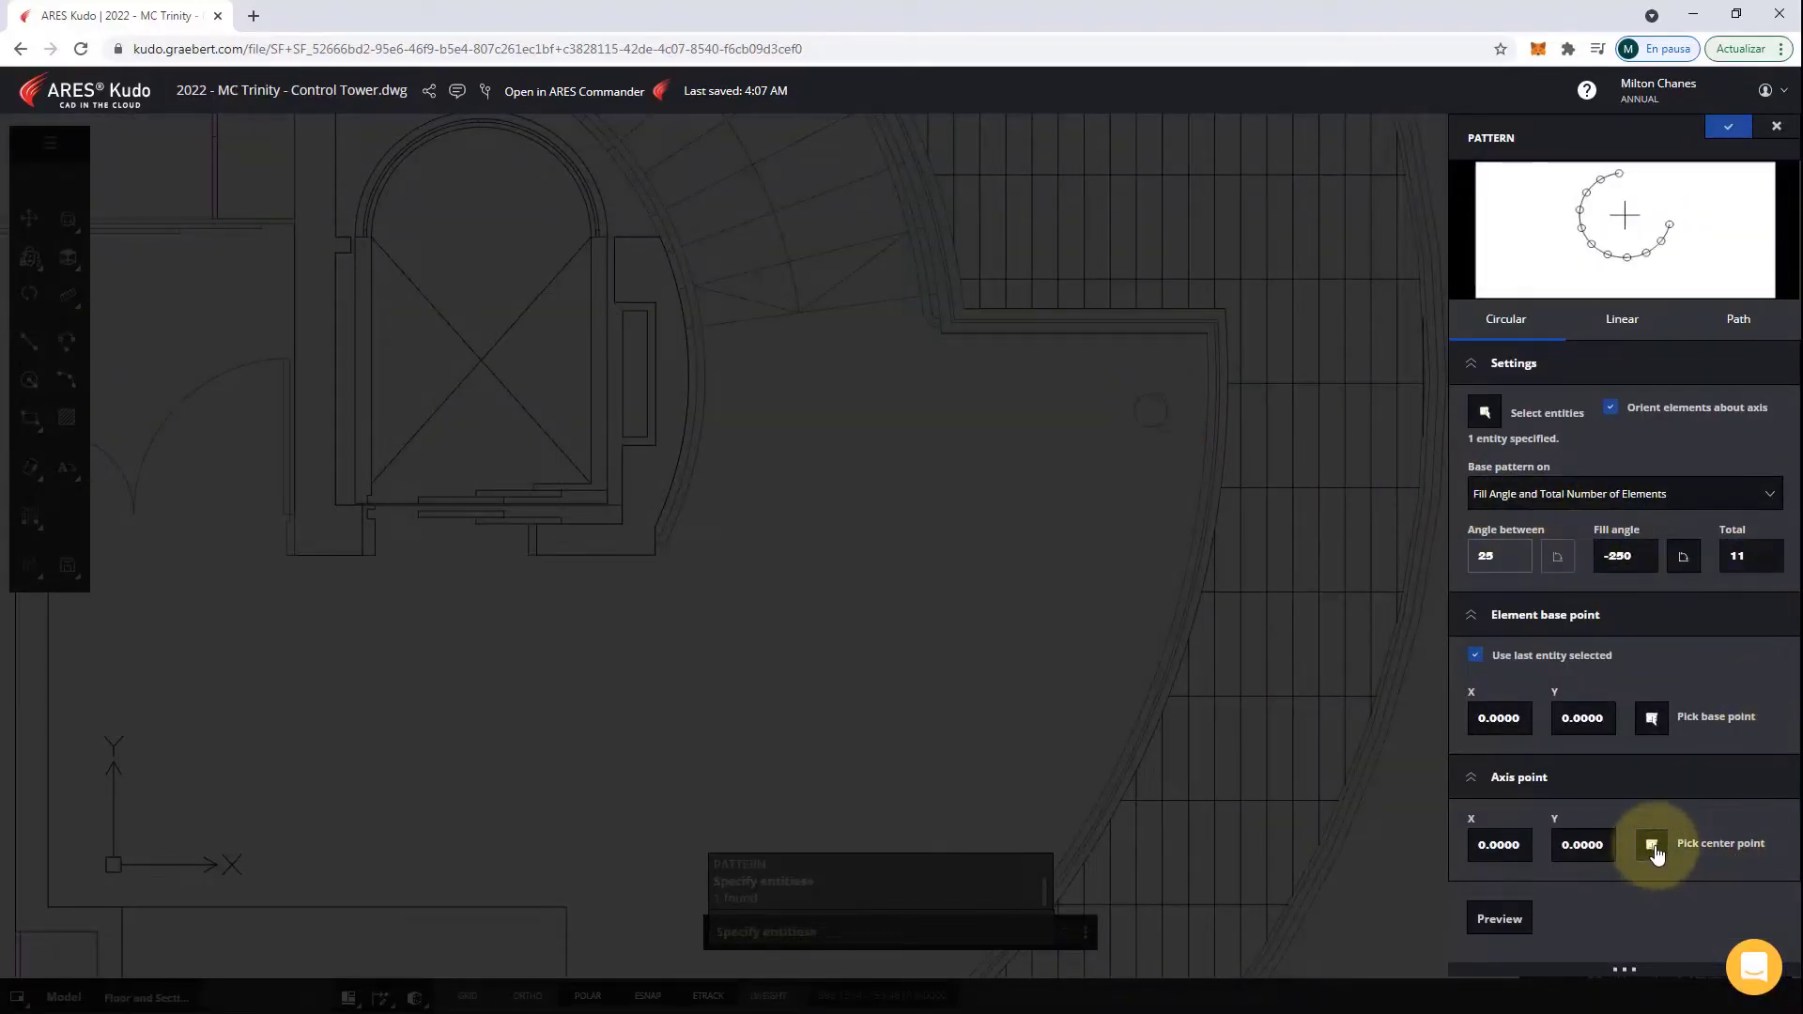
pyautogui.click(1651, 844)
pyautogui.scroll(-3, 1340, 664)
pyautogui.keyDown('shift'); pyautogui.rightClick(949, 601); pyautogui.keyUp('shift')
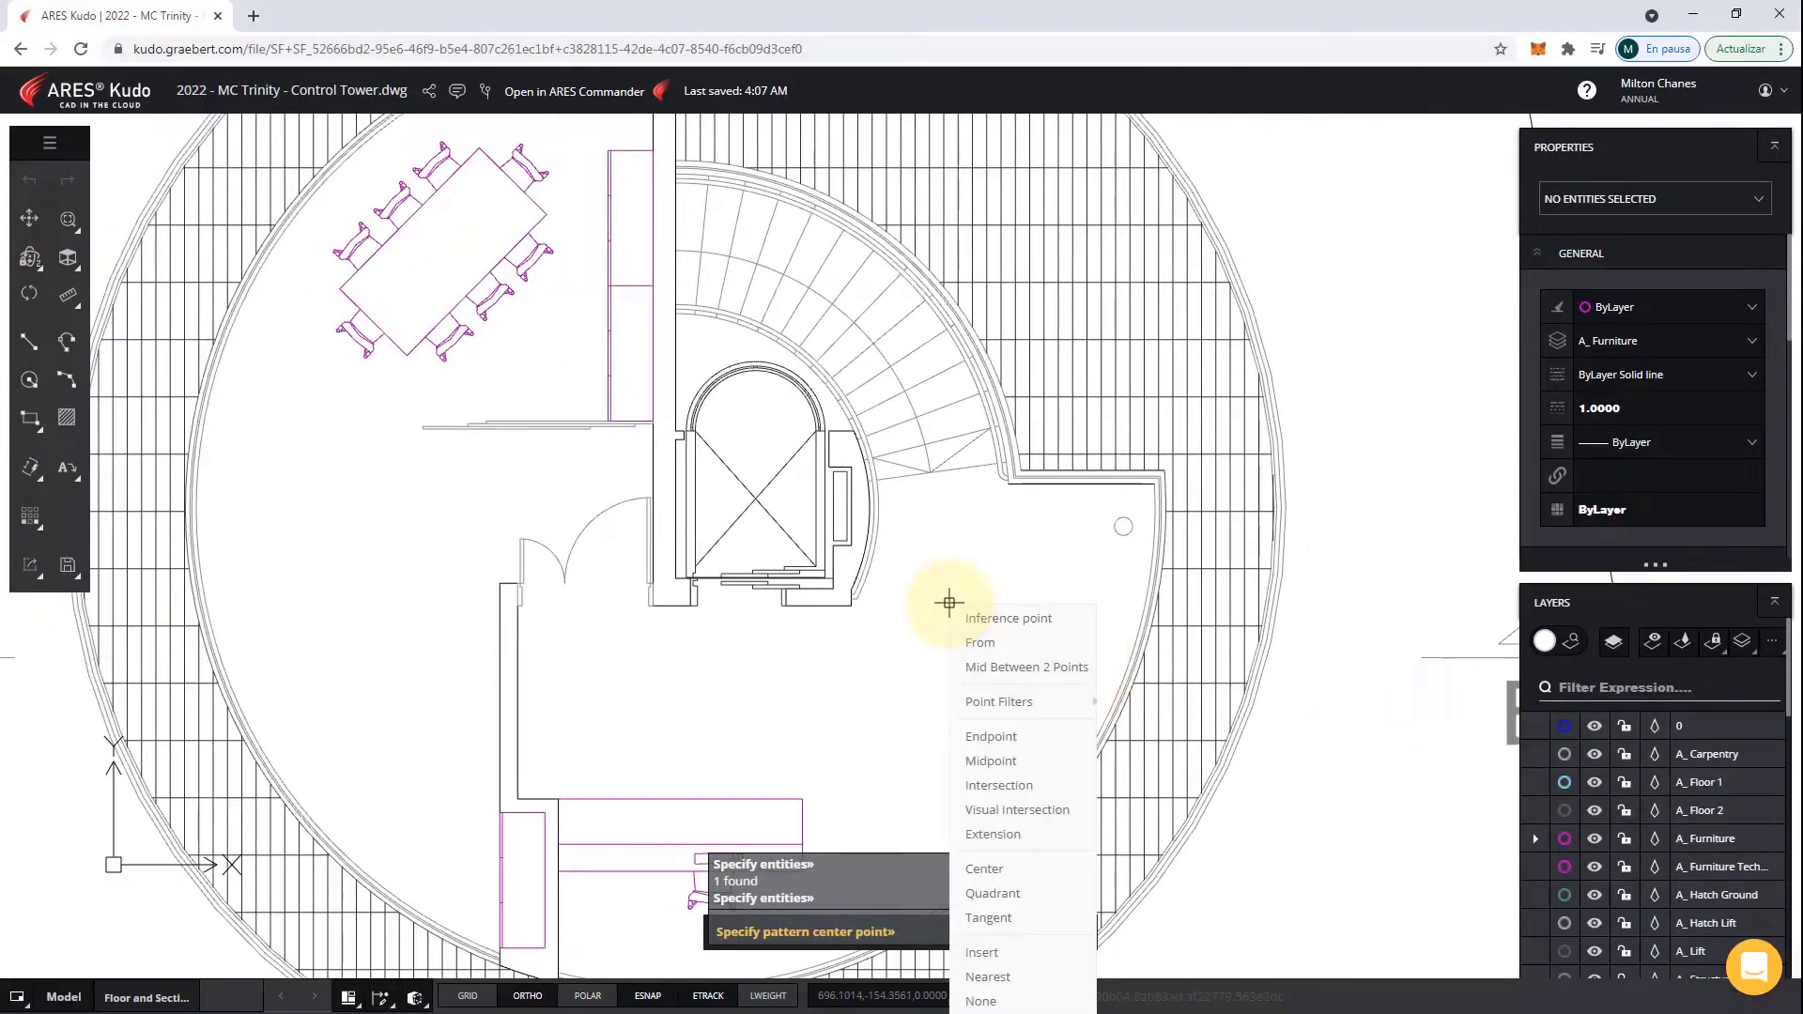
pyautogui.click(1008, 862)
pyautogui.click(1102, 738)
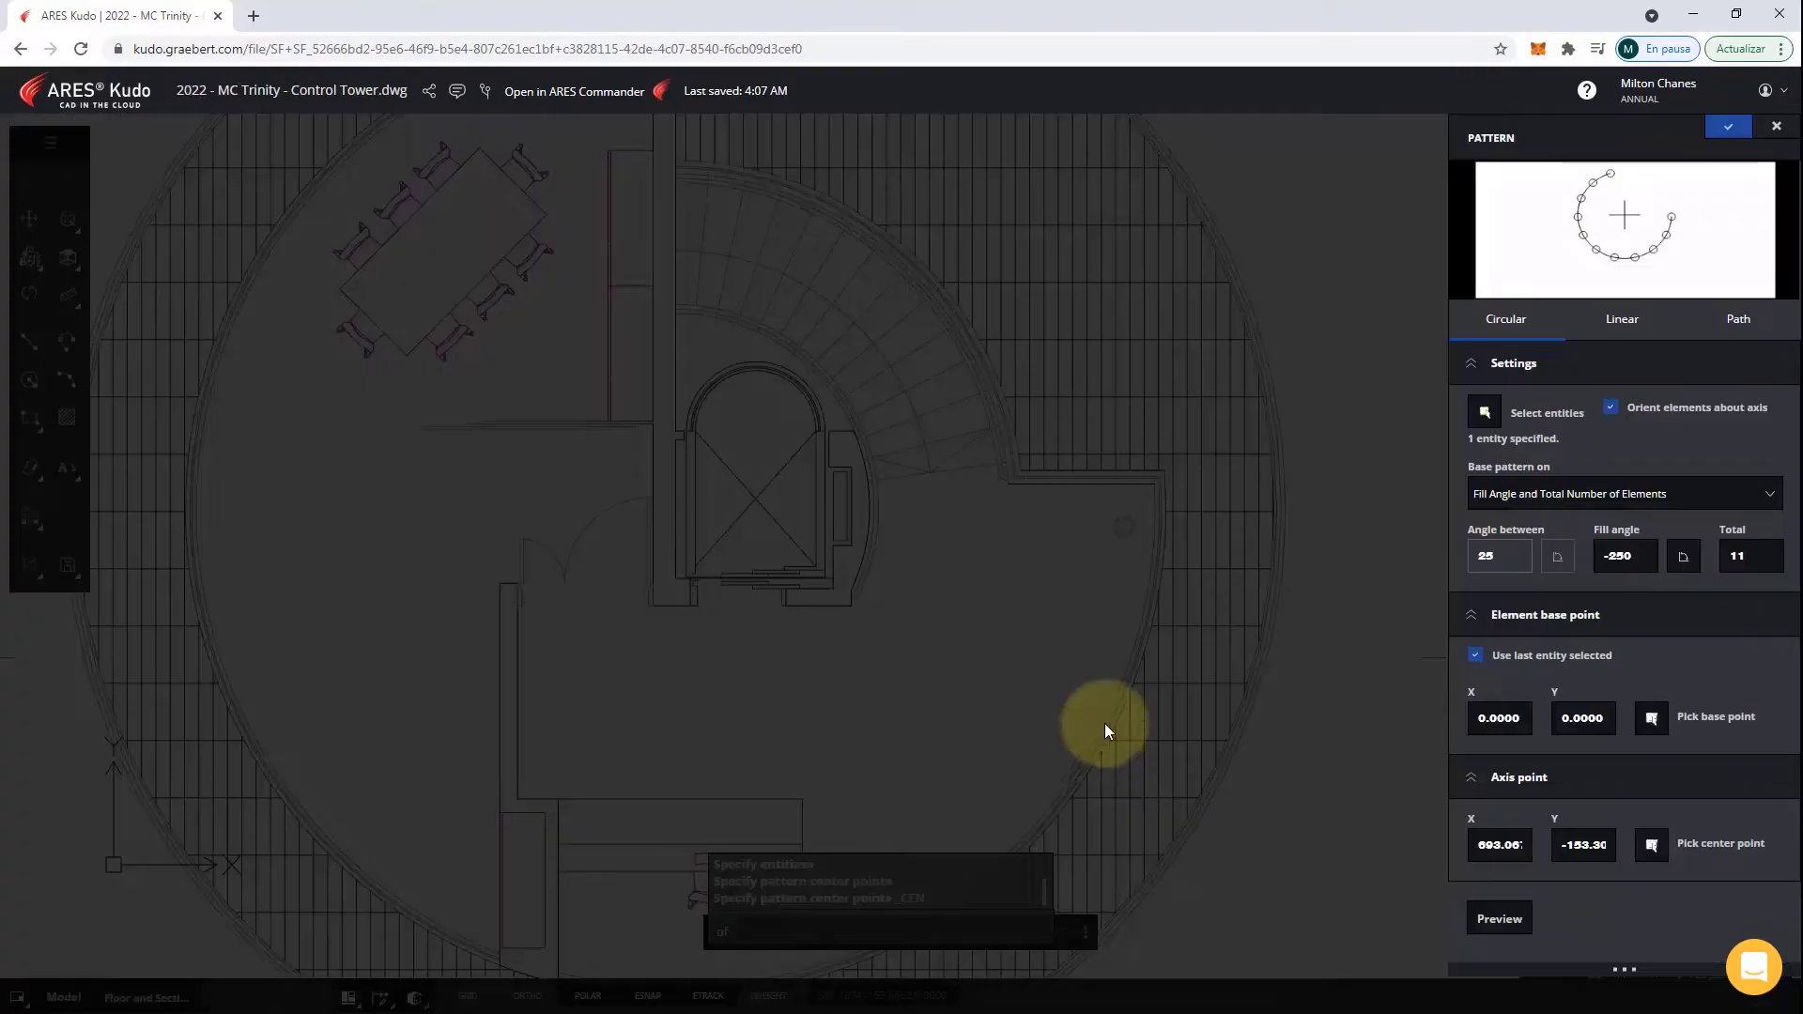
pyautogui.click(1732, 129)
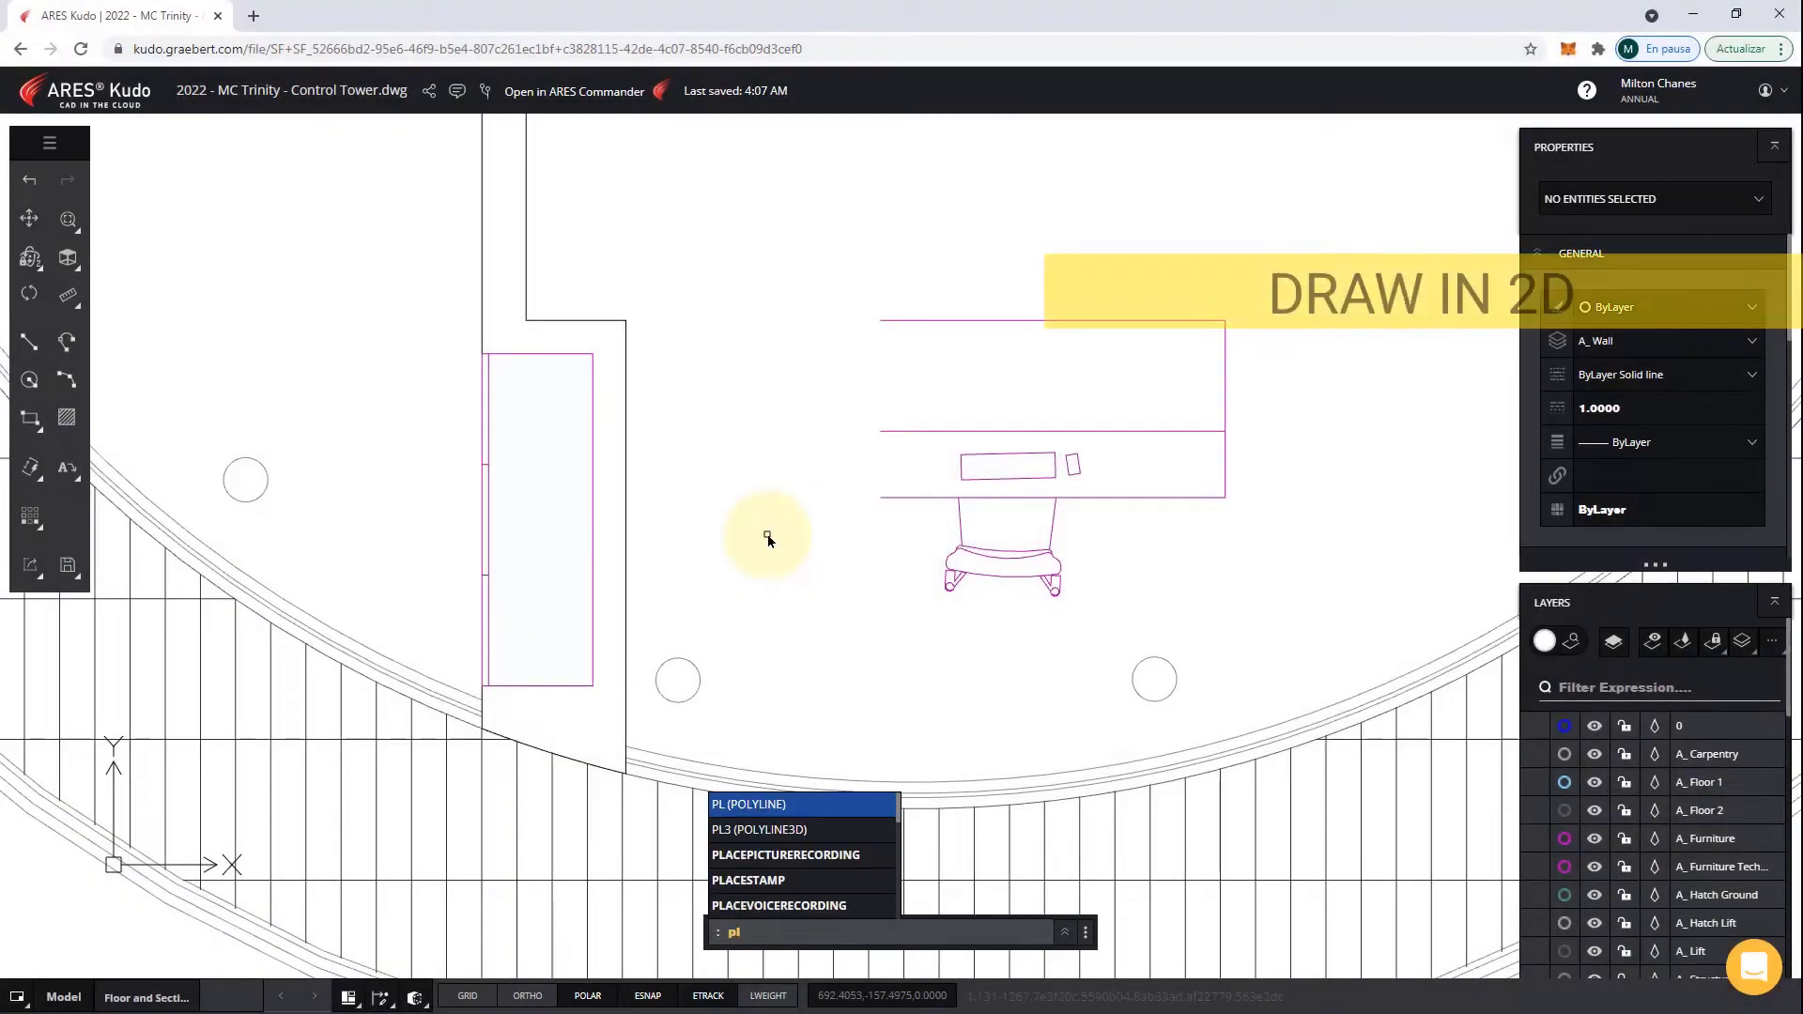
# Draw a polyline on the "A_ Wall" layer from the wall corner beside the desk, with segments of 1.15, .65 and .15 enclosing a recess.
pyautogui.click(782, 799)
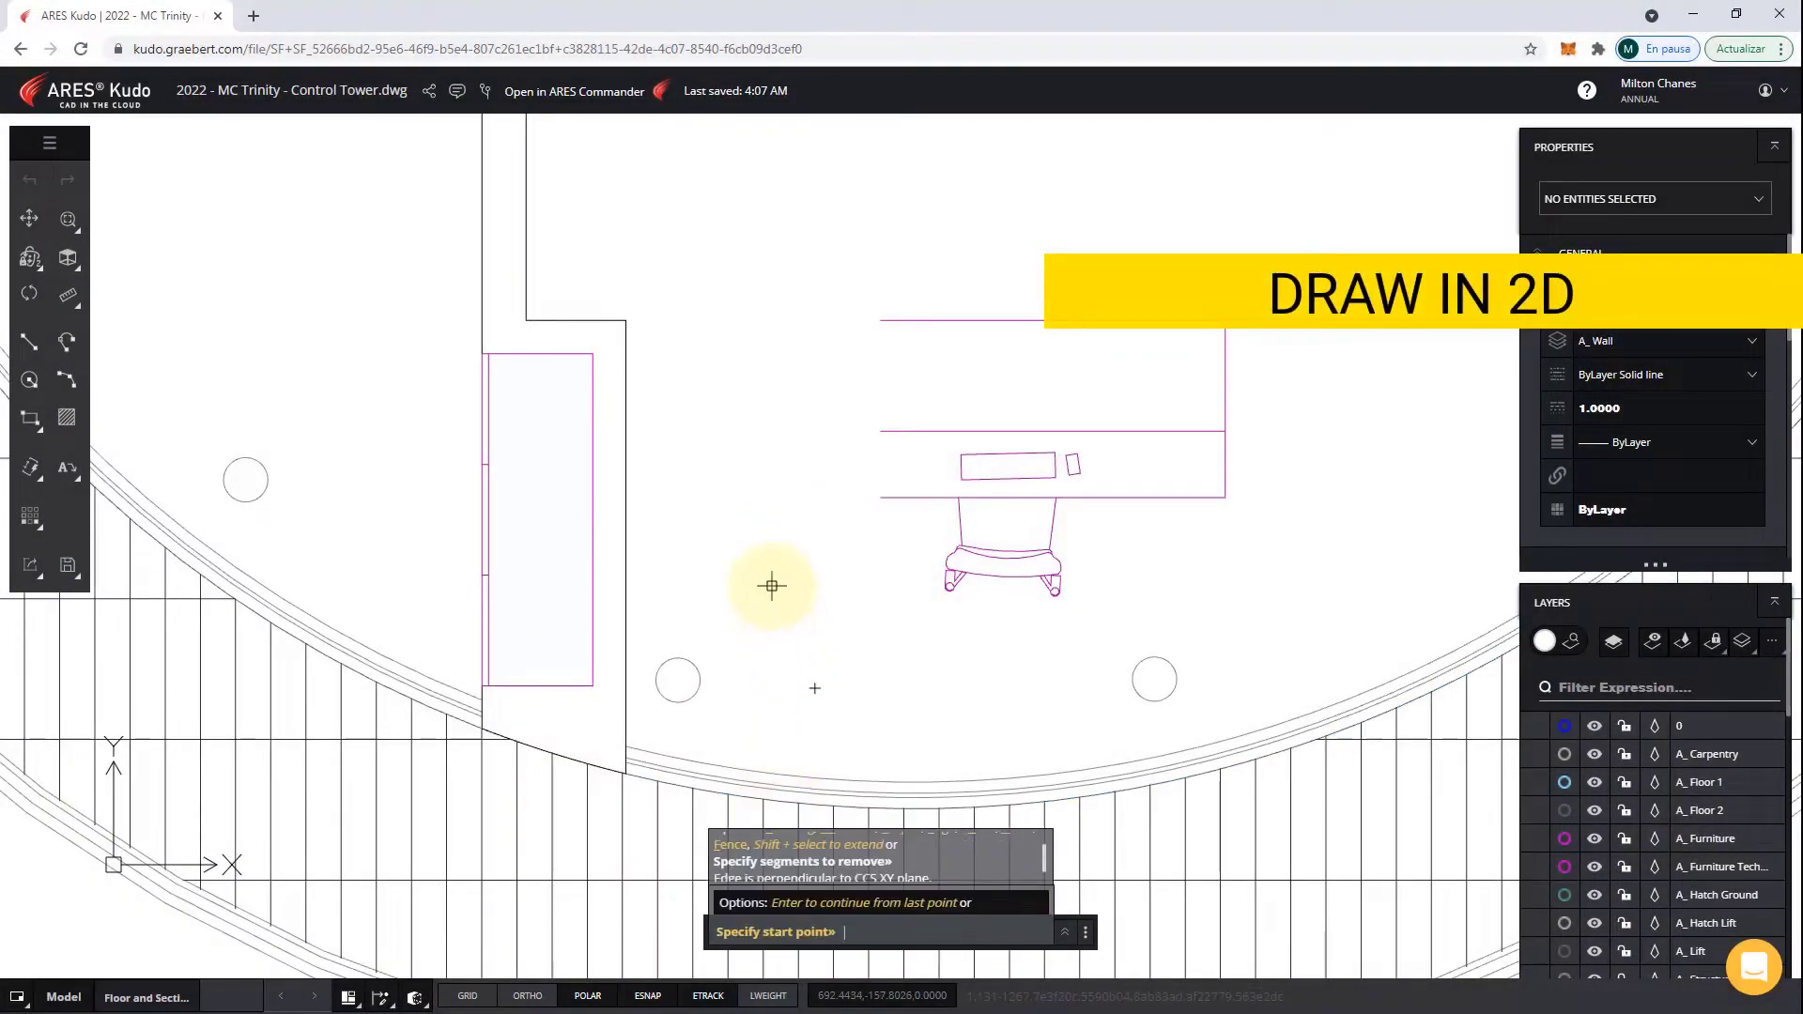
pyautogui.click(625, 320)
pyautogui.write('1.15')
pyautogui.press('Return')
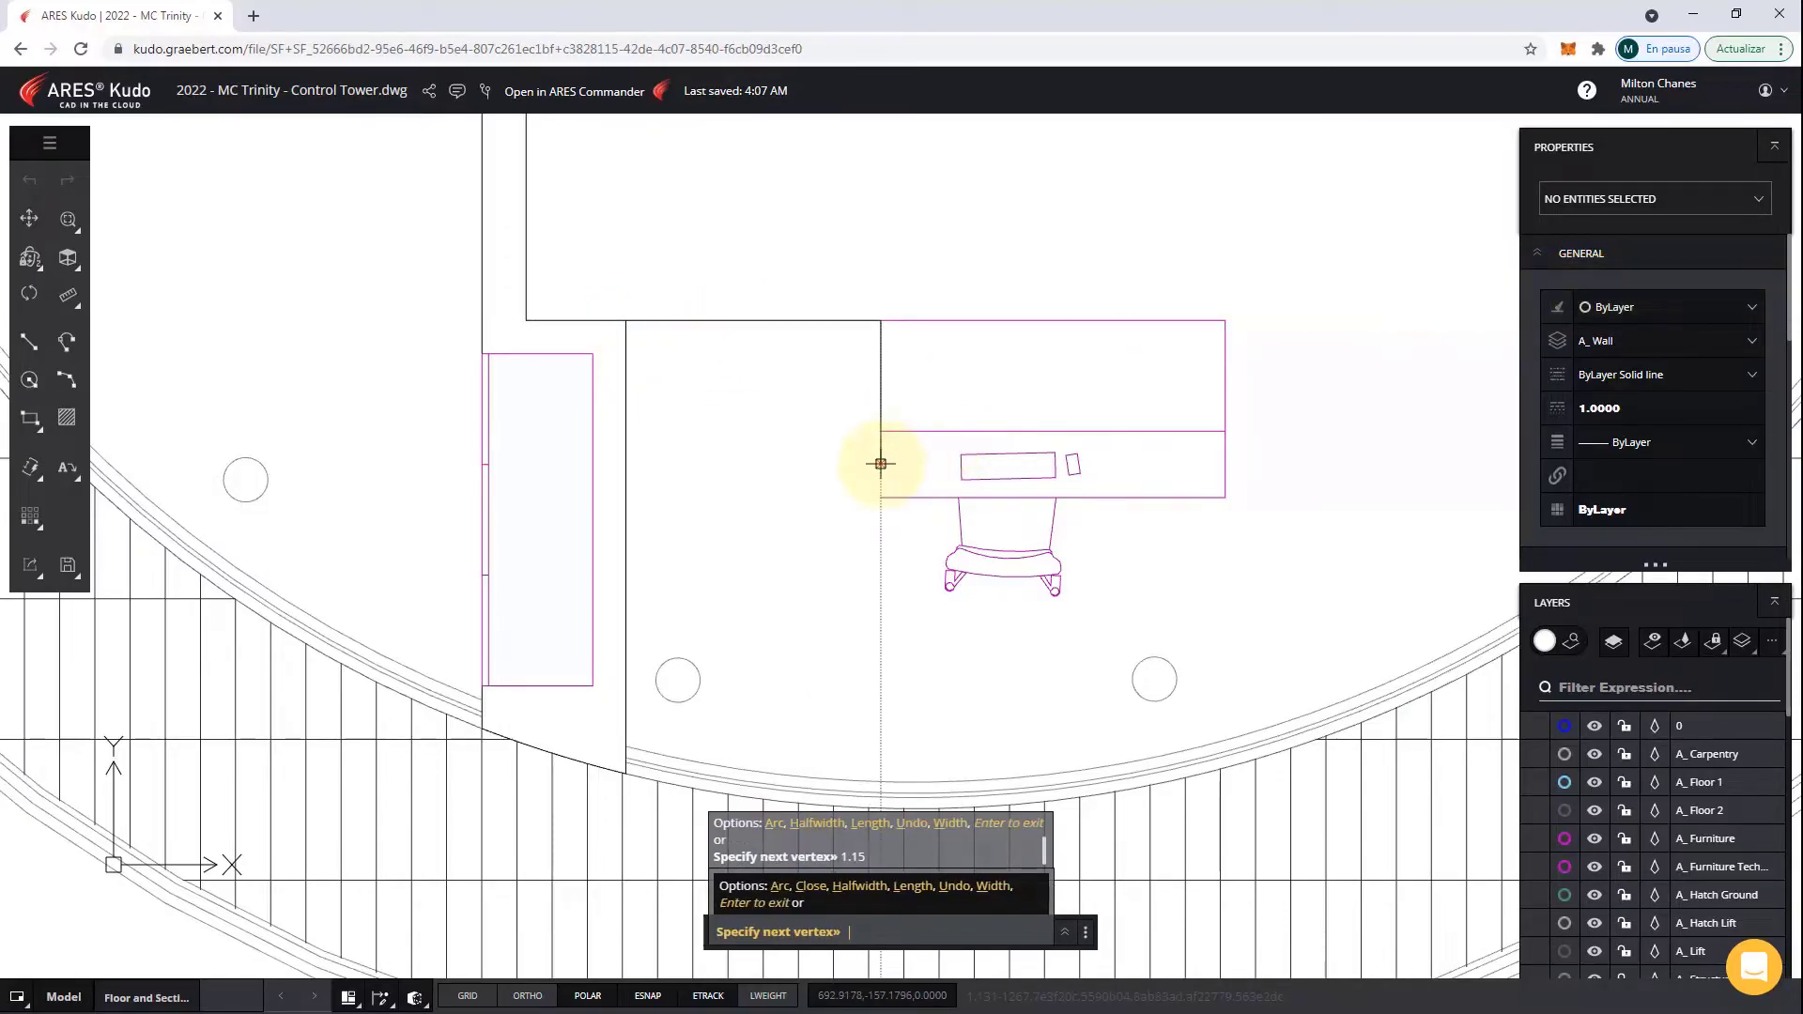
pyautogui.write('.65')
pyautogui.press('Return')
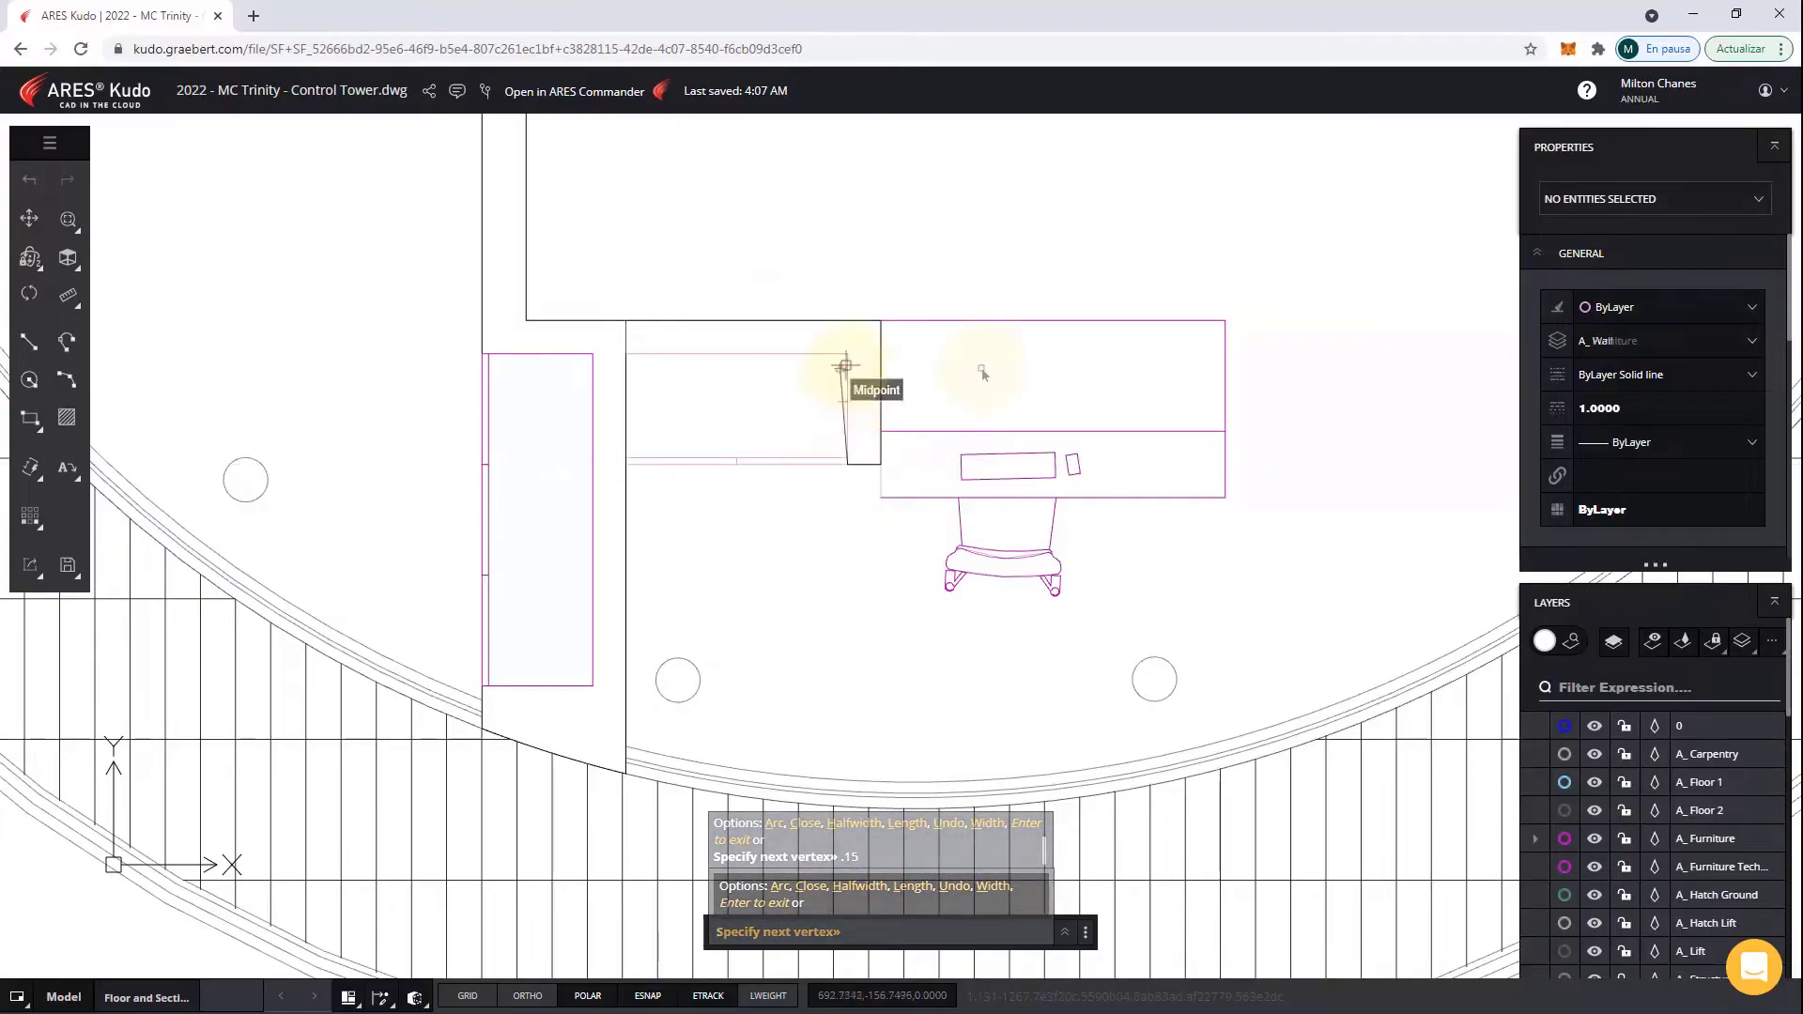
pyautogui.press('Return')
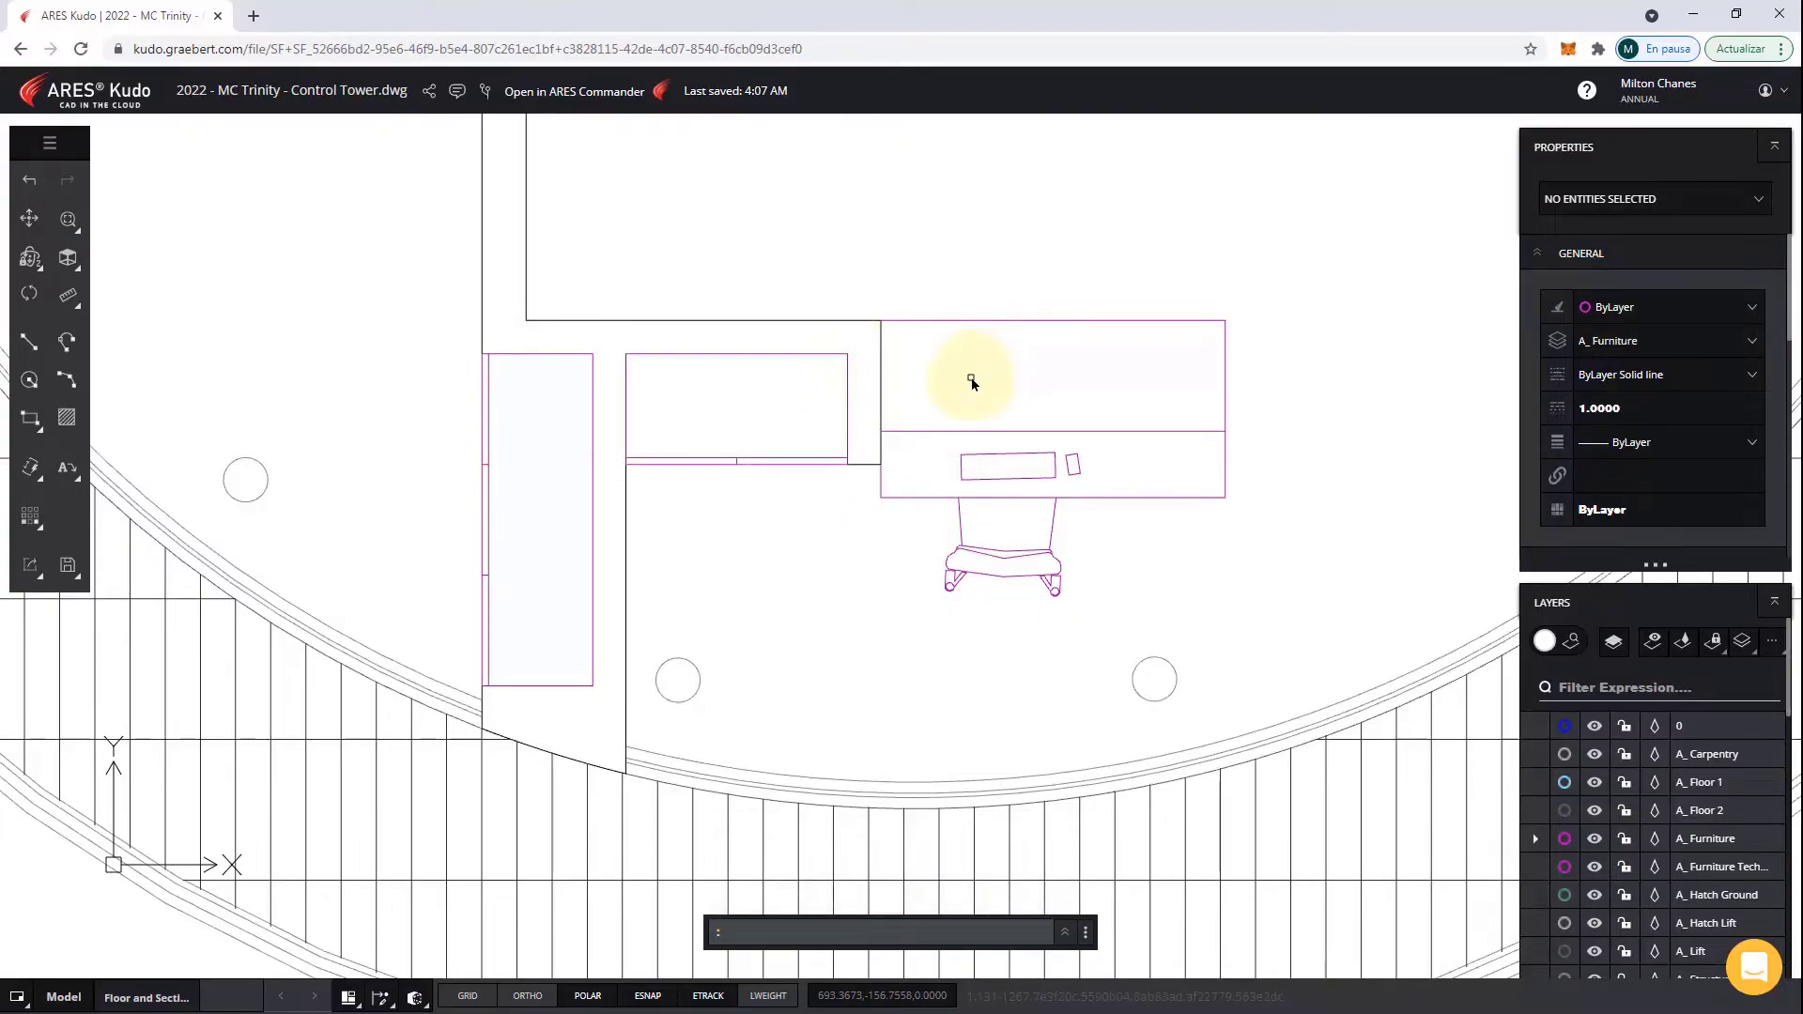
# Move the chair and desk equipment horizontally so they sit closer to the desk's centre.
pyautogui.moveTo(926, 402); pyautogui.dragTo(1101, 589)
pyautogui.rightClick(1103, 582)
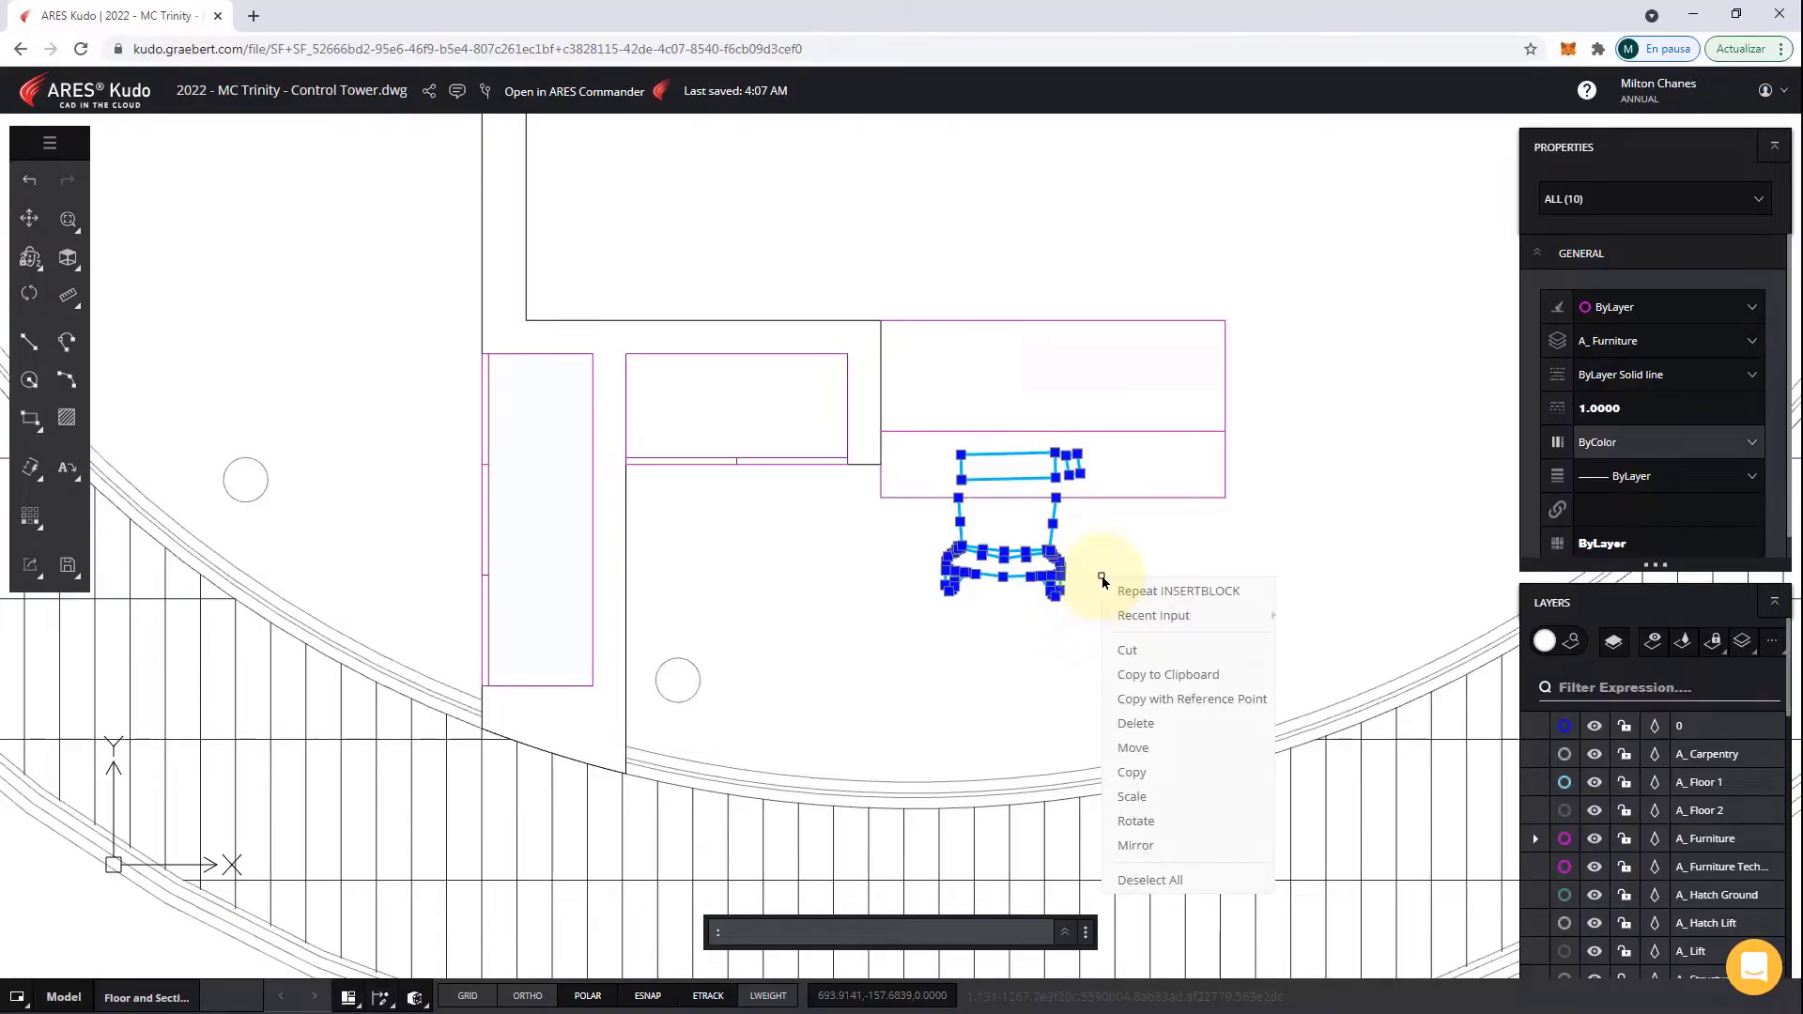
pyautogui.click(1145, 748)
pyautogui.click(1111, 558)
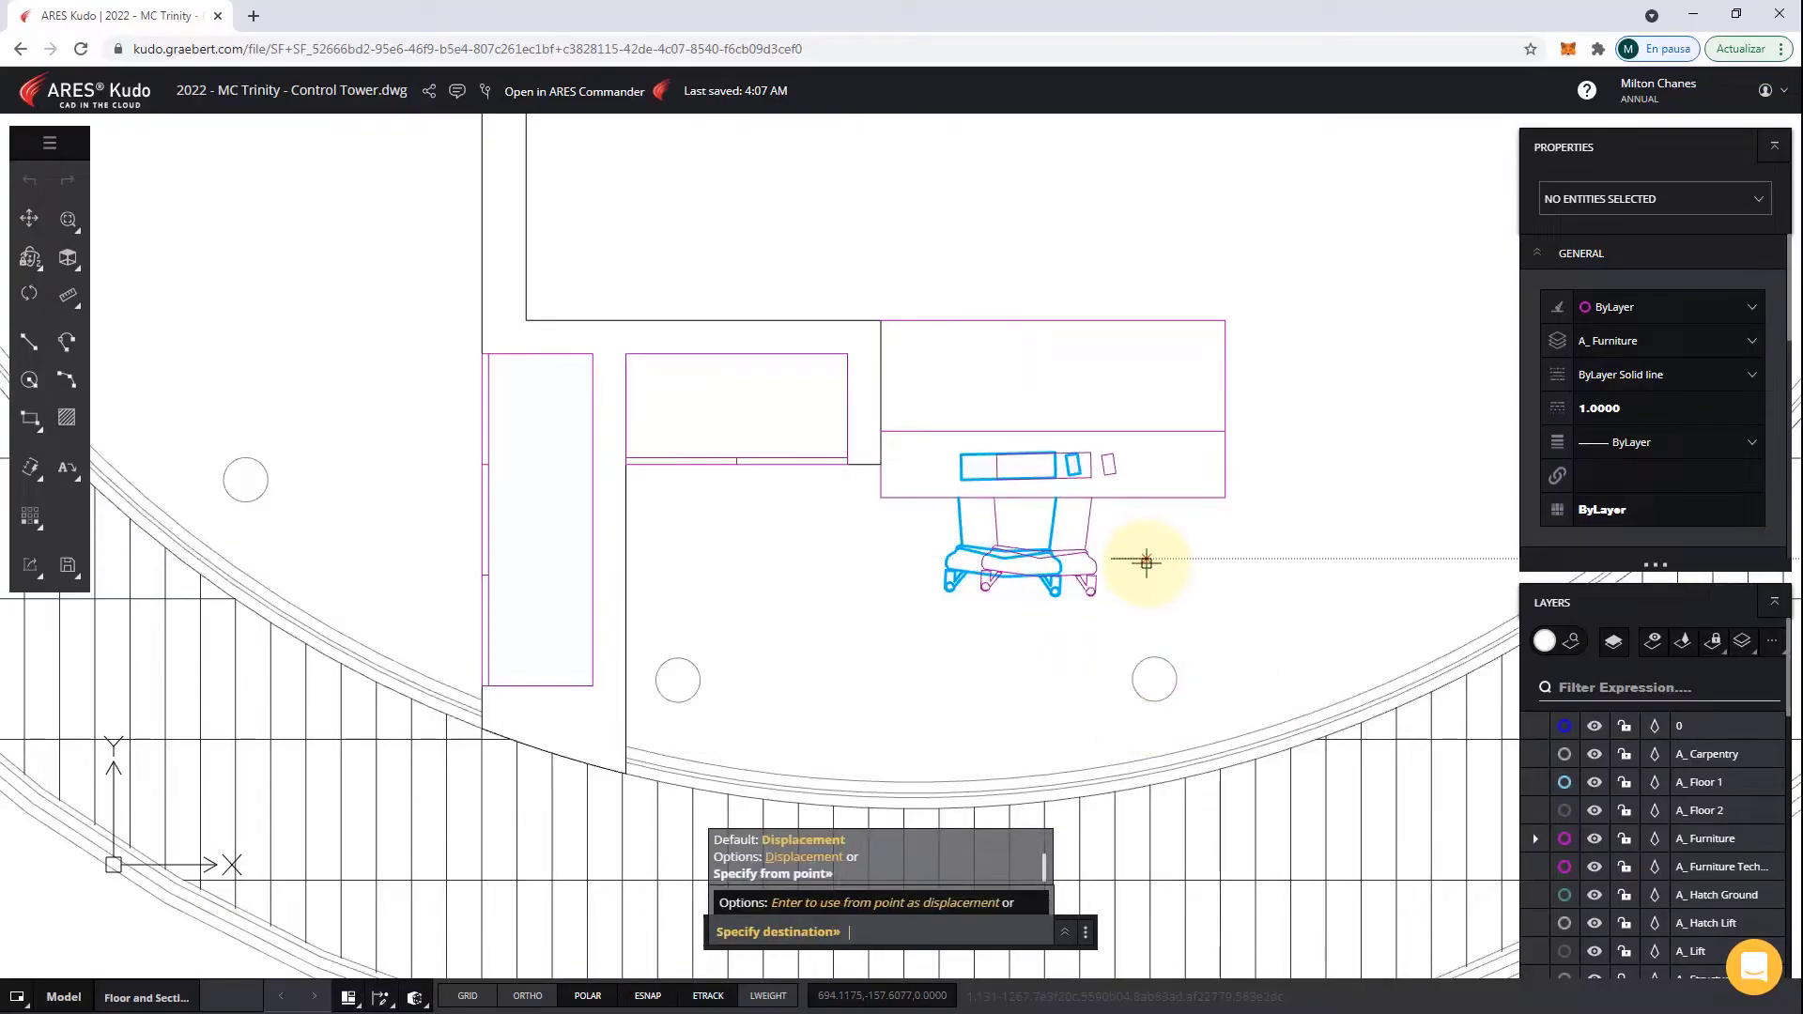
pyautogui.click(1145, 561)
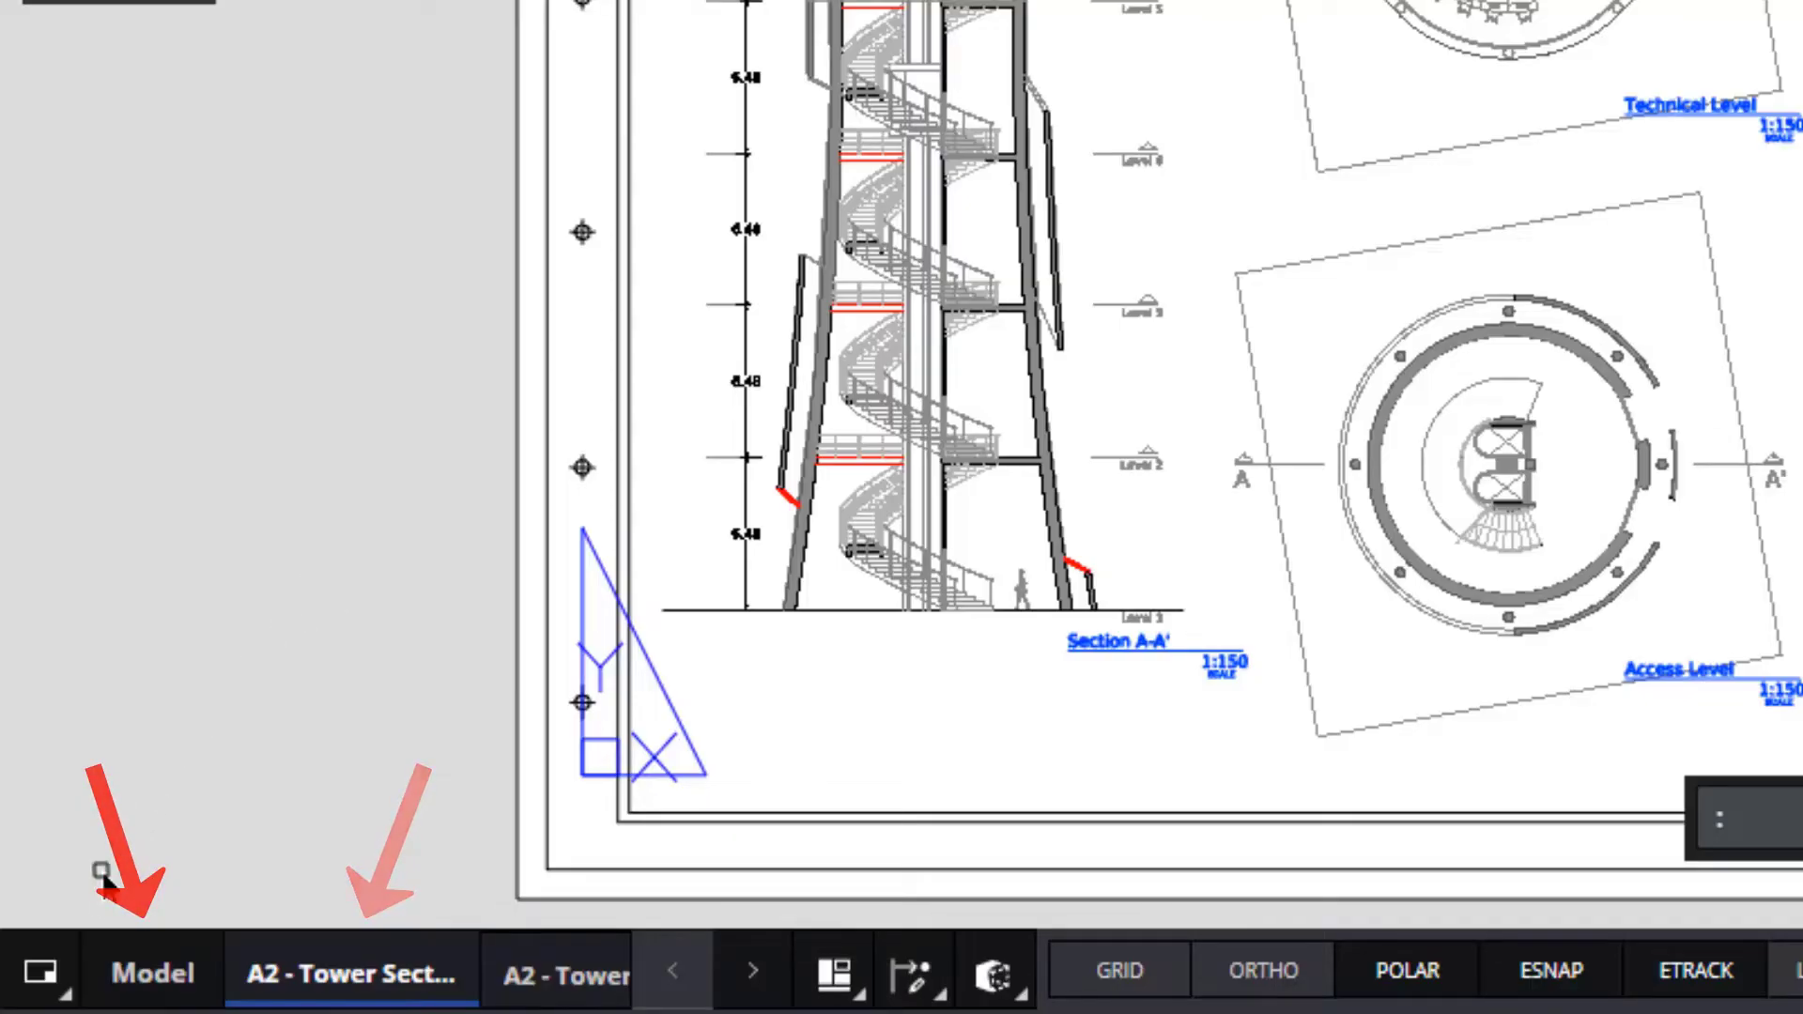
# View the sheet list of "FINAL 2022 - neXt Tower 3D.dwg" and enable the file's view-only sharing link.
pyautogui.click(41, 973)
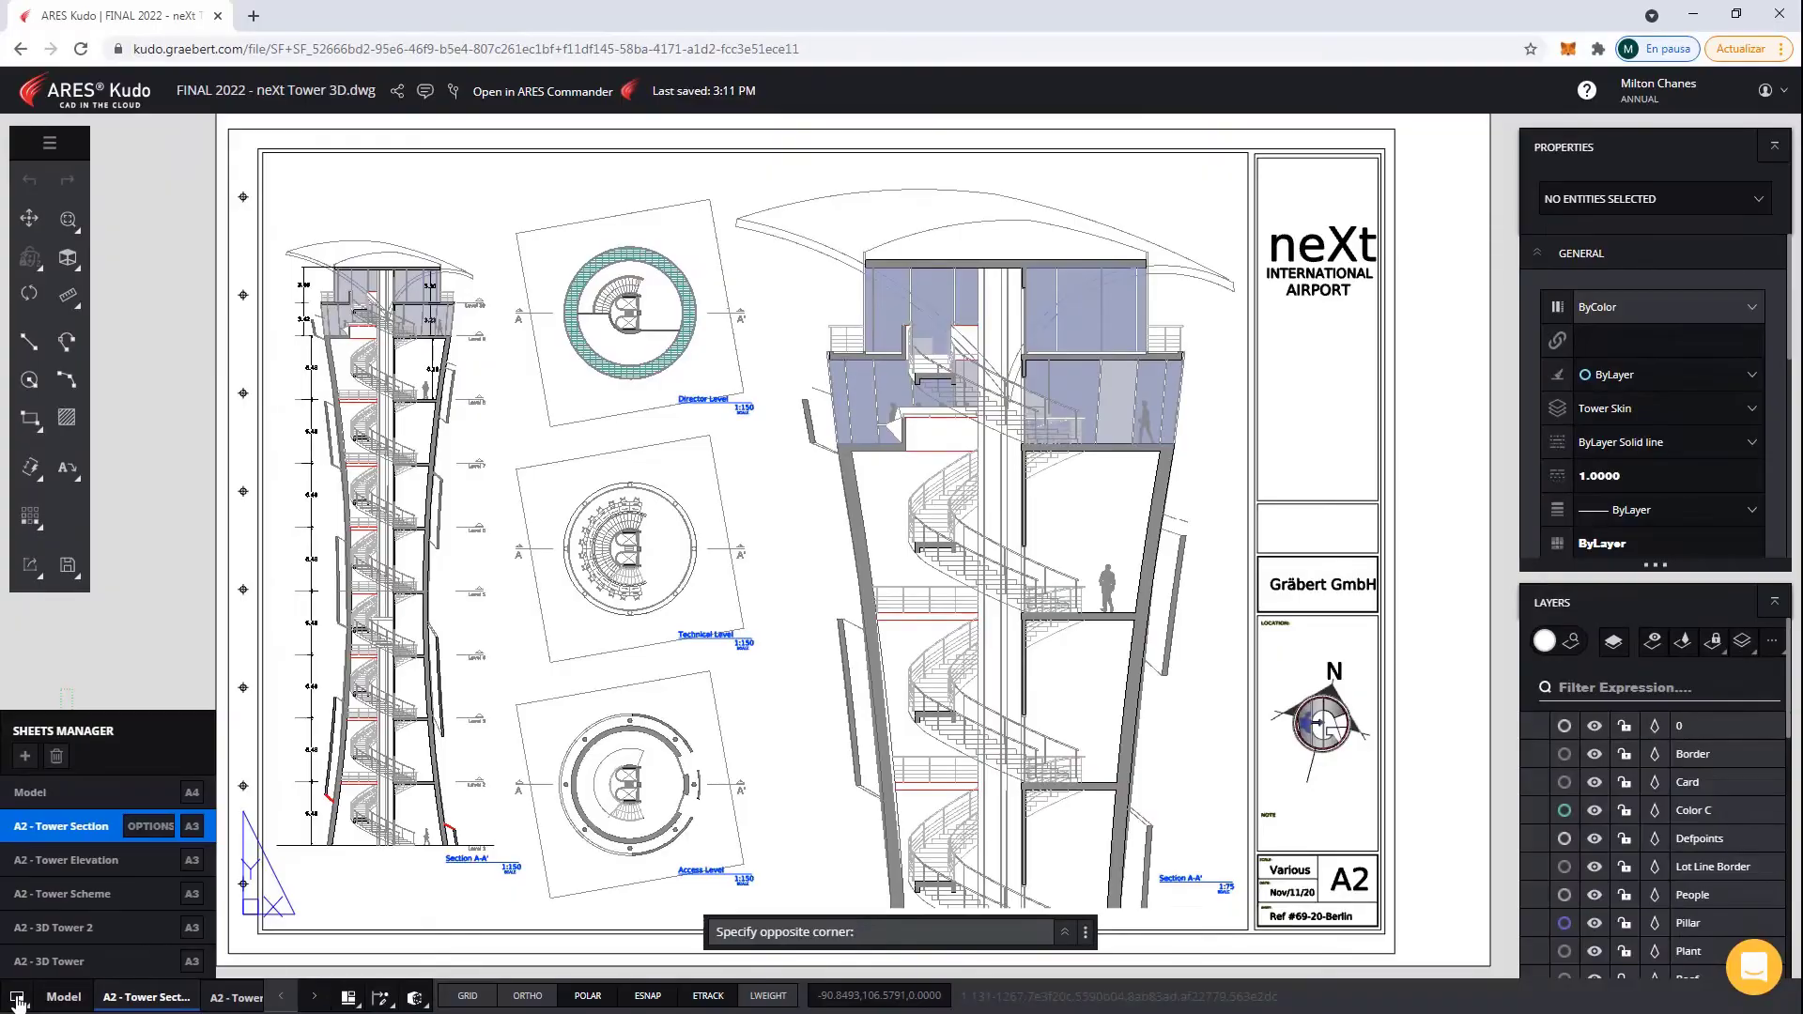
pyautogui.click(19, 995)
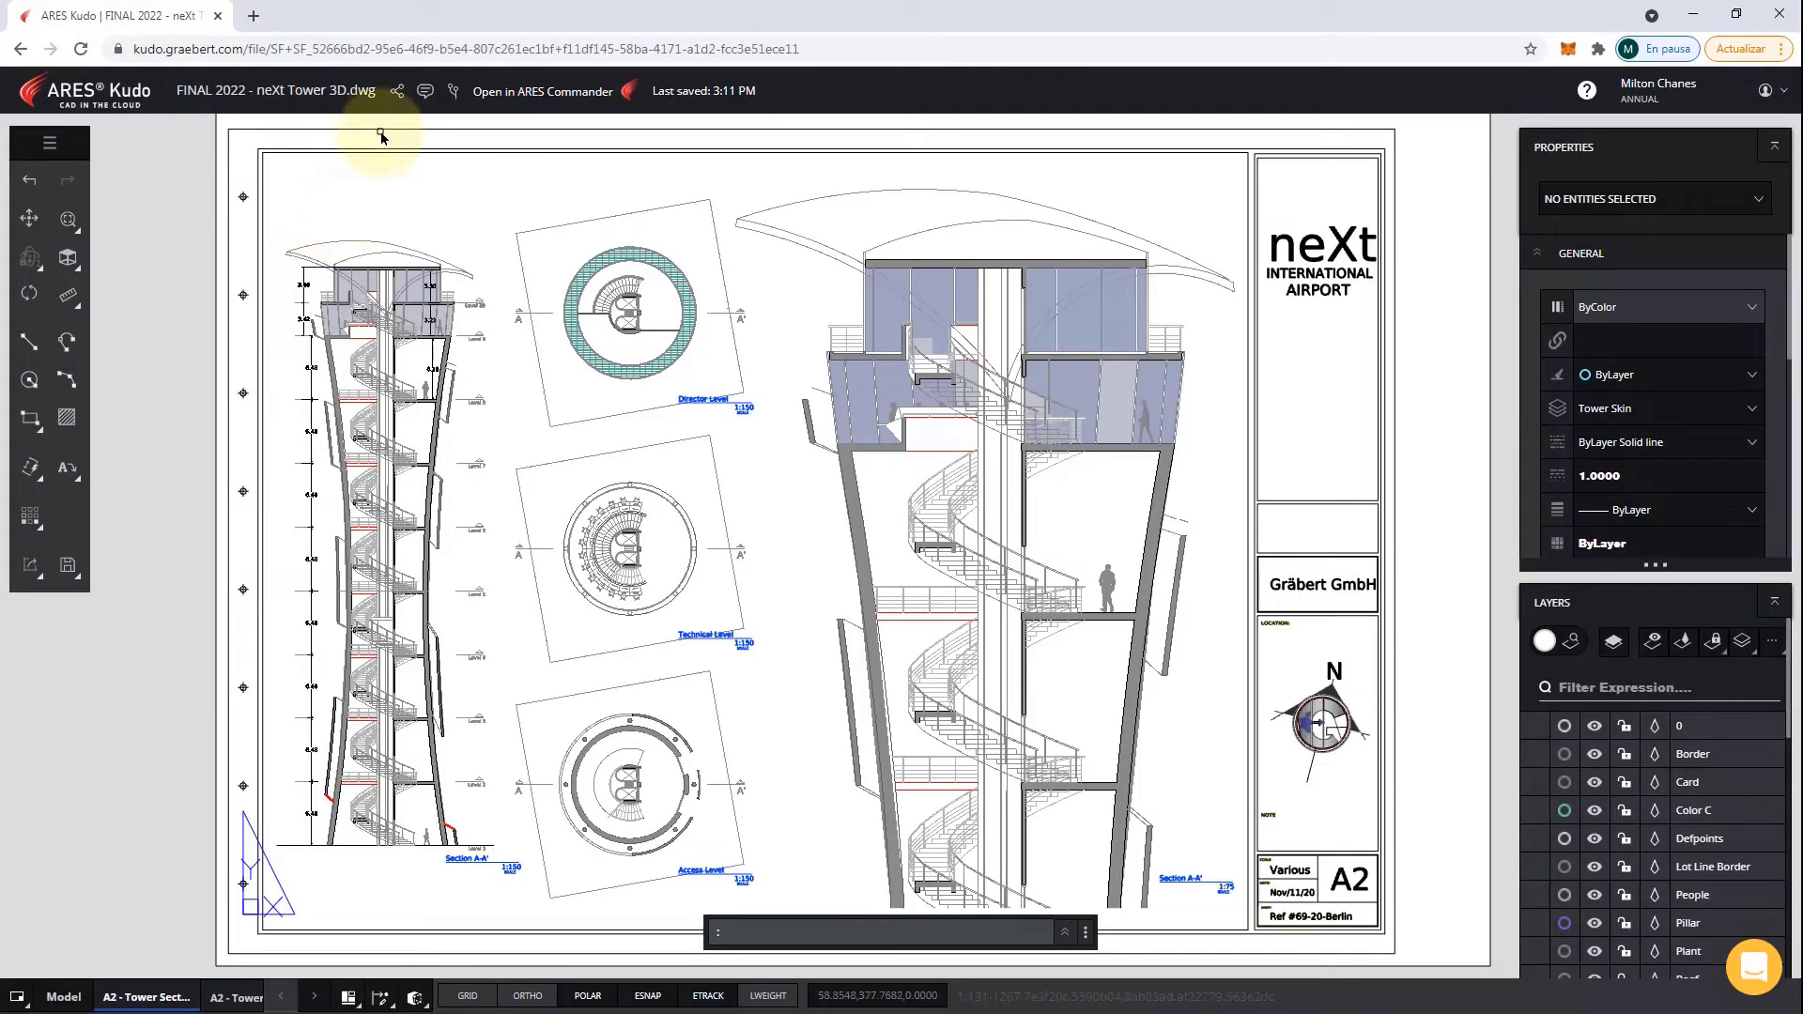
pyautogui.click(398, 94)
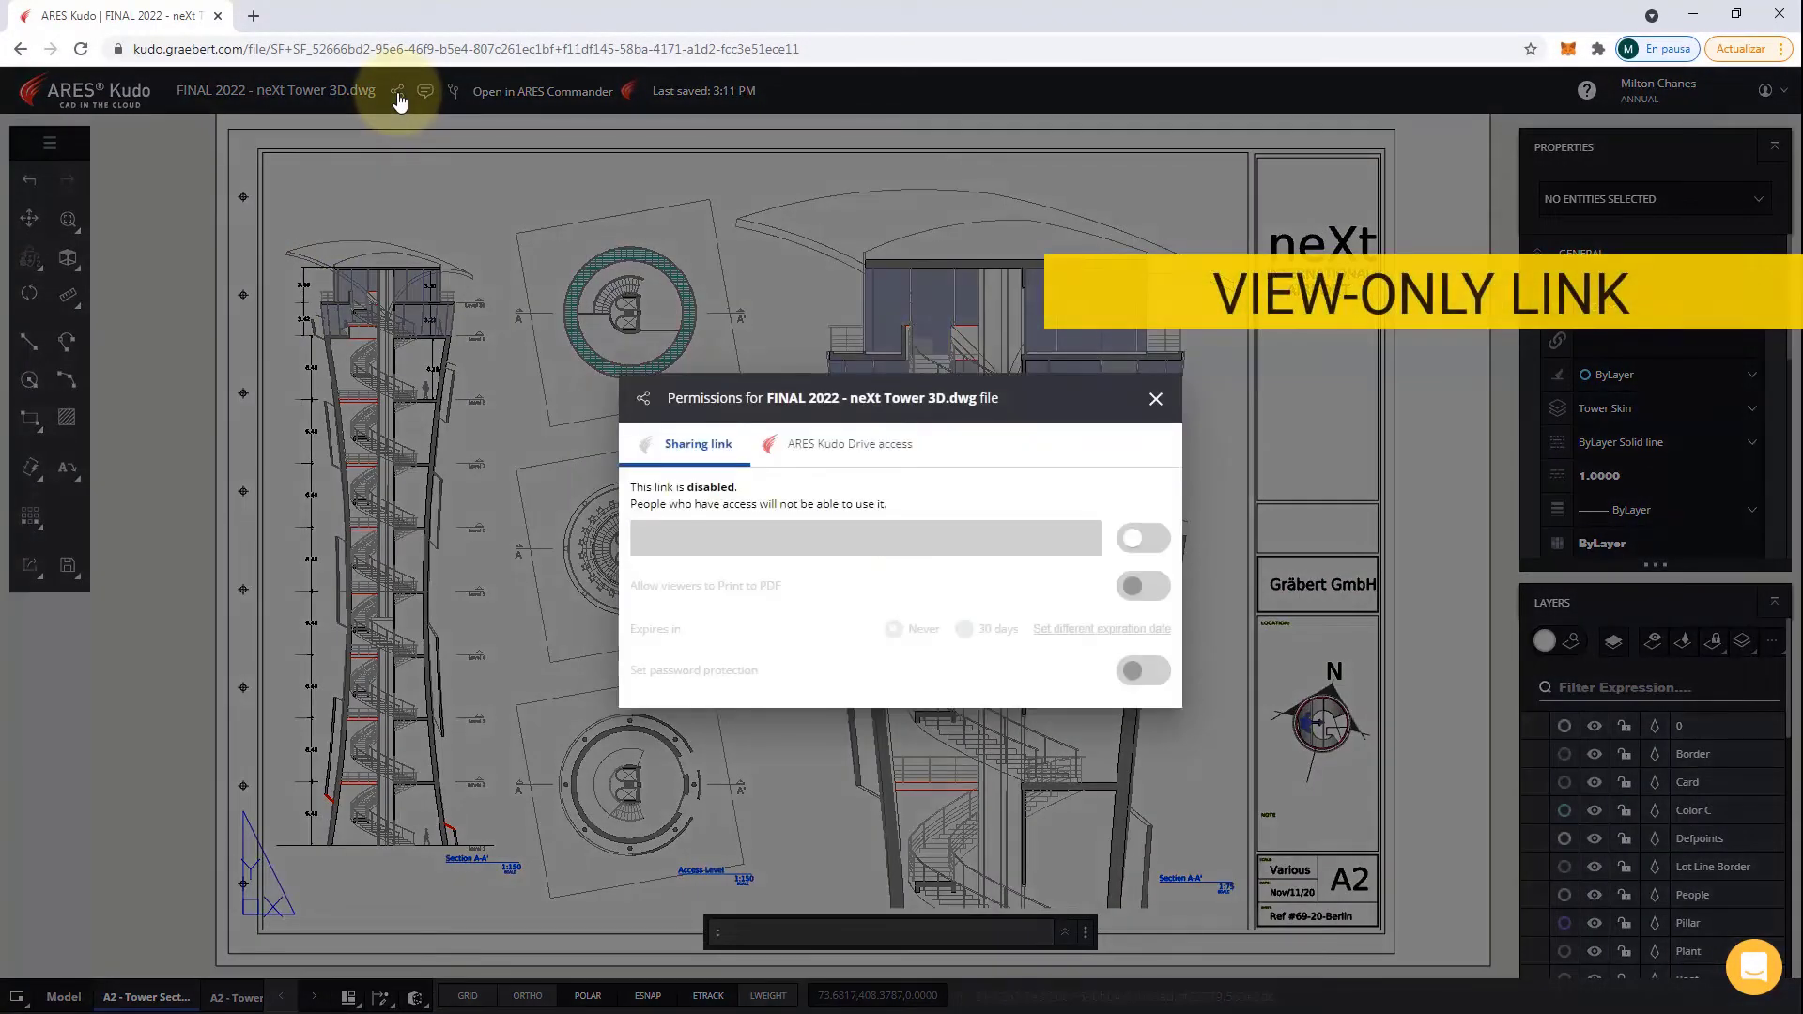
pyautogui.click(1131, 542)
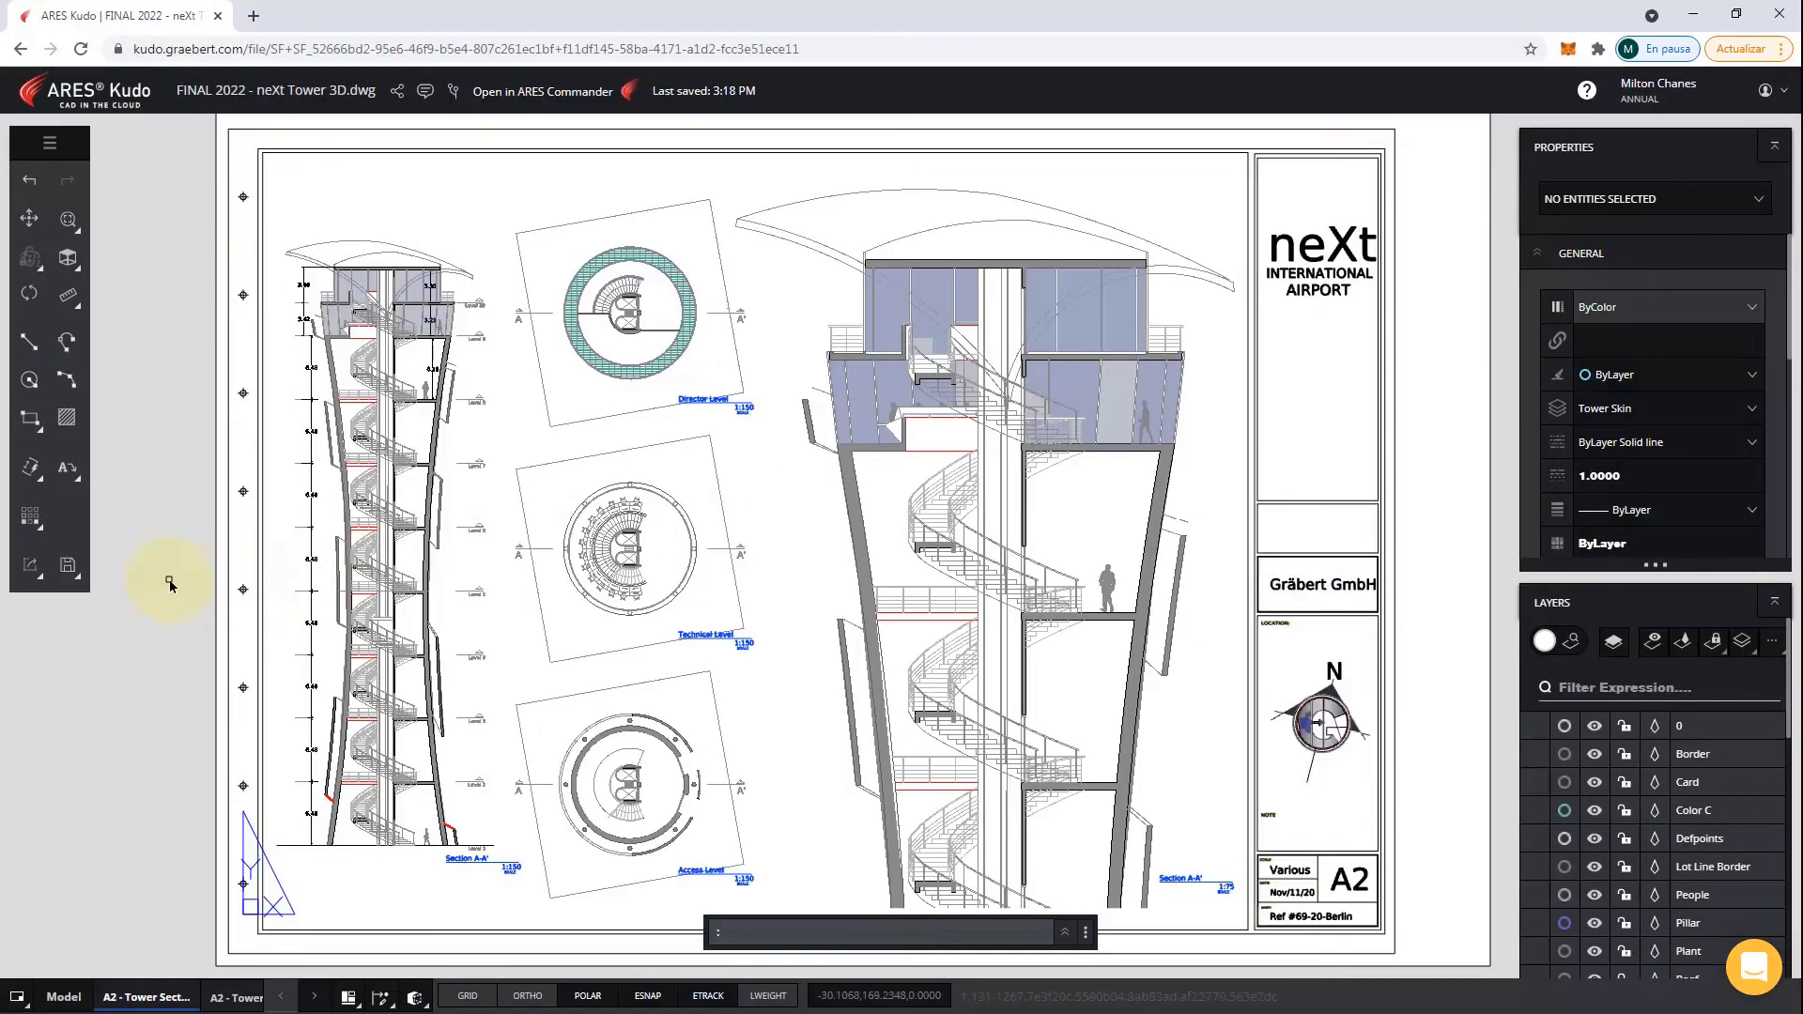
# Print the drawing's A2 sheets to PDF with the option to create a PDF of multiple sheets.
pyautogui.click(40, 580)
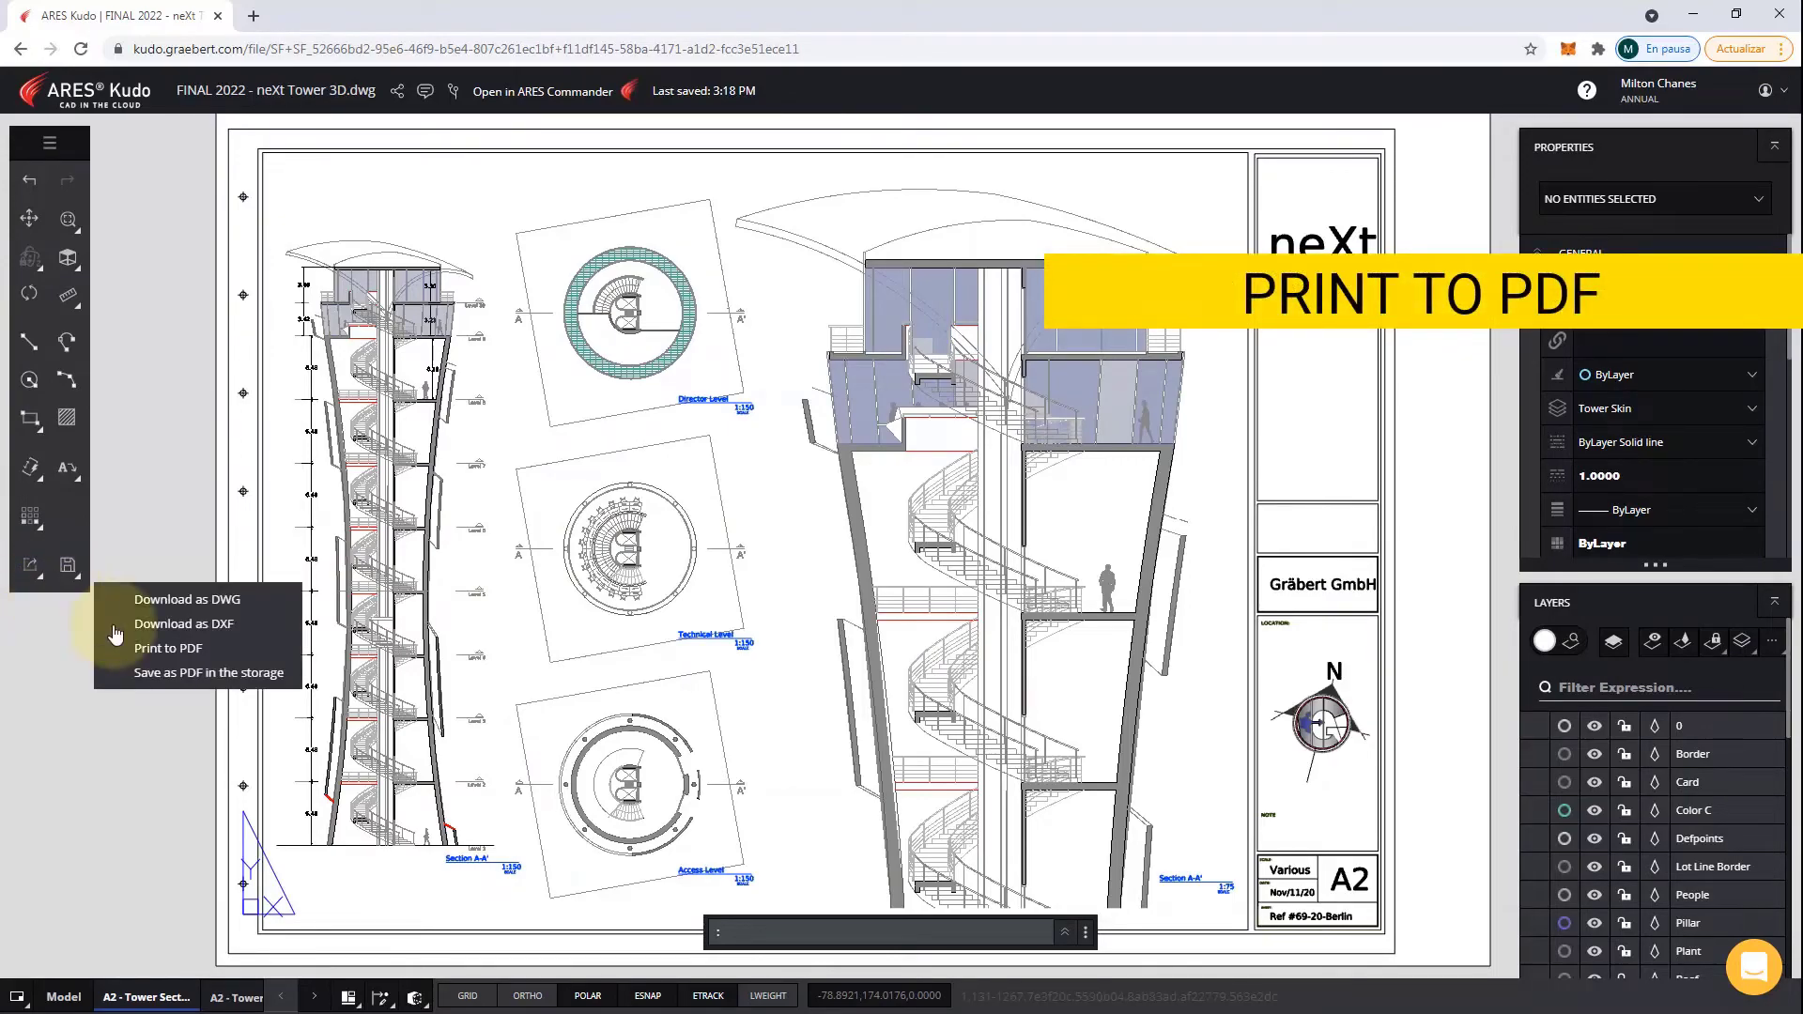
pyautogui.click(164, 649)
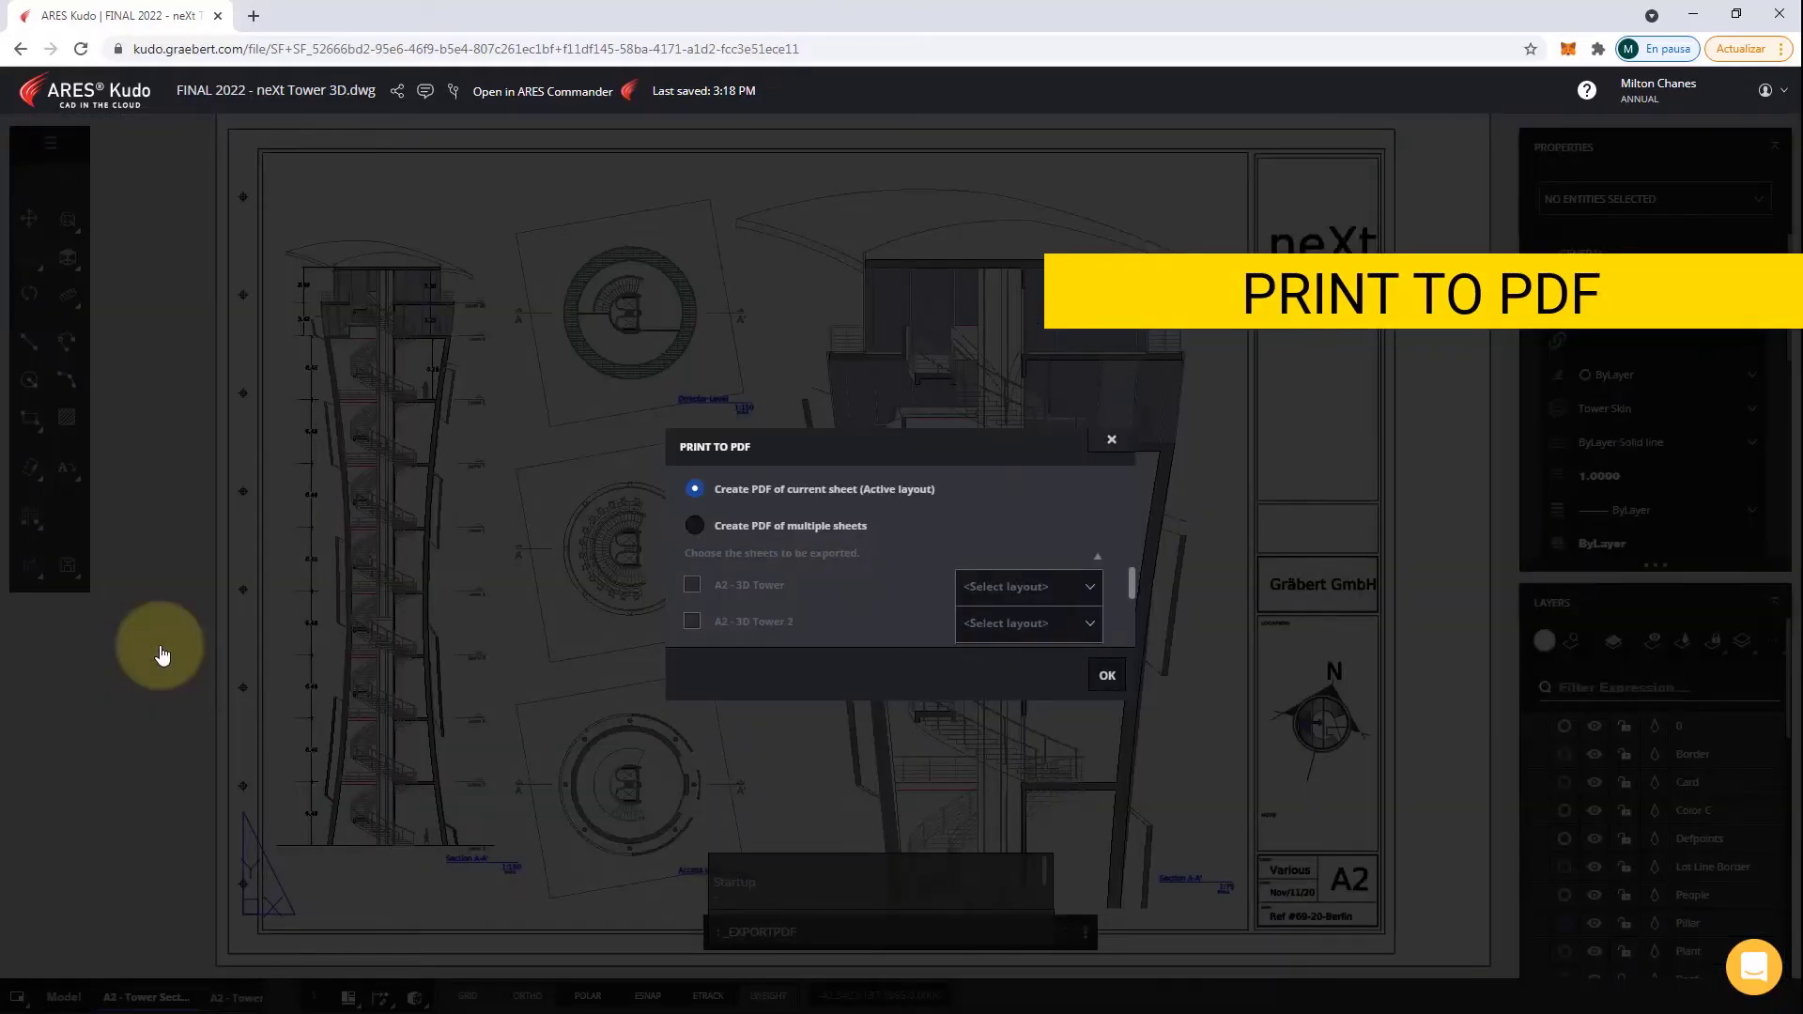
pyautogui.click(817, 534)
pyautogui.click(728, 678)
pyautogui.click(1108, 678)
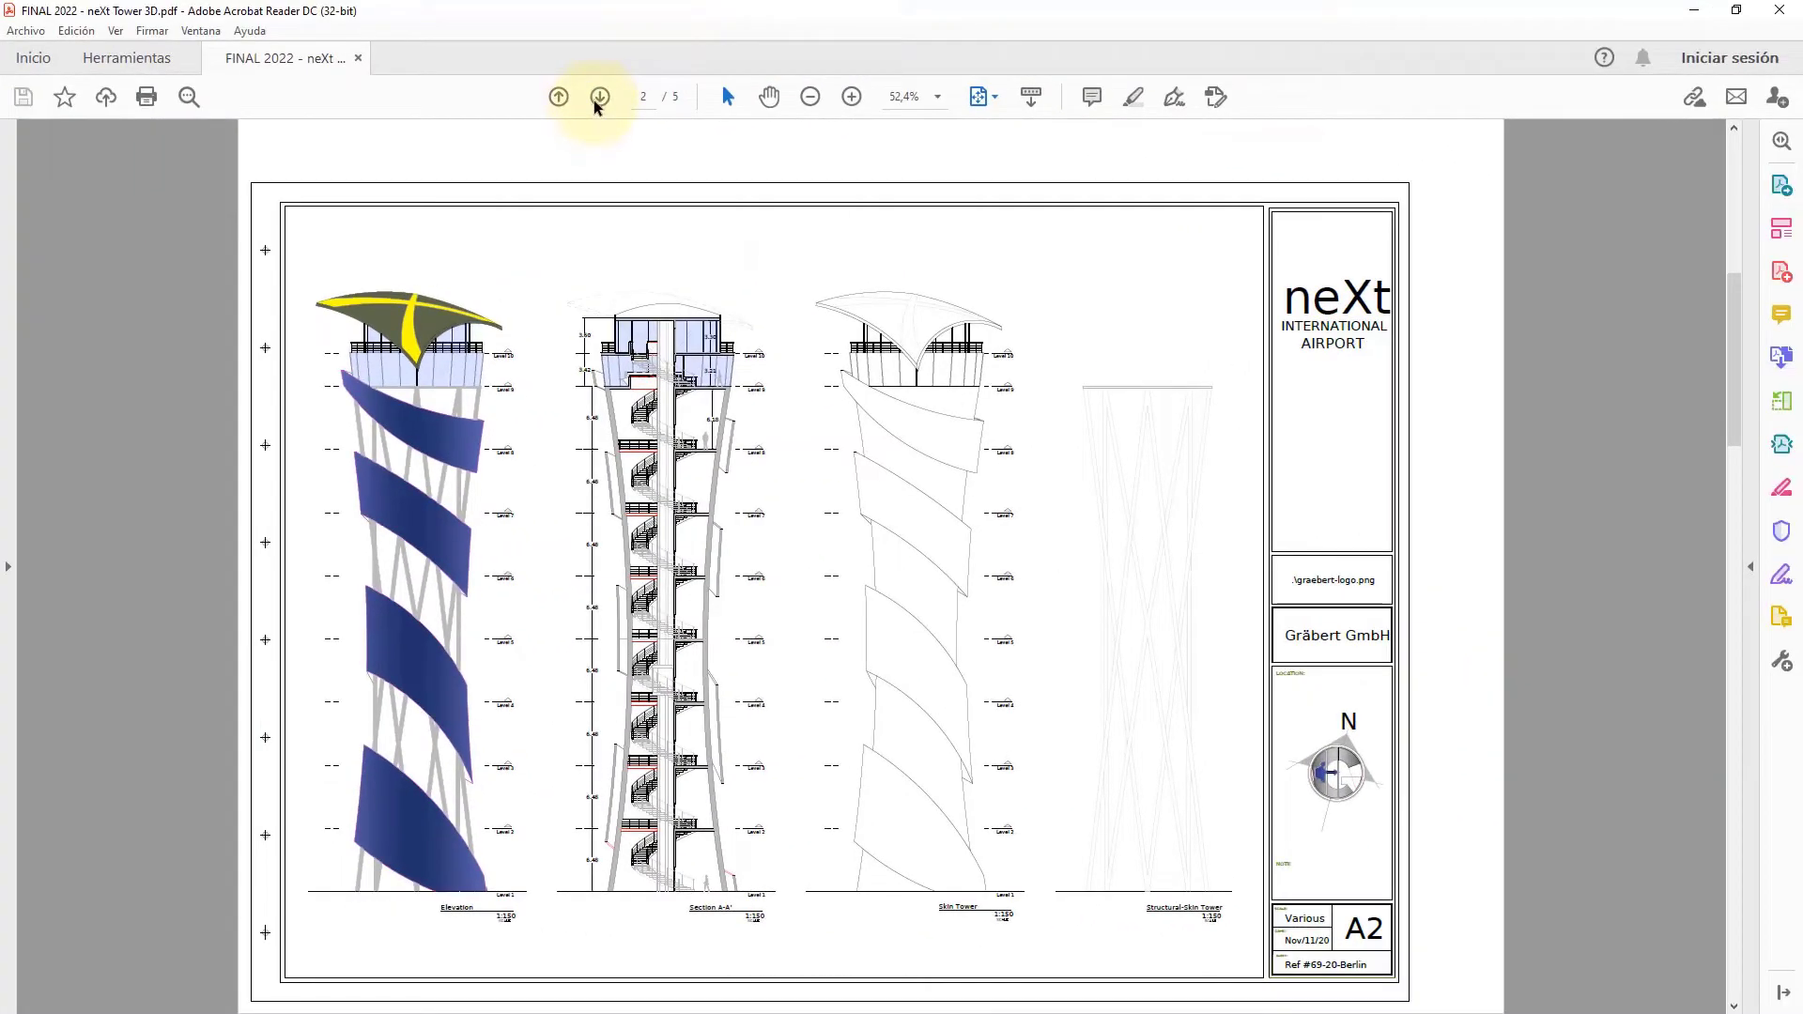
# Page through the exported "FINAL 2022 - neXt Tower 3D.pdf" in Adobe Acrobat Reader to its last page.
pyautogui.click(600, 97)
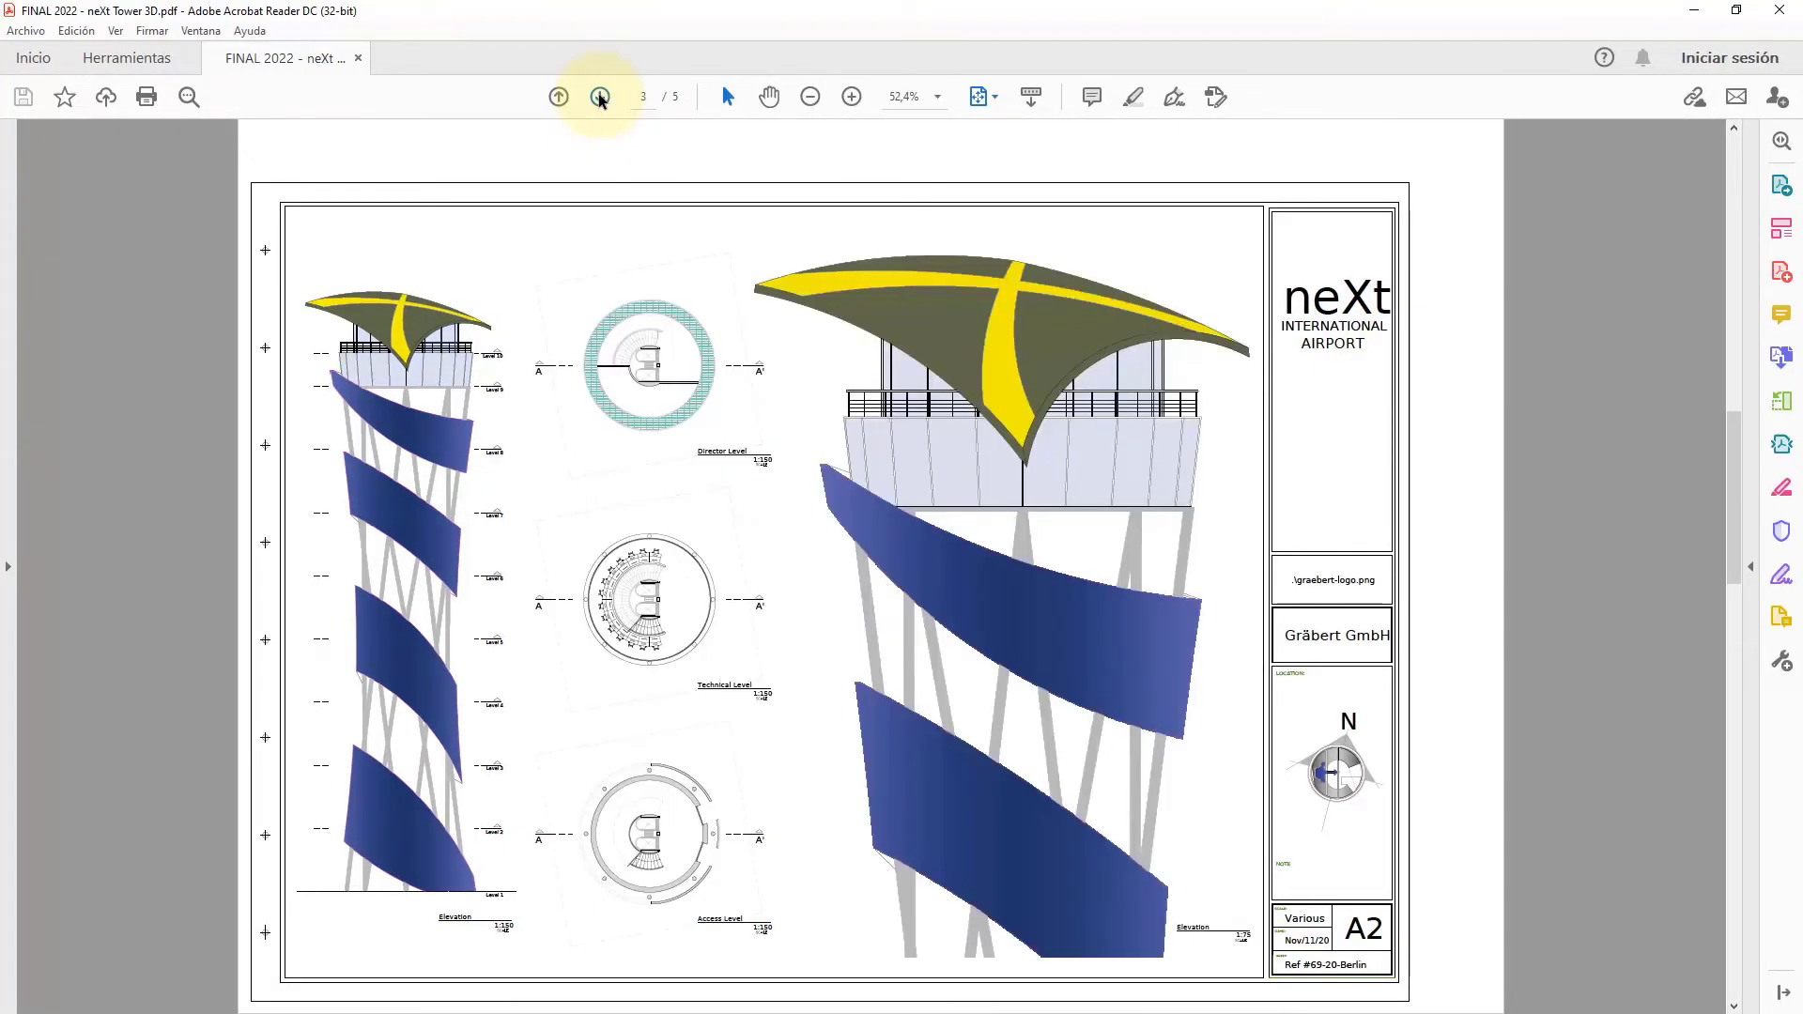
pyautogui.click(600, 98)
pyautogui.click(600, 97)
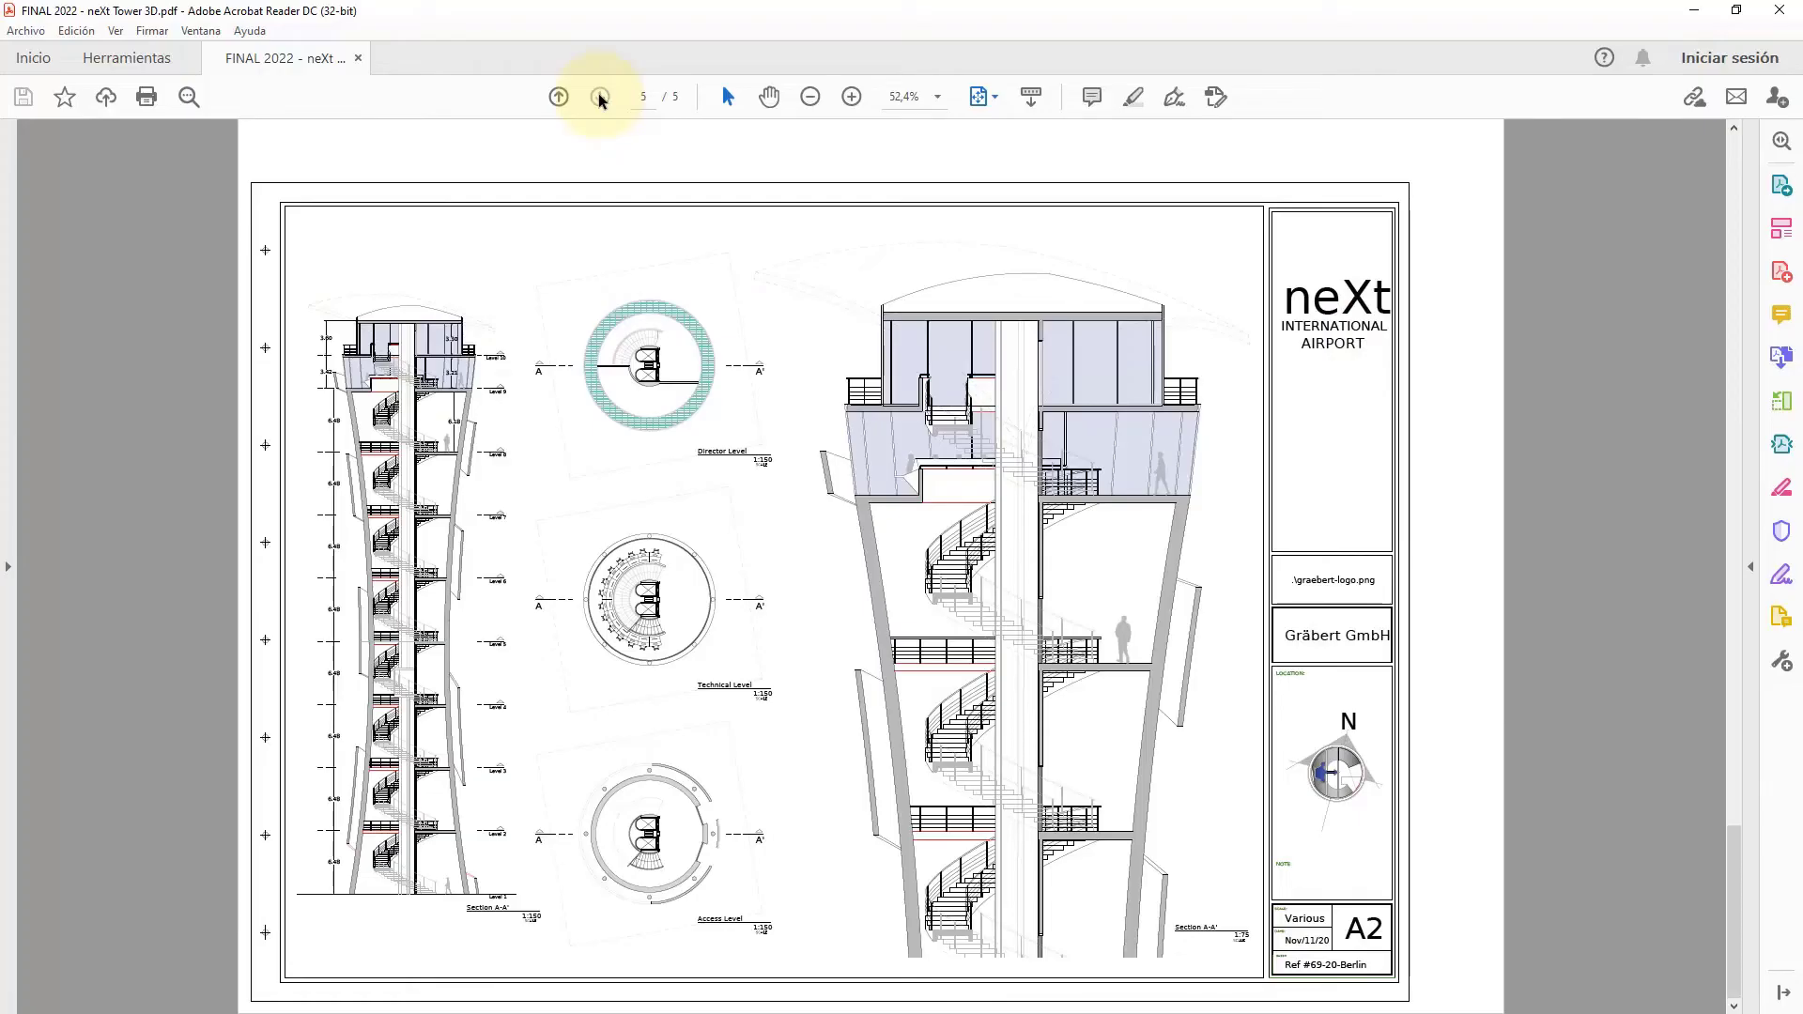